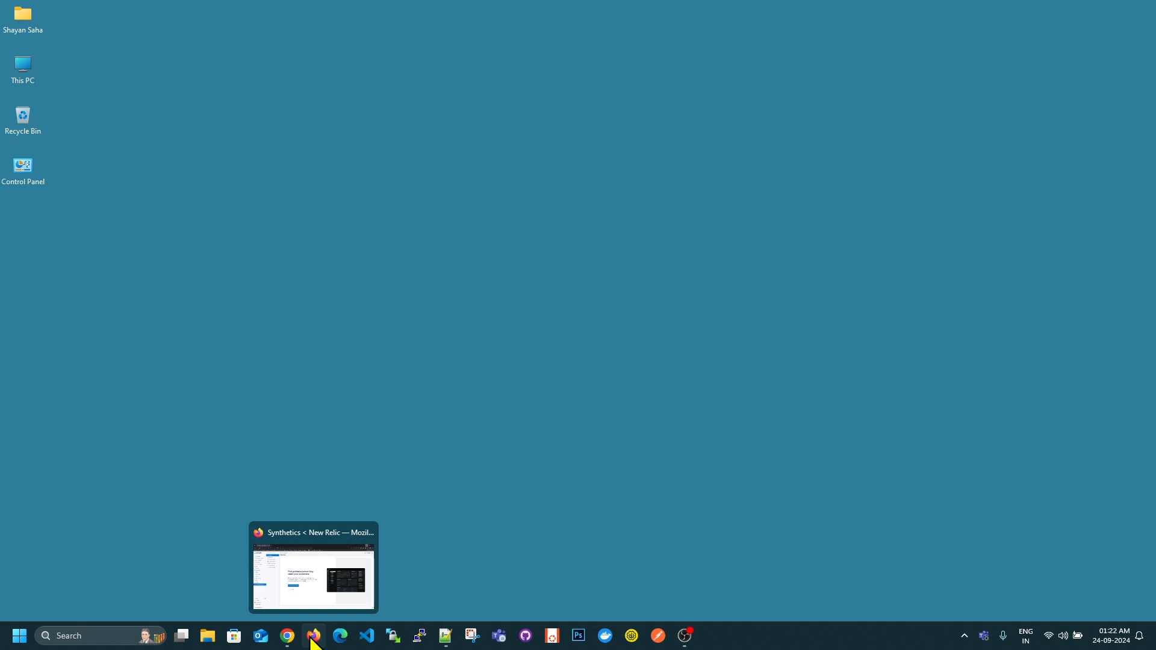
- Open New Relic in Firefox, start a scripted browser monitor to view its period options, and return to the Monitors page
click(314, 637)
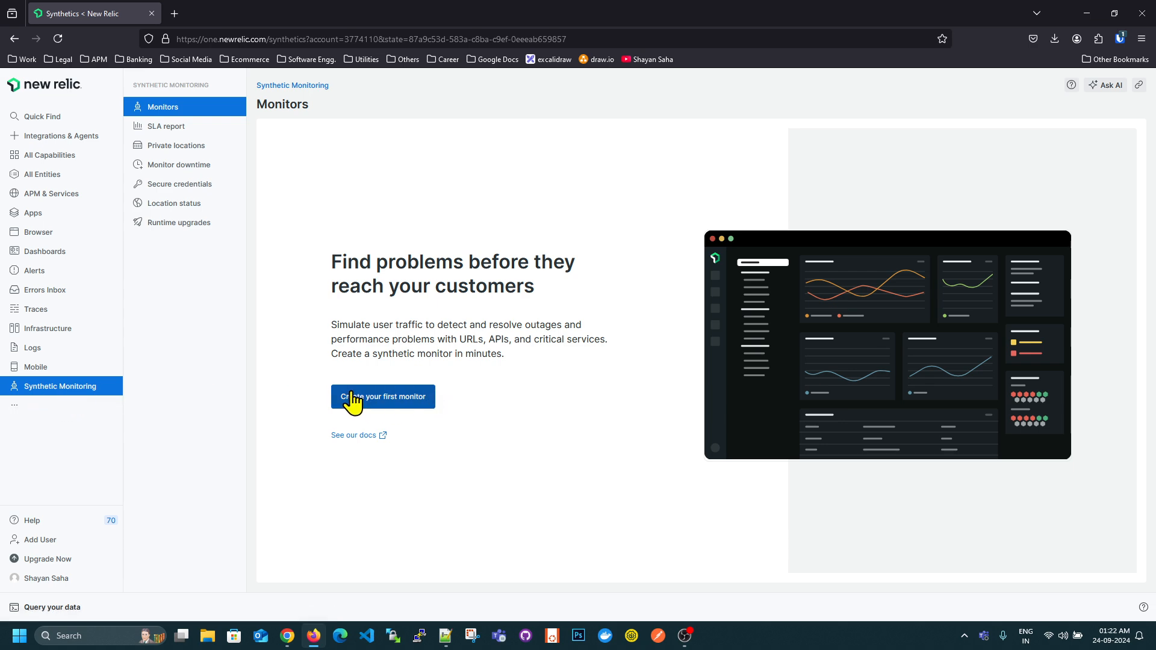
click(415, 402)
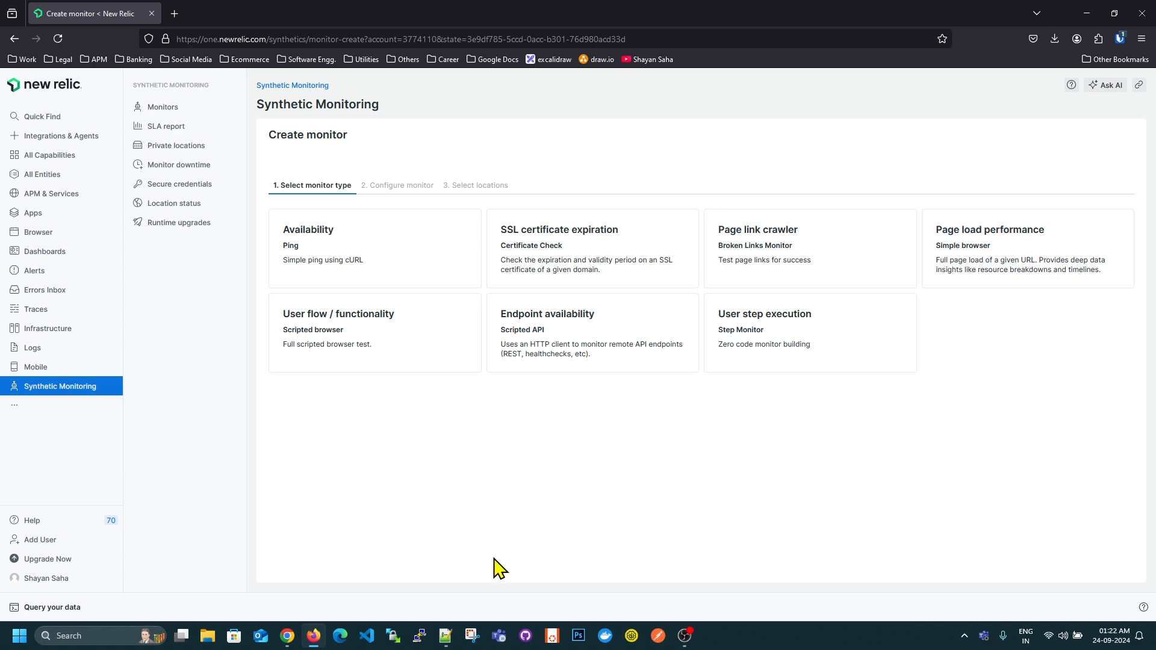
click(328, 336)
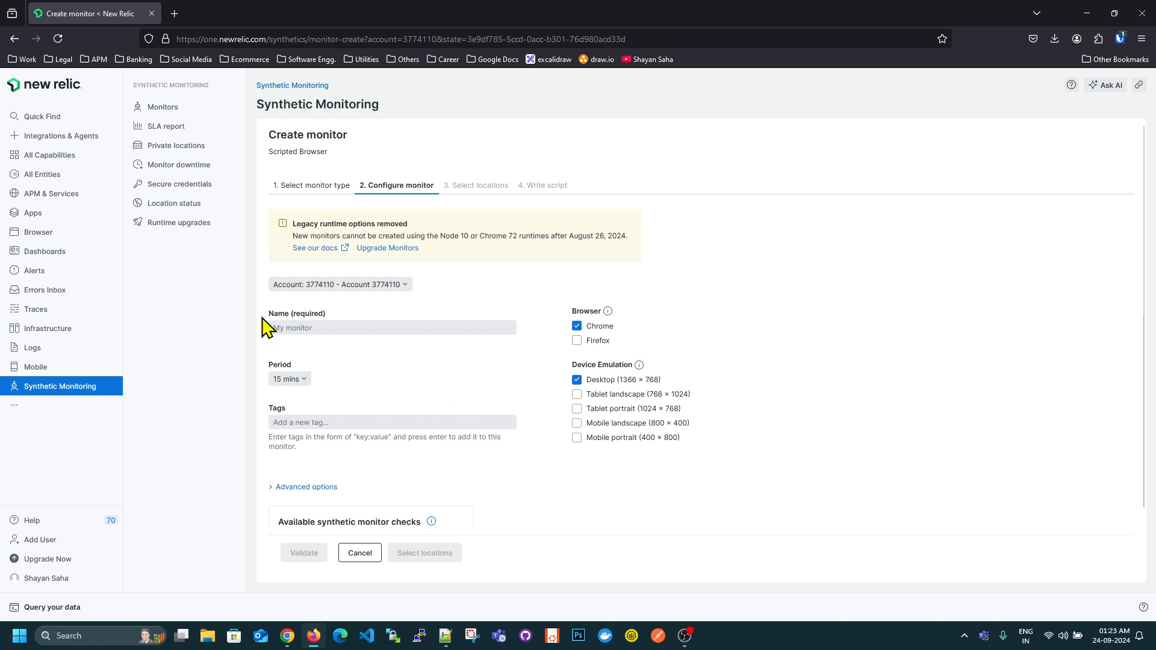
click(292, 381)
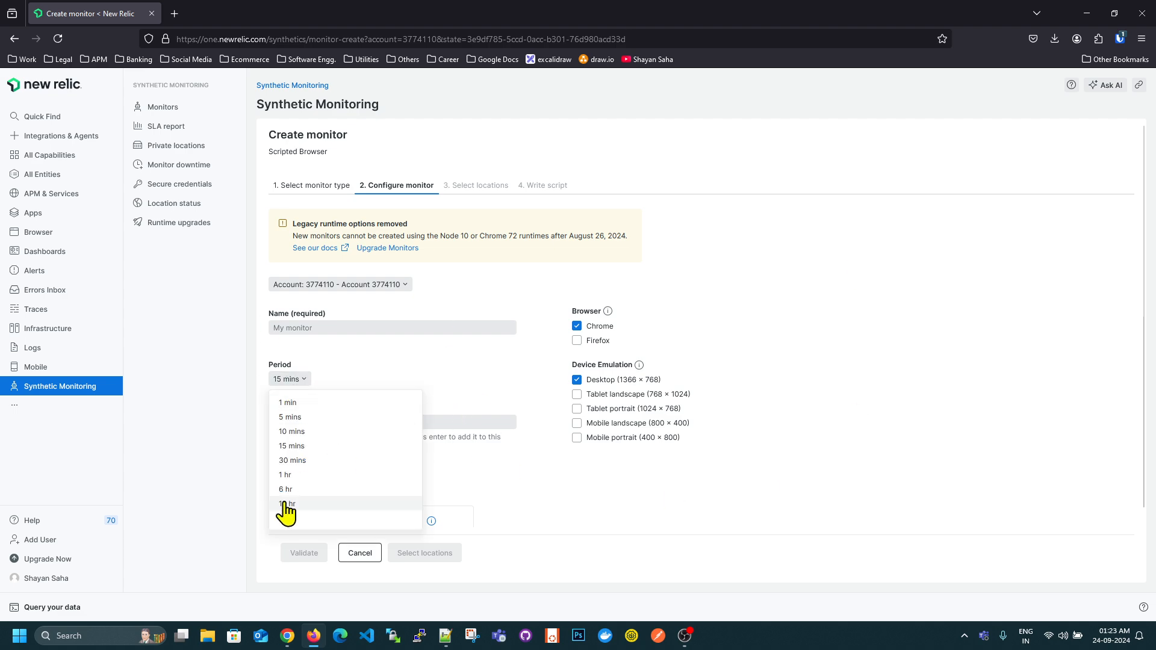
click(475, 452)
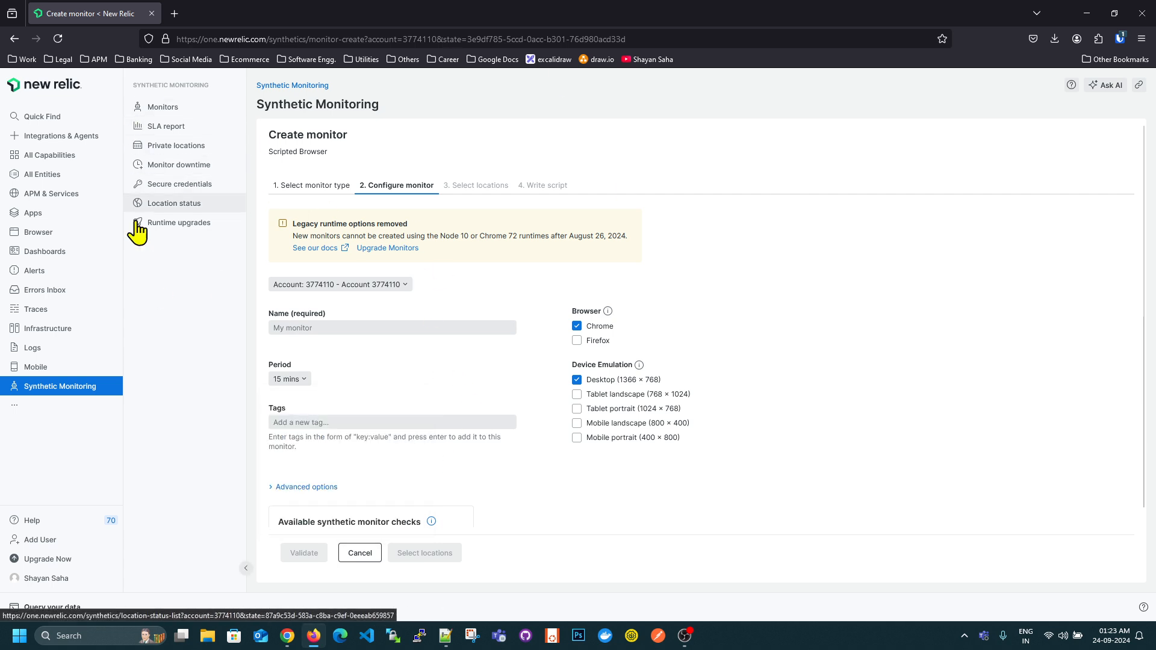
click(83, 394)
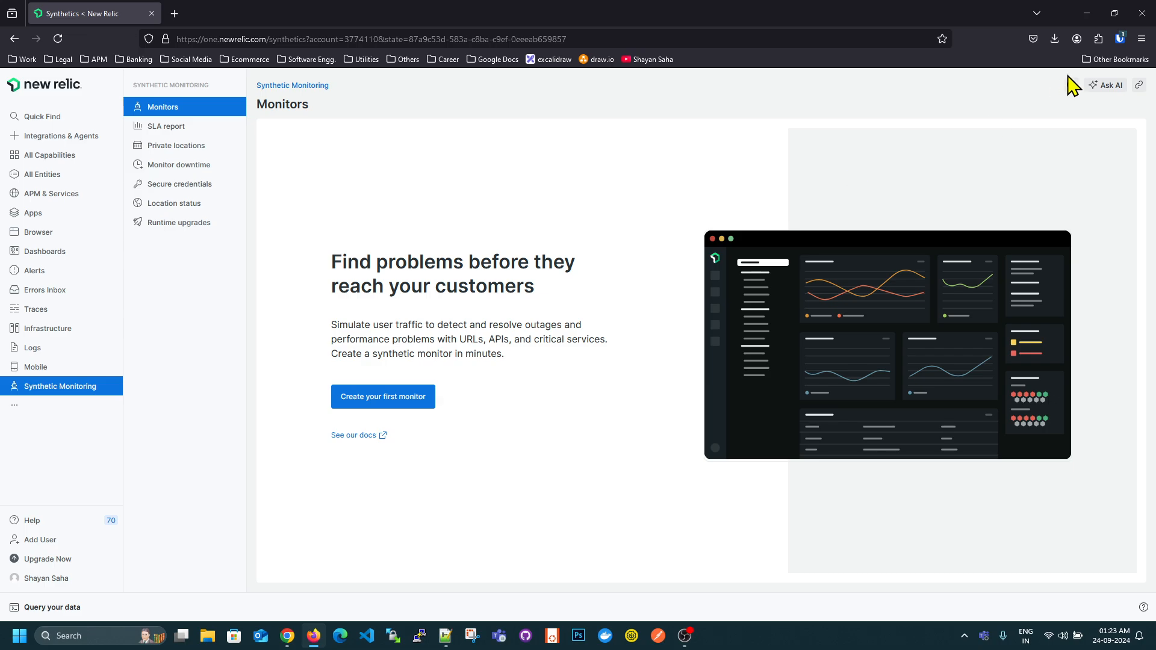
- Switch to Notepad++ and write "type1 : Selenium IDE & Synthetic Formatter extension" on the first line of the empty note
click(1086, 13)
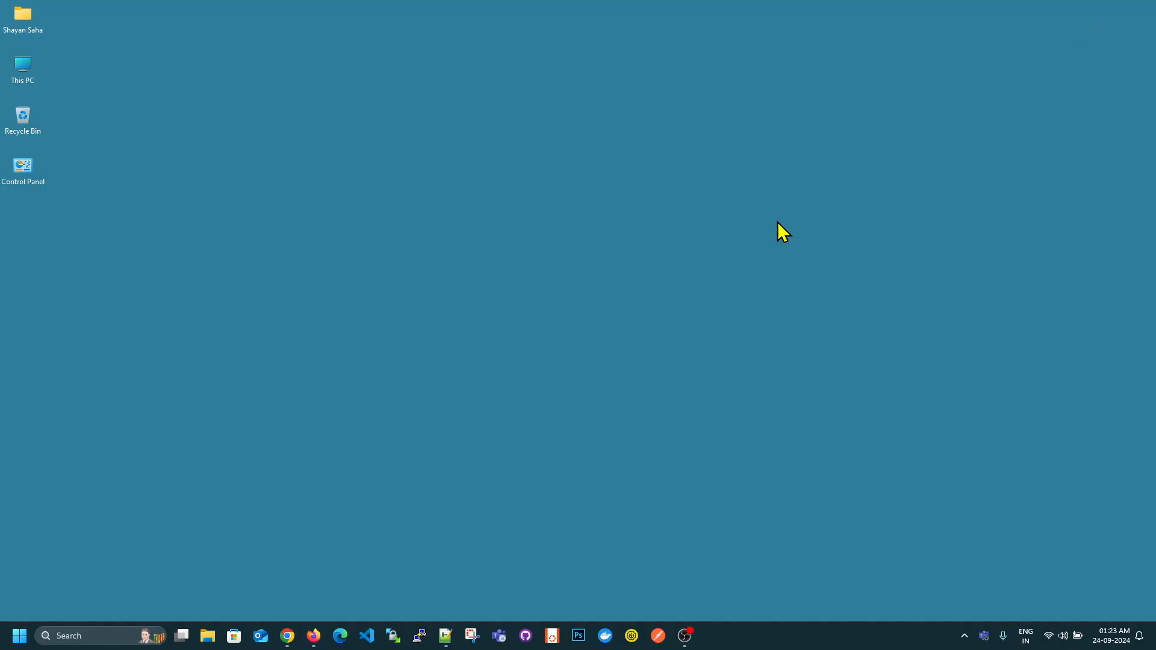
click(289, 636)
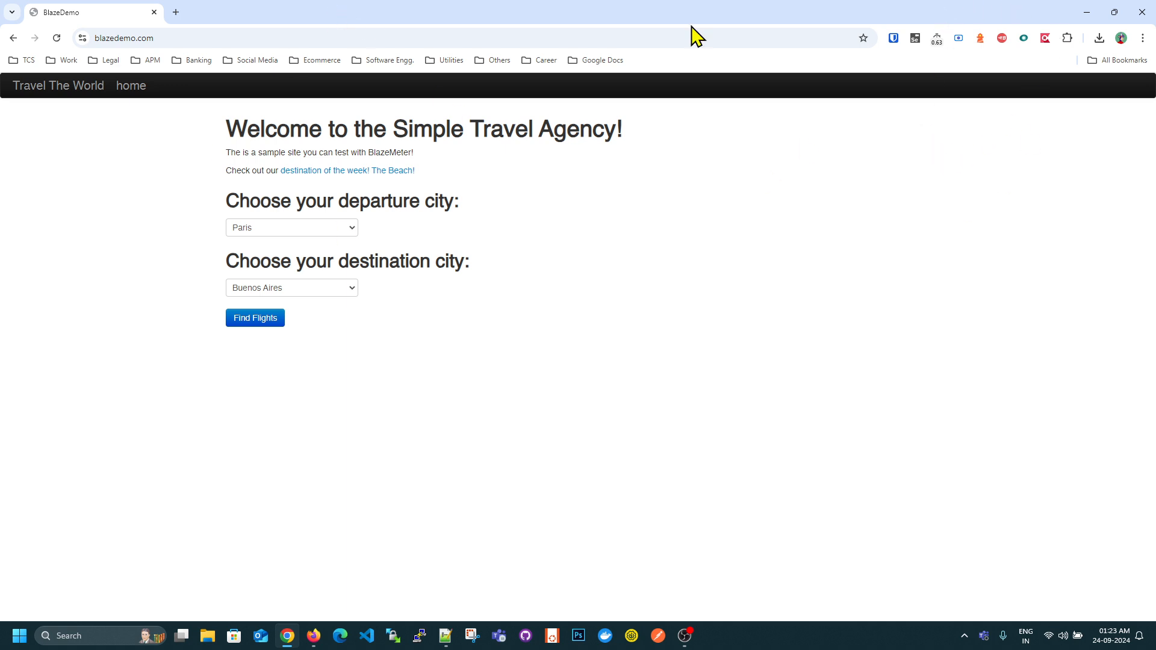
click(446, 636)
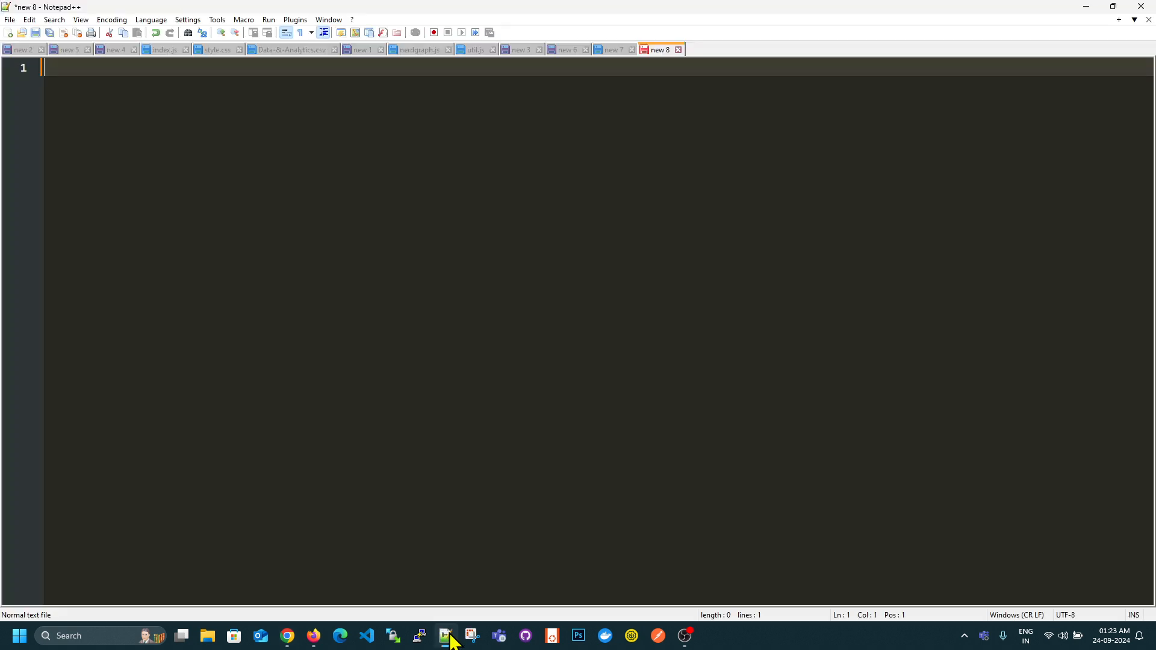
scroll(458, 328, up, 2)
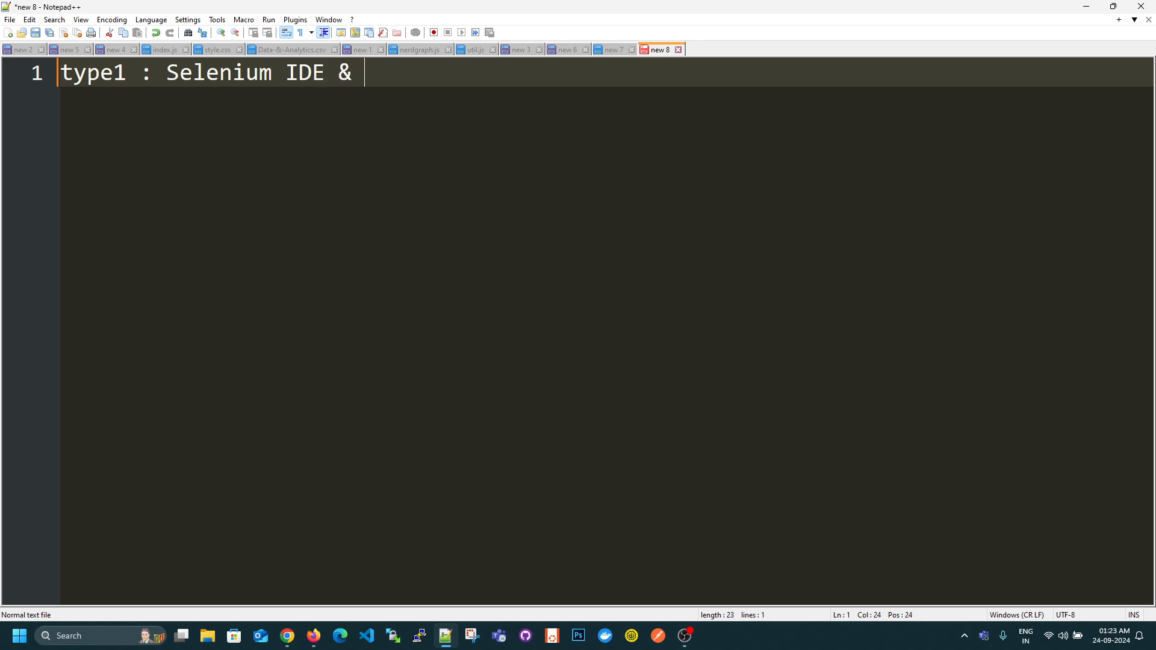
text(Synthet)
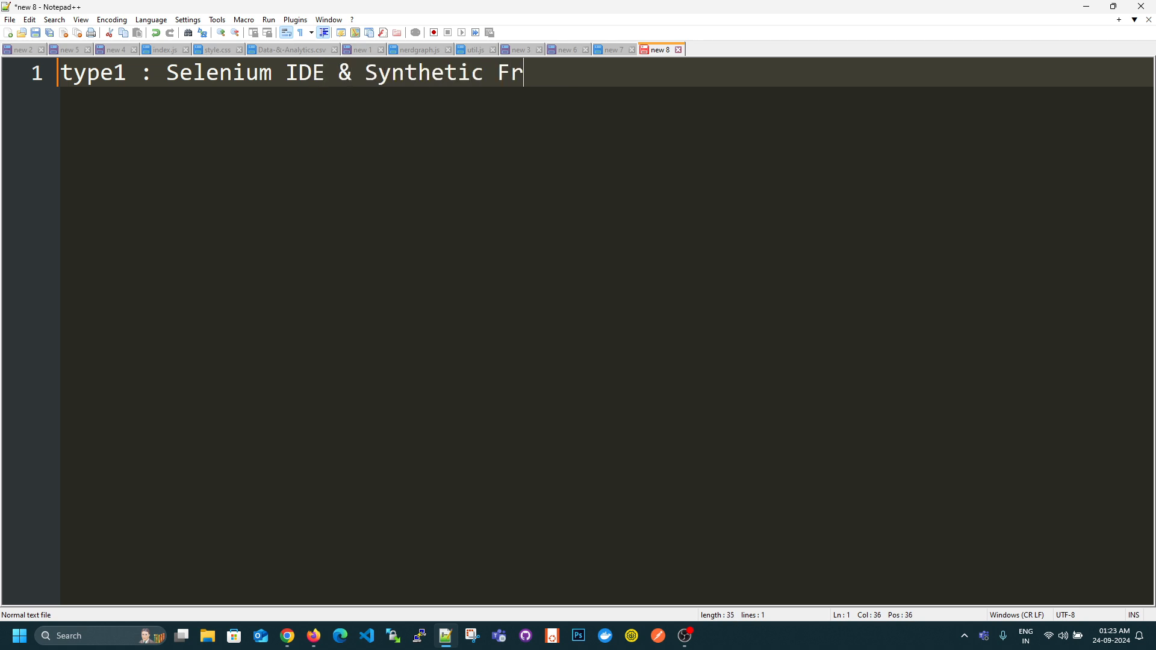
text(ic Formatter ext)
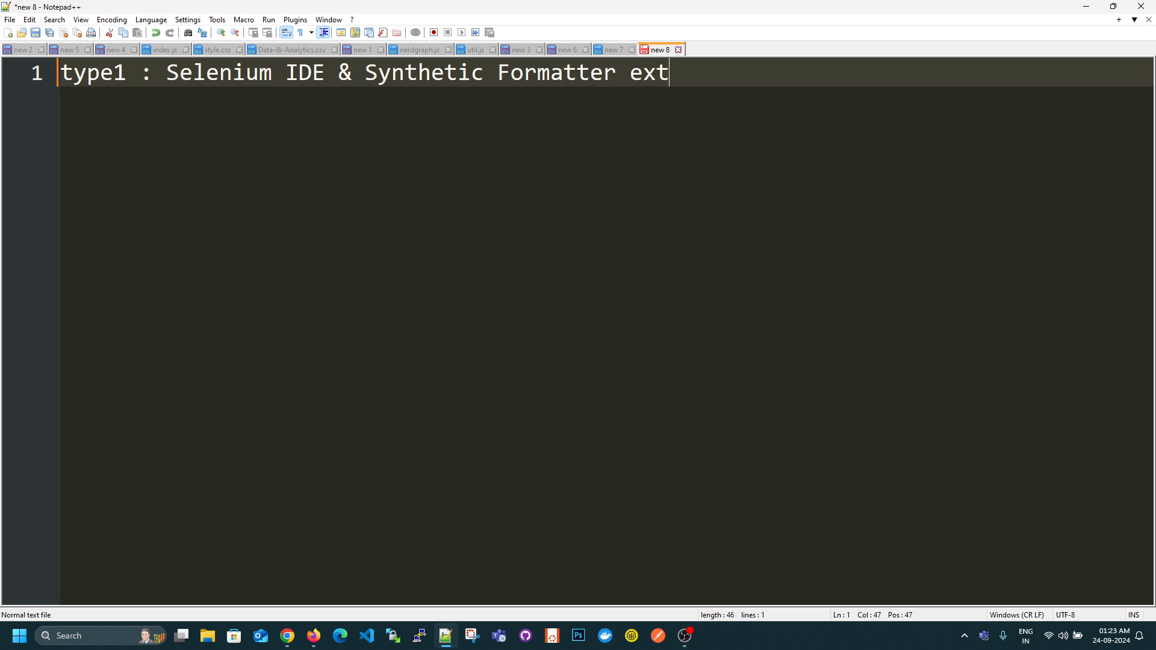
text(ension)
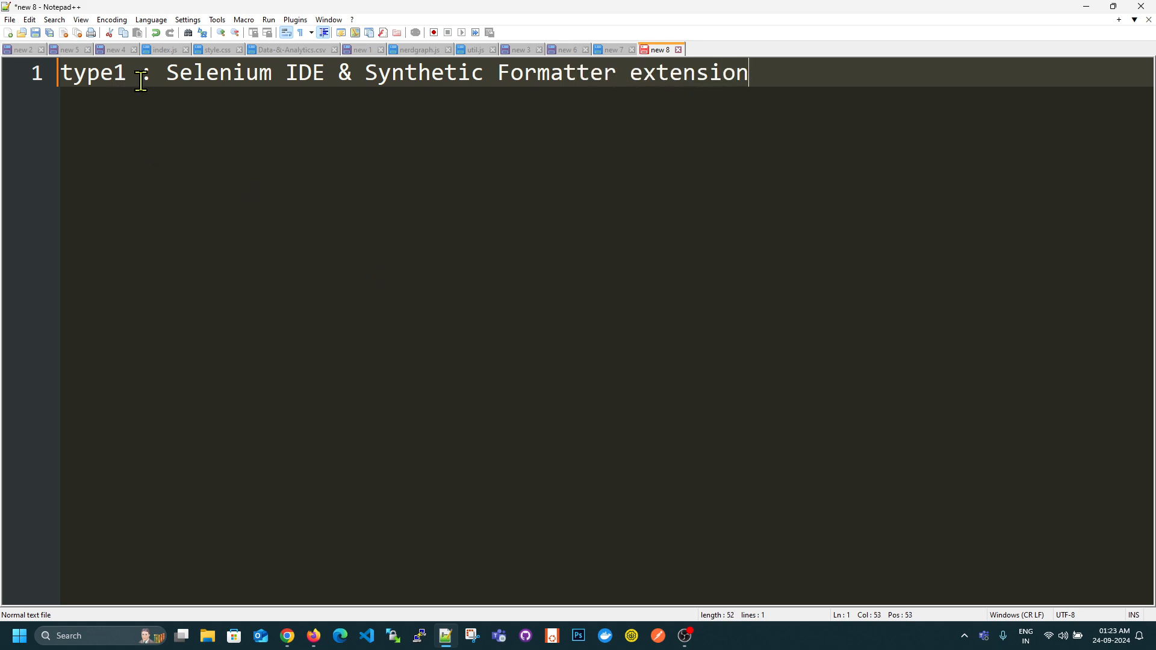
drag(166, 79, 860, 93)
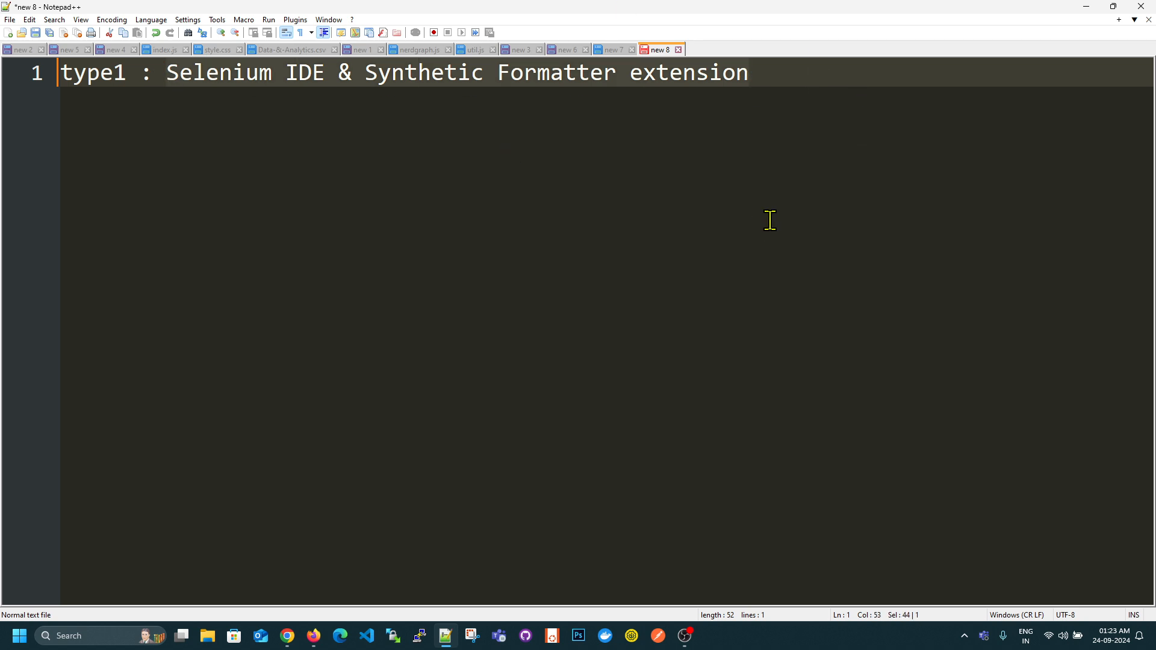
key(Return)
key(ctrl+z)
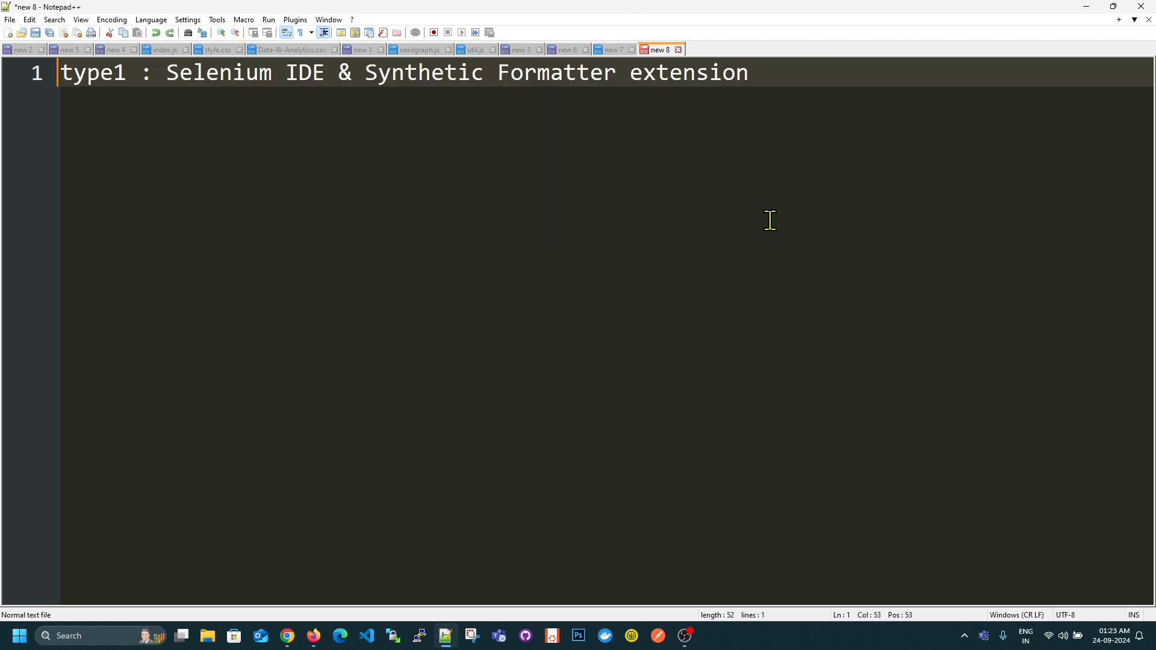
- Add a second line reading "type2 : Katalon Recorder Extension"
key(Return)
text(typ2)
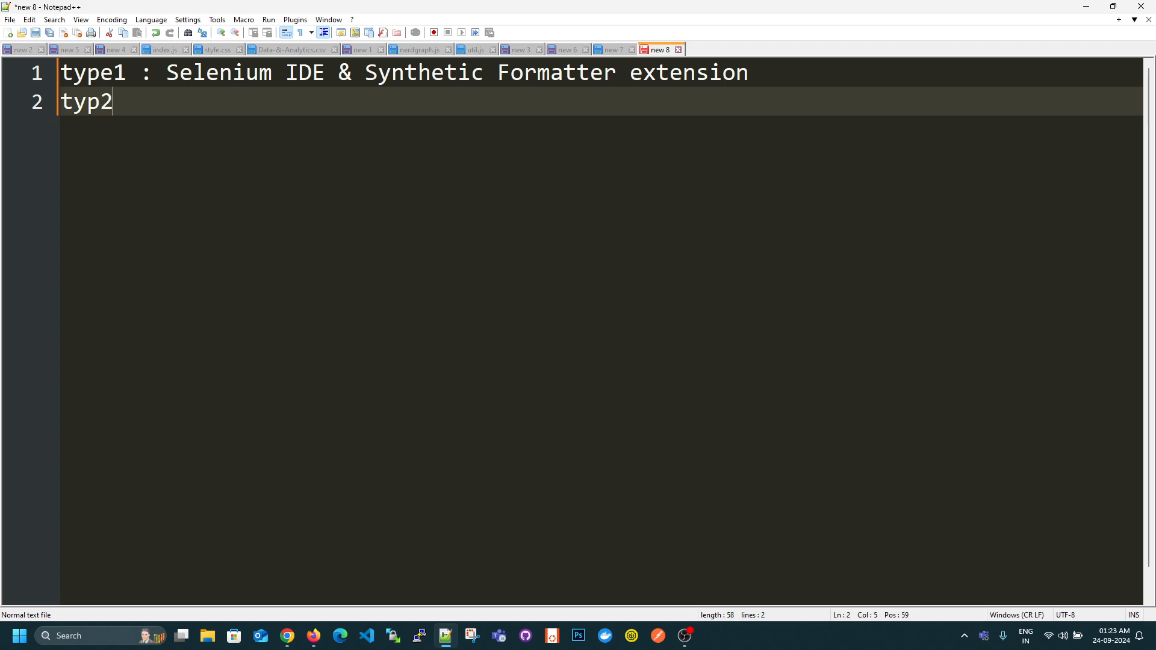
key(BackSpace)
text(e2 : Katalon)
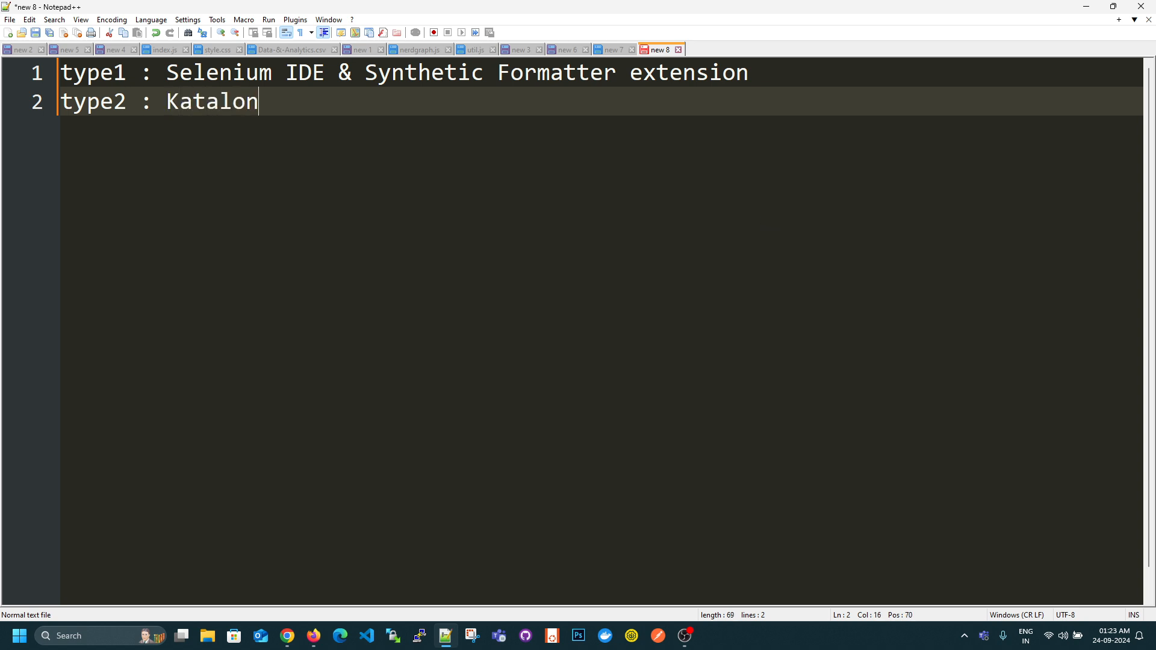
text( Recorder Extension)
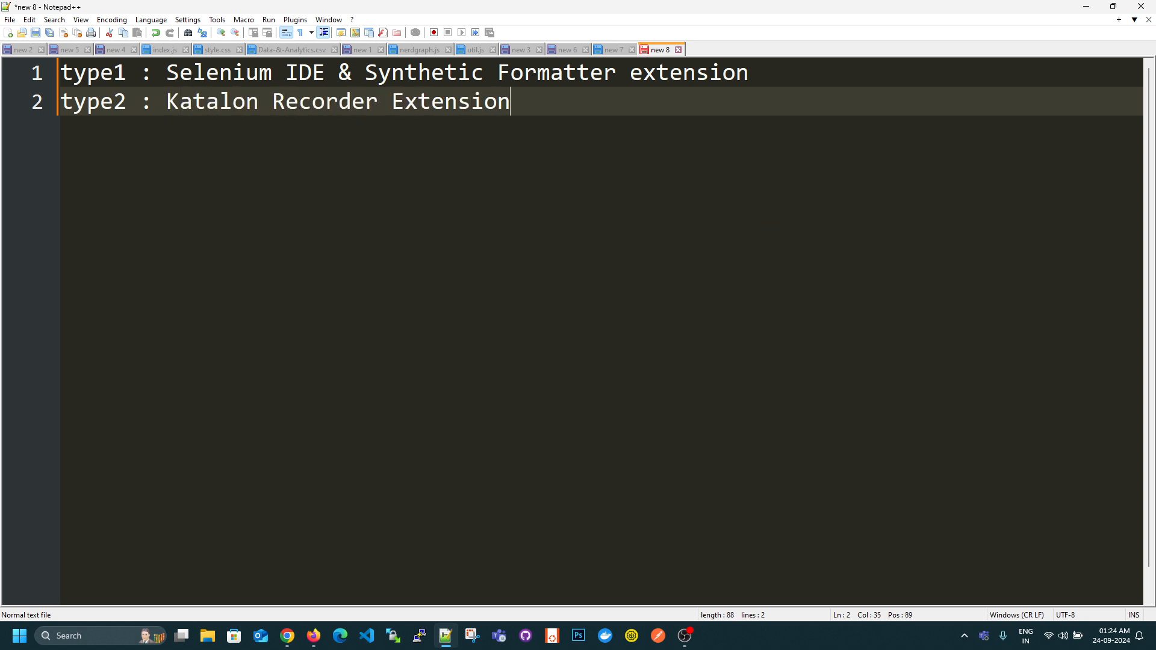
- Add a third line reading "type3 : using newrelic-sidekick node module"
key(Return)
text(type3)
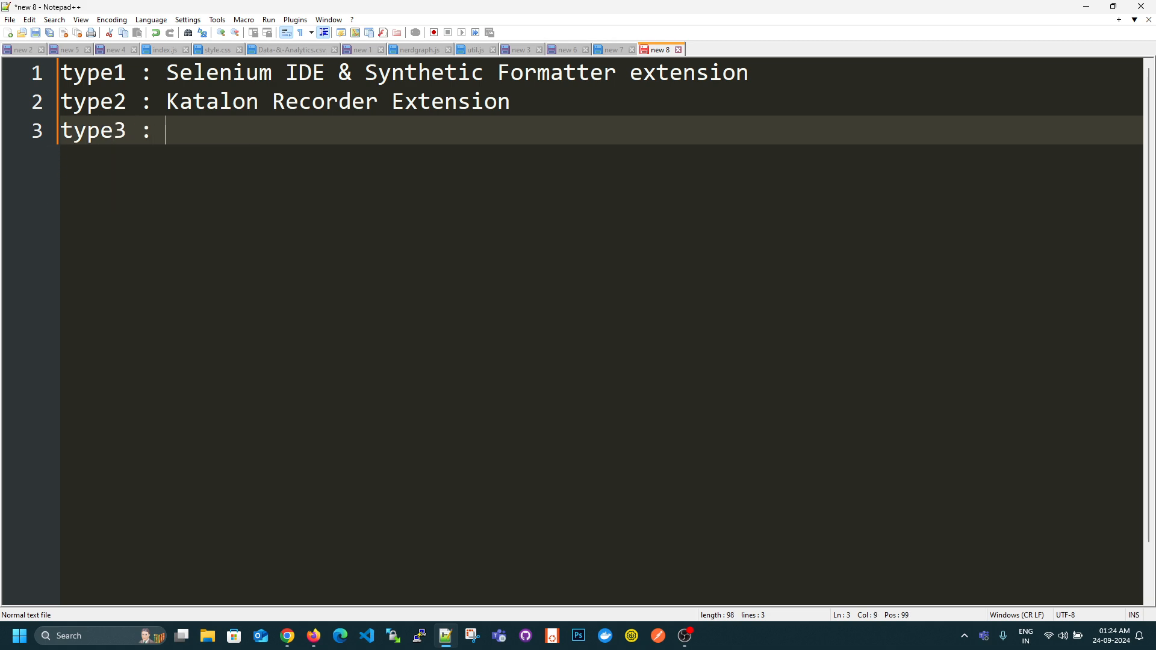
text( : using )
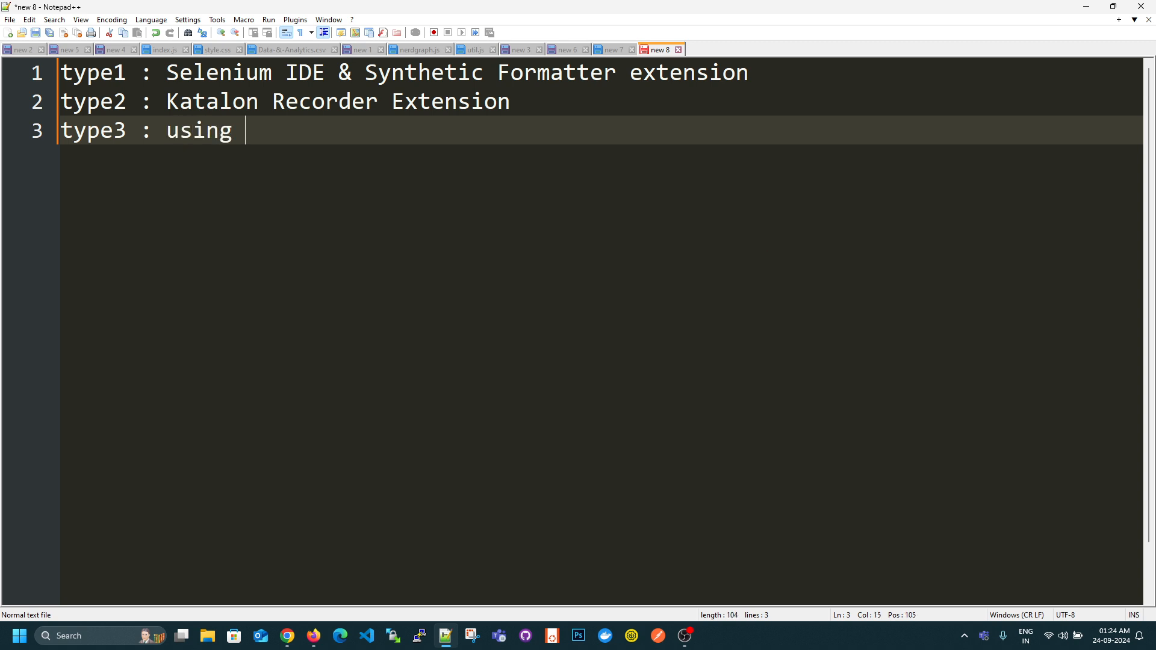
text(newrelic-)
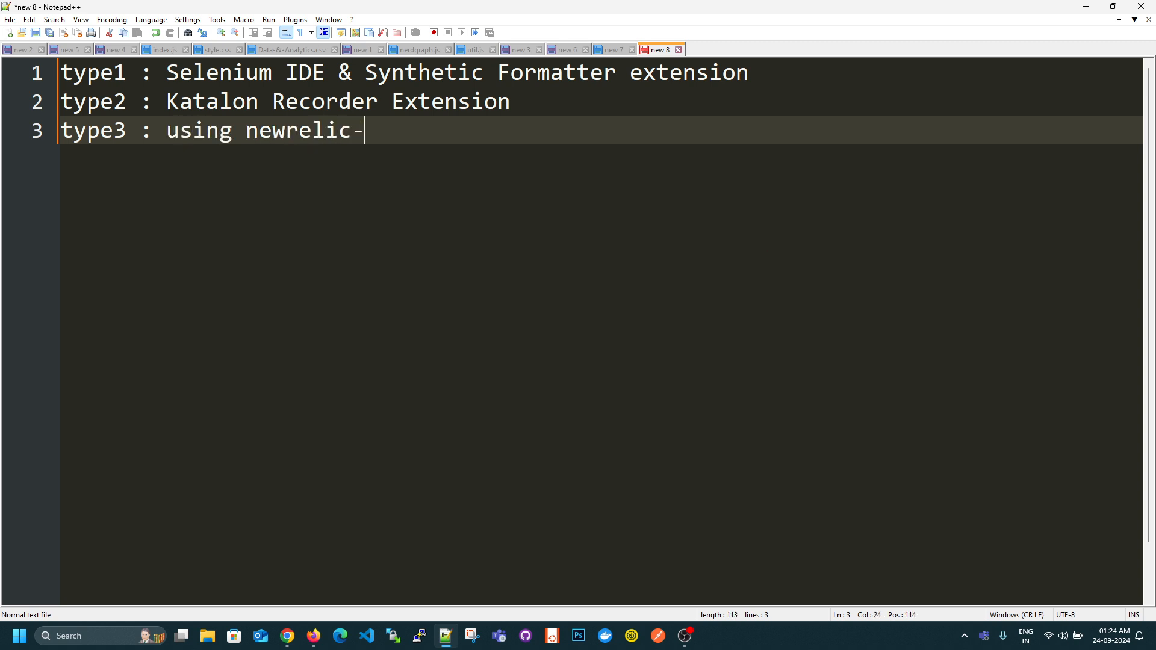
text(sidekick node module)
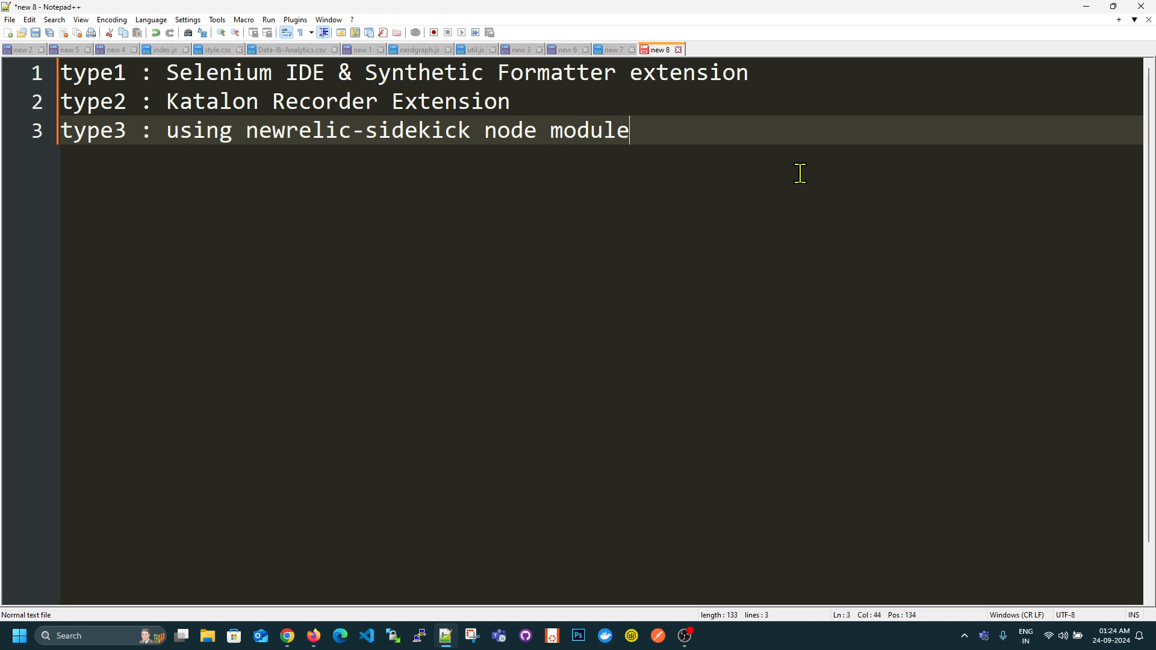
- Append "+ Selenium IDE" to the end of the type3 line
drag(680, 137, 661, 167)
text(S)
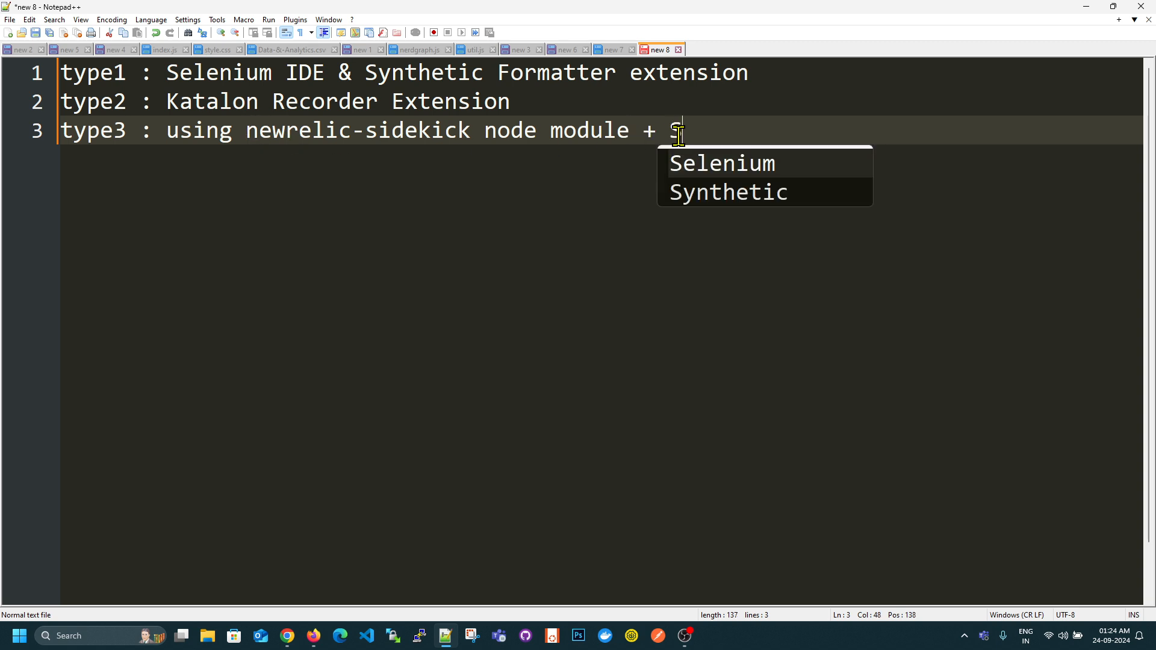
text(elenium IDE)
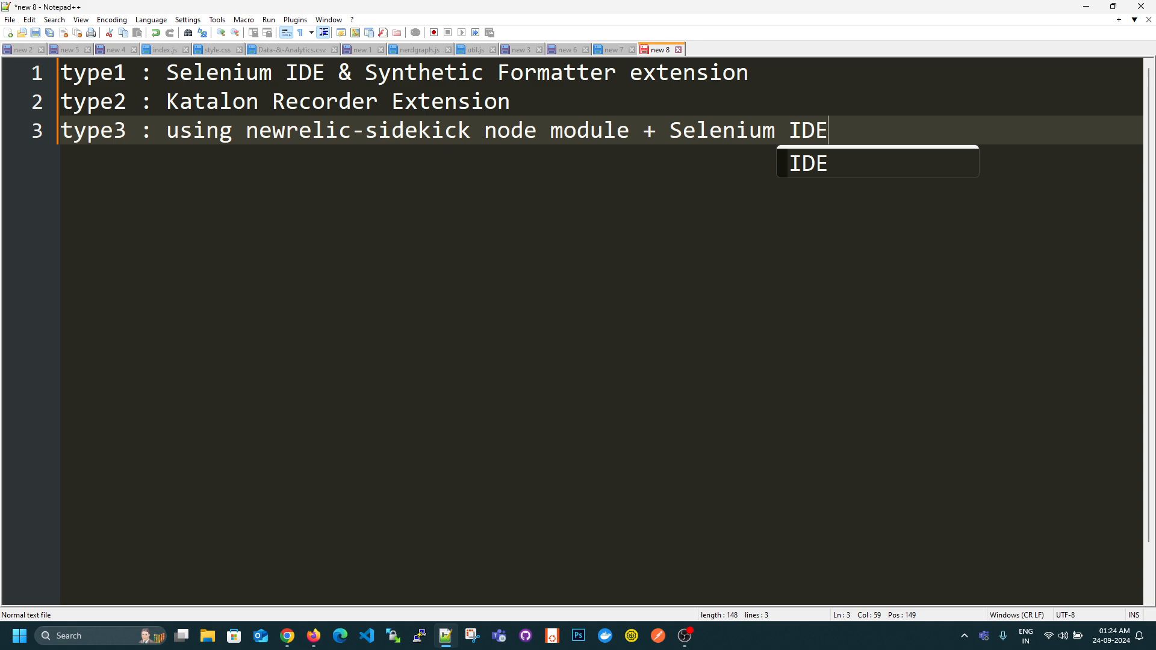
key(Escape)
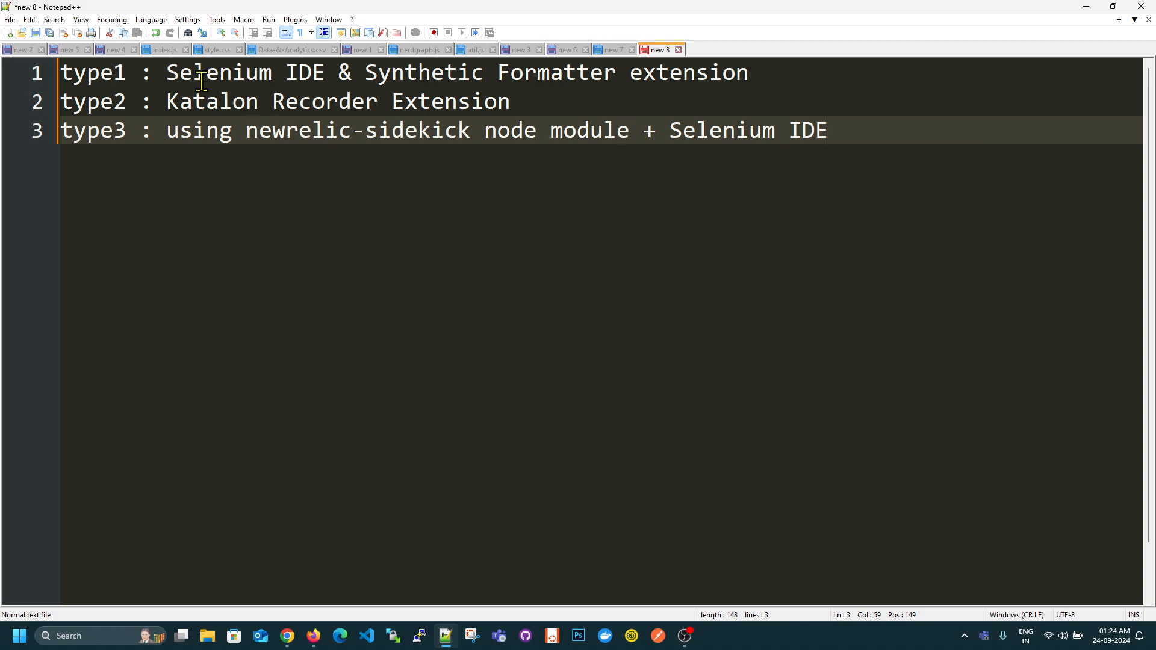
drag(169, 72, 336, 66)
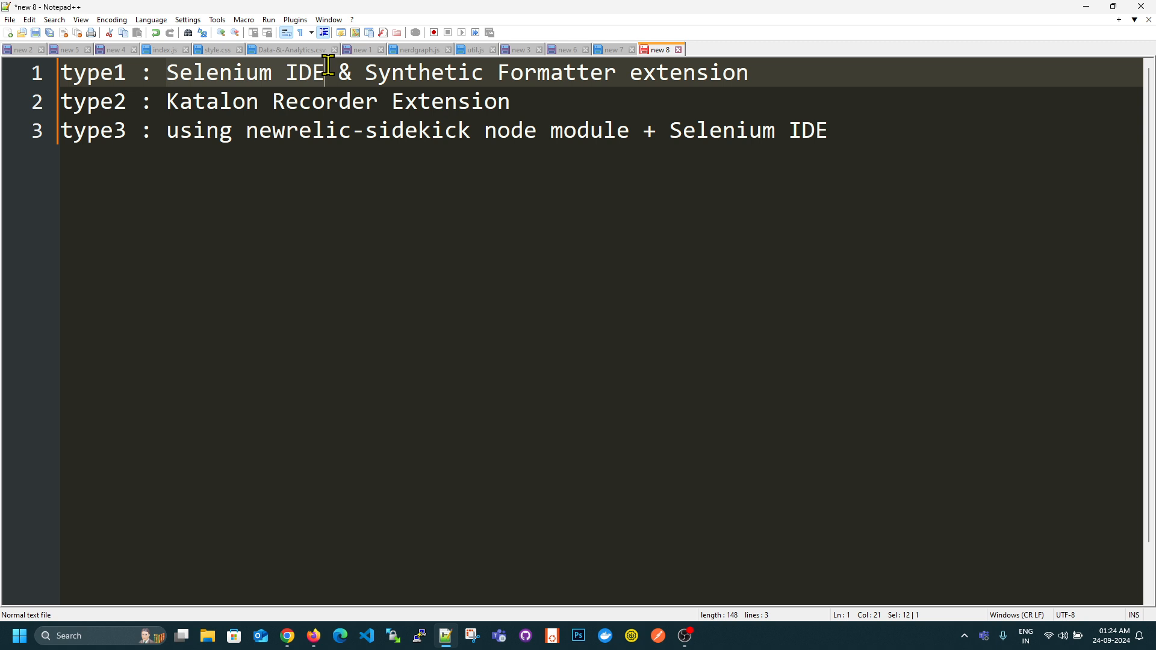
click(349, 149)
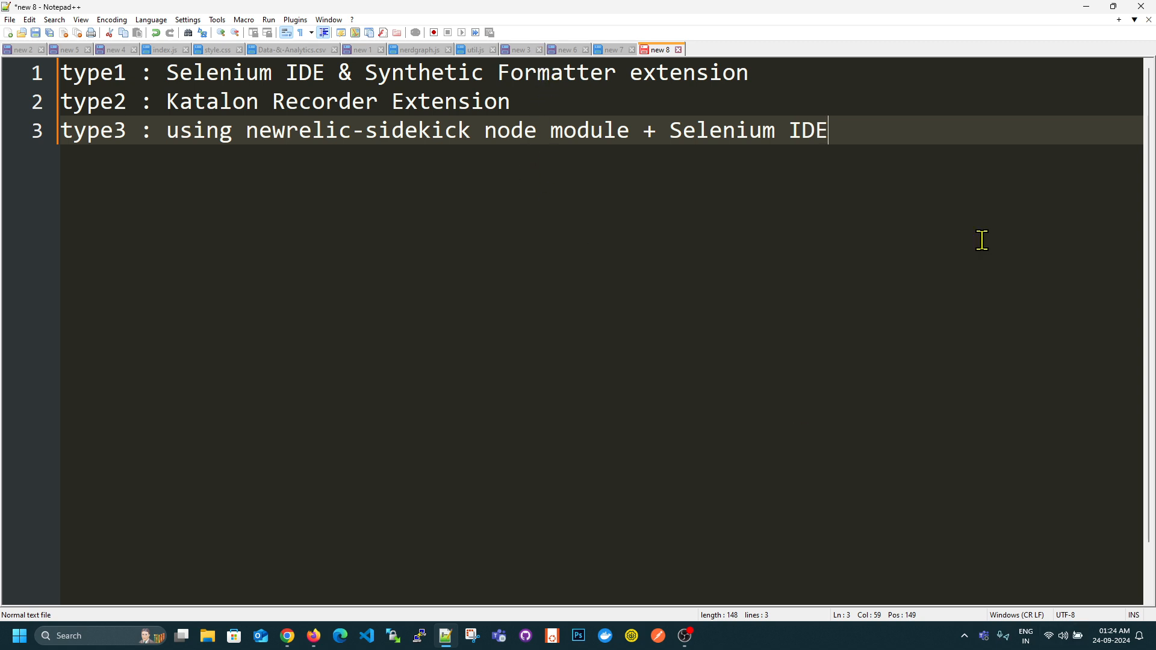
- Return to the BlazeDemo site in Chrome and view the available departure cities
click(1086, 7)
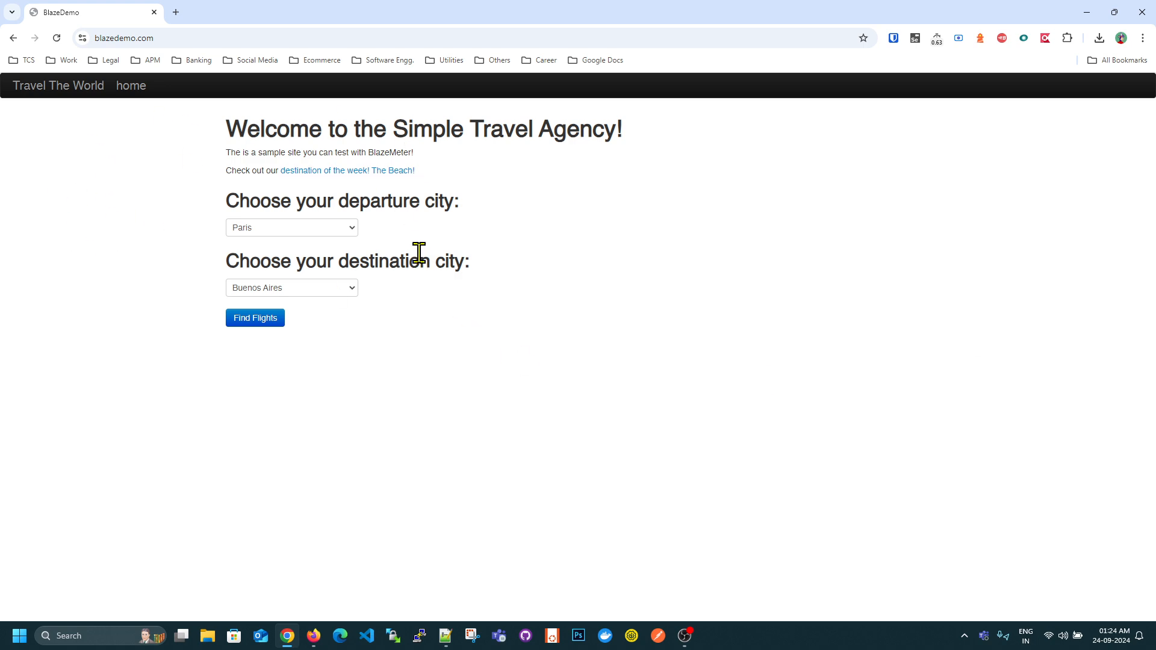
click(193, 40)
click(501, 246)
click(288, 229)
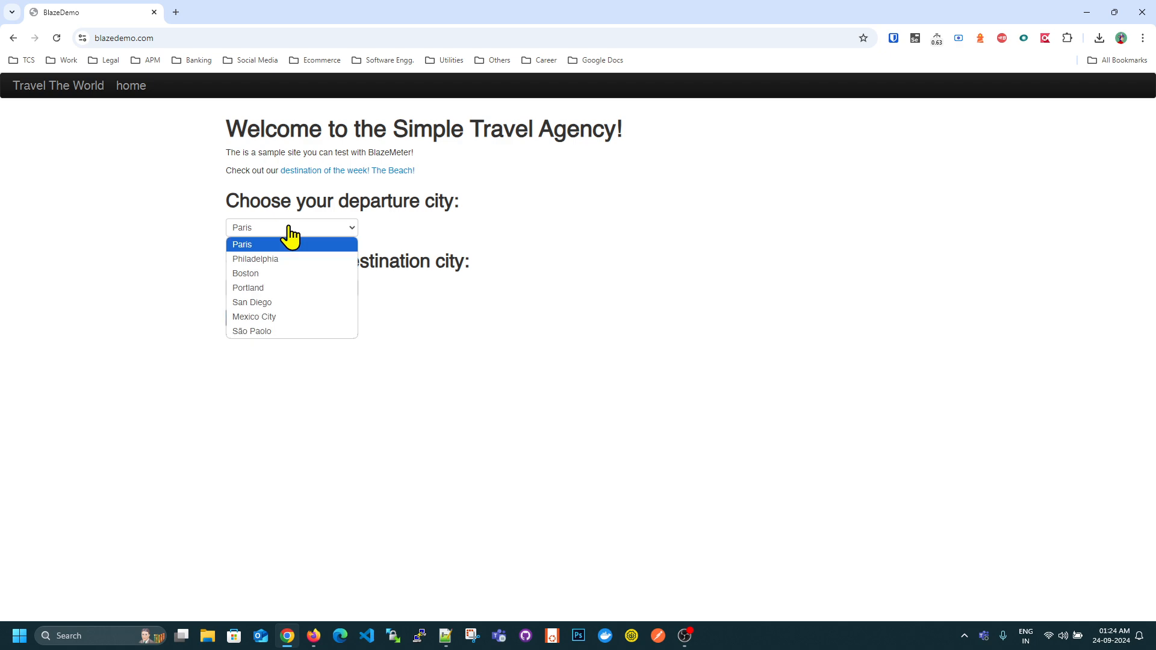
click(495, 235)
click(283, 231)
click(529, 217)
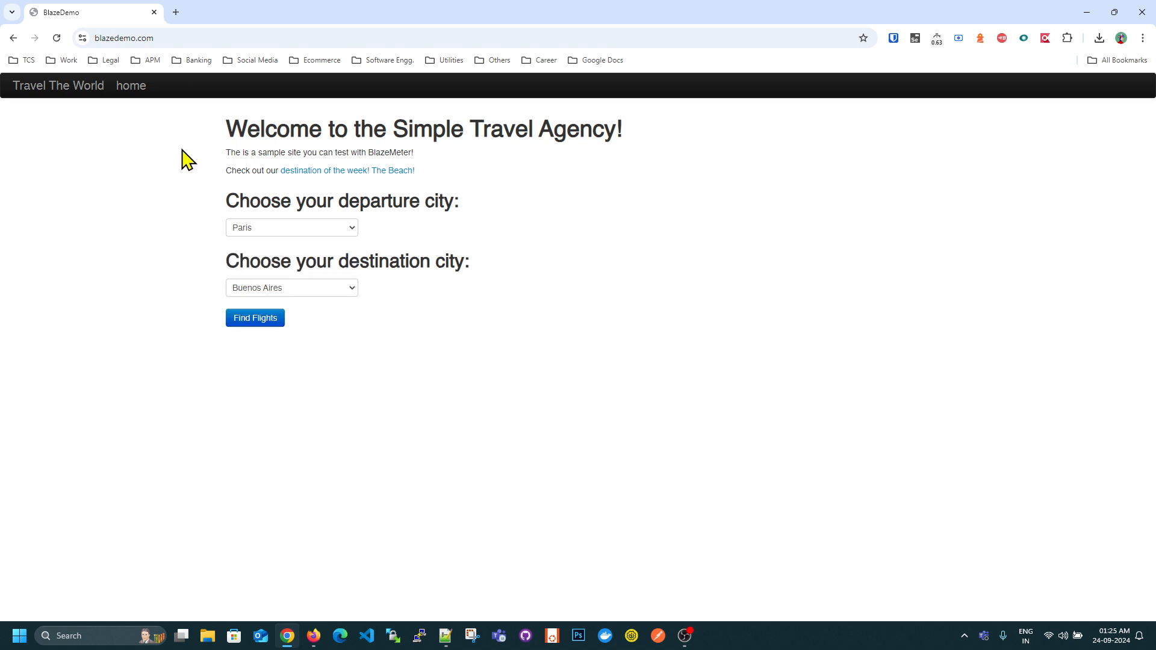
- Set the departure city to Boston and the destination city to London, and find the flights
click(301, 229)
click(278, 272)
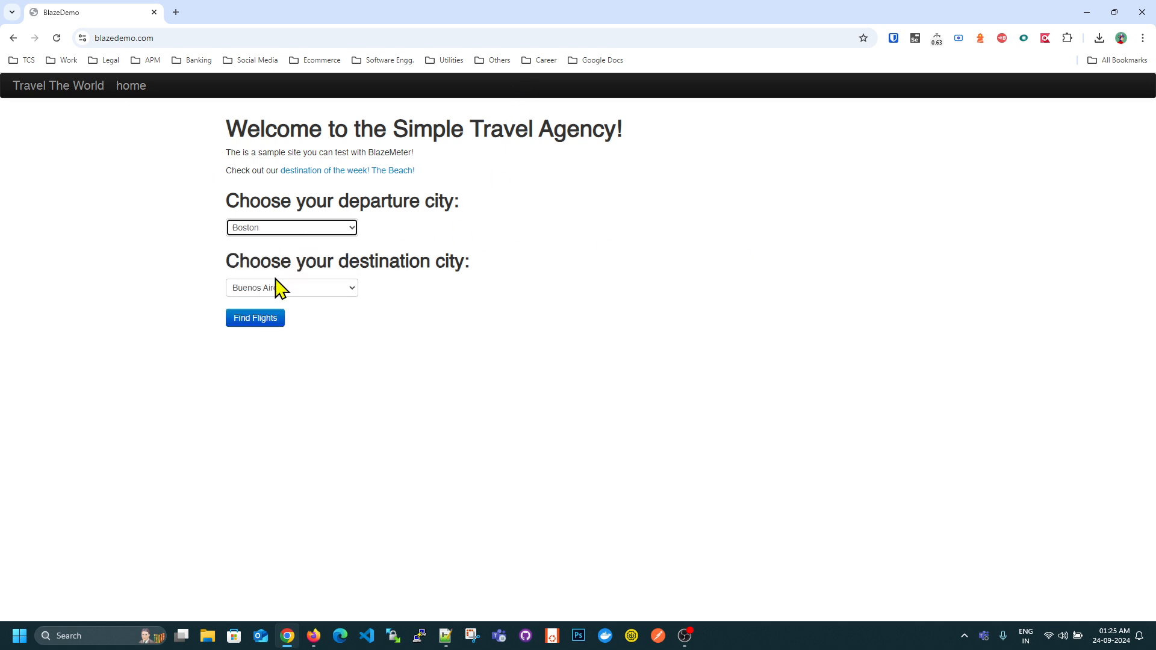
click(279, 287)
click(275, 333)
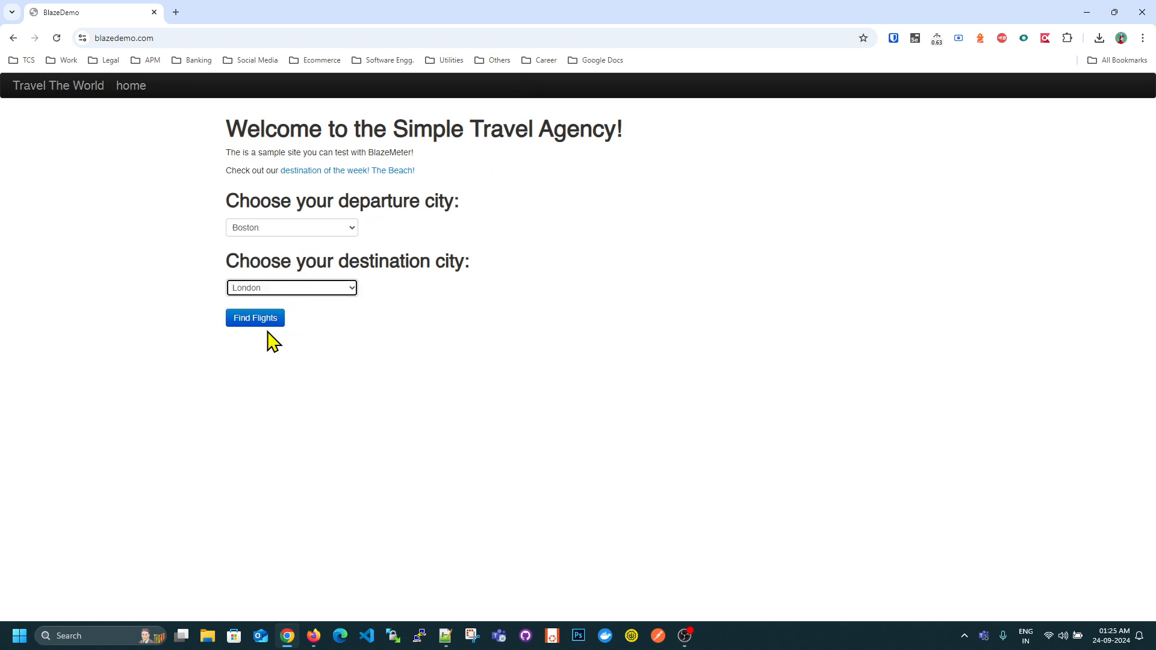
click(269, 323)
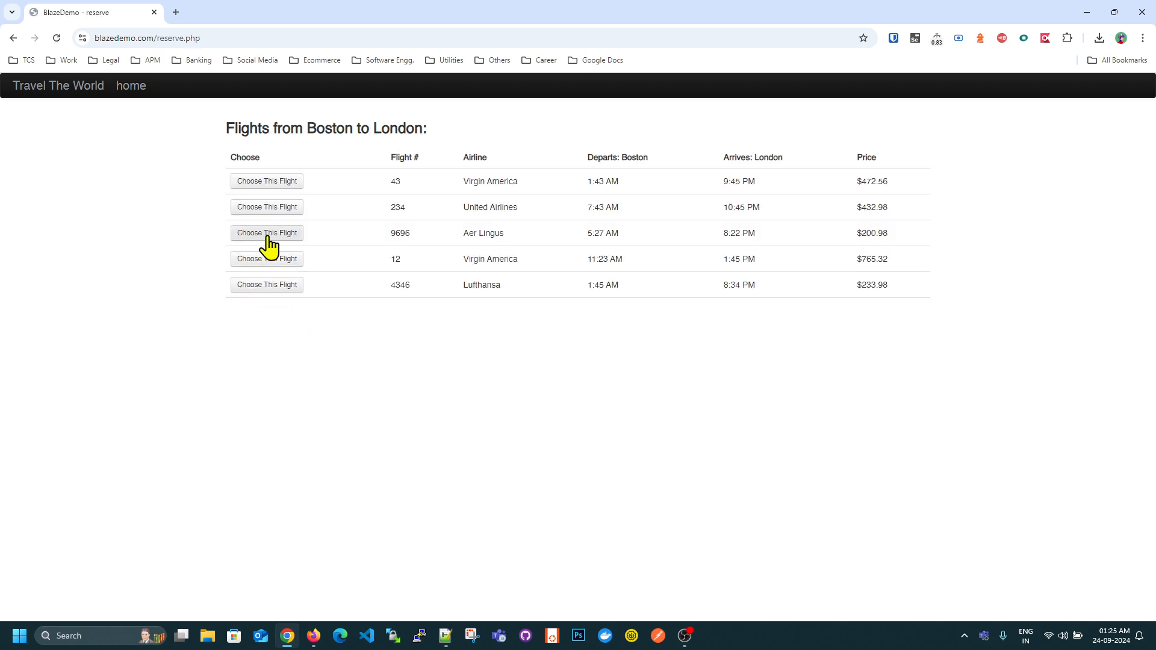
- Choose the Aer Lingus flight and enter "test" as both the name and the address on the purchase form
click(270, 234)
click(294, 299)
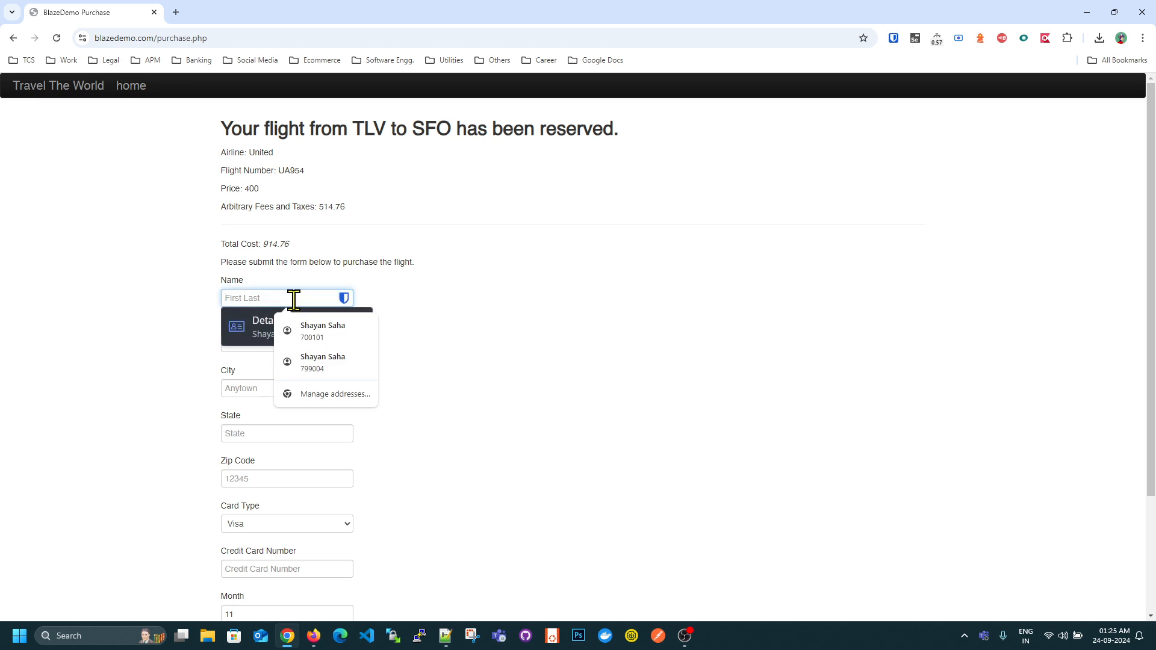
text(Te)
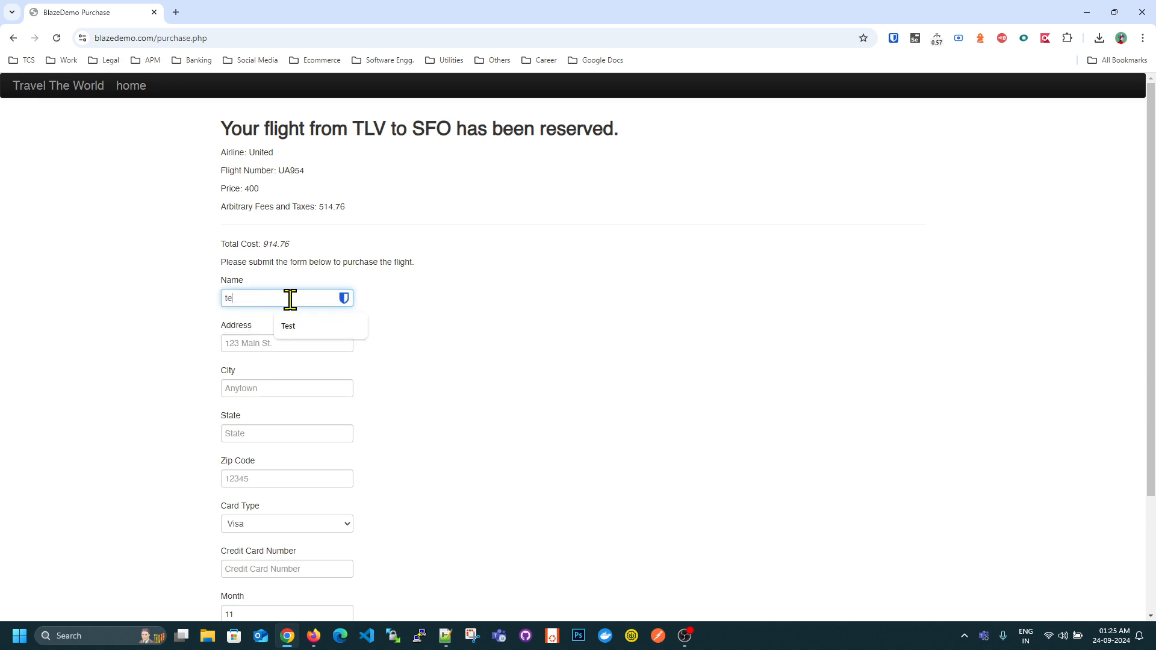
text(st)
key(Tab)
text(test)
- Fill in "test" as the city and state, and 12345 as the zip code
click(249, 390)
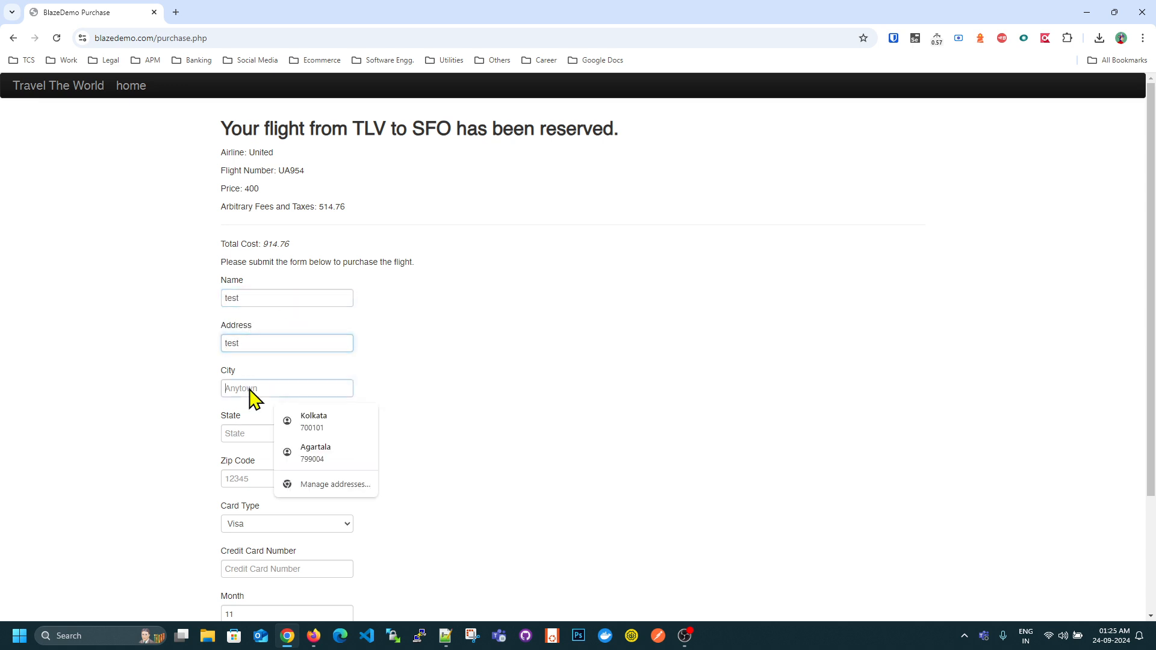
text(test)
click(240, 434)
text(test)
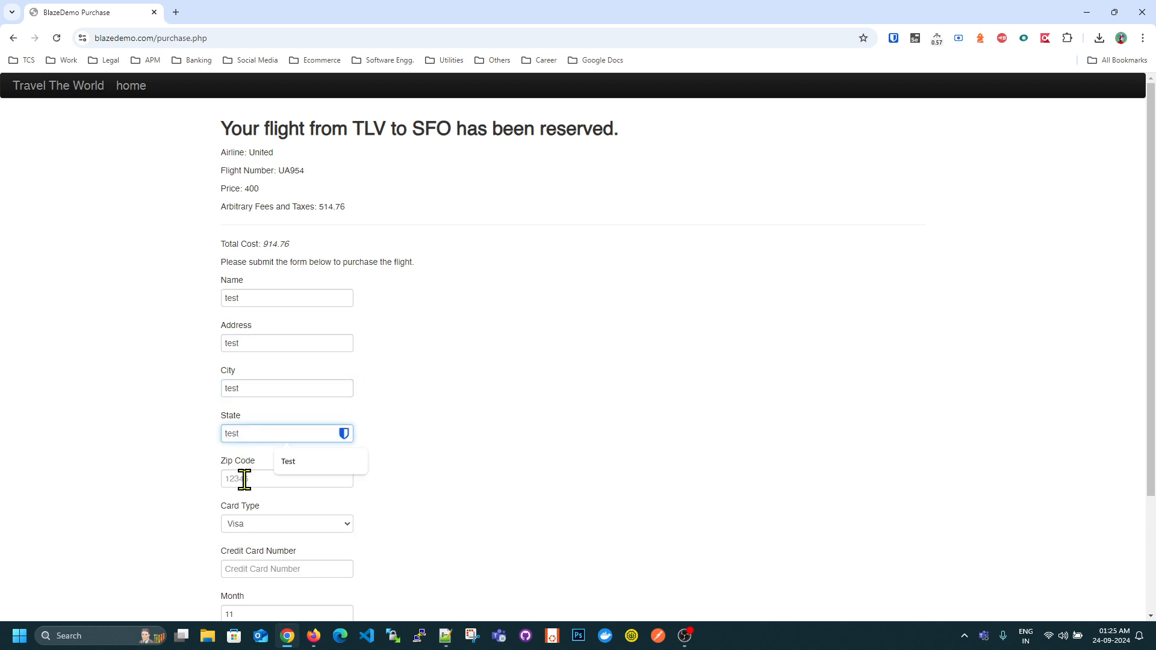
click(243, 479)
text(12345)
- Purchase the flight with the credit card number and "test" as the name on card, and highlight the thank-you heading
scroll(250, 475, down, 3)
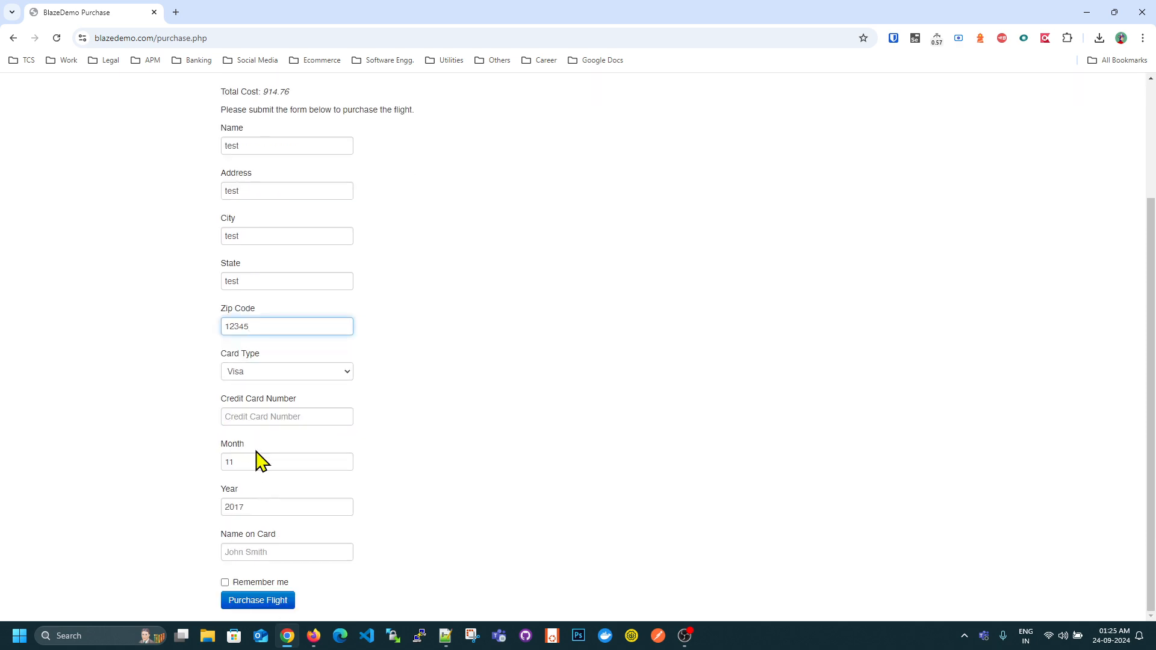
click(261, 411)
text(44443333)
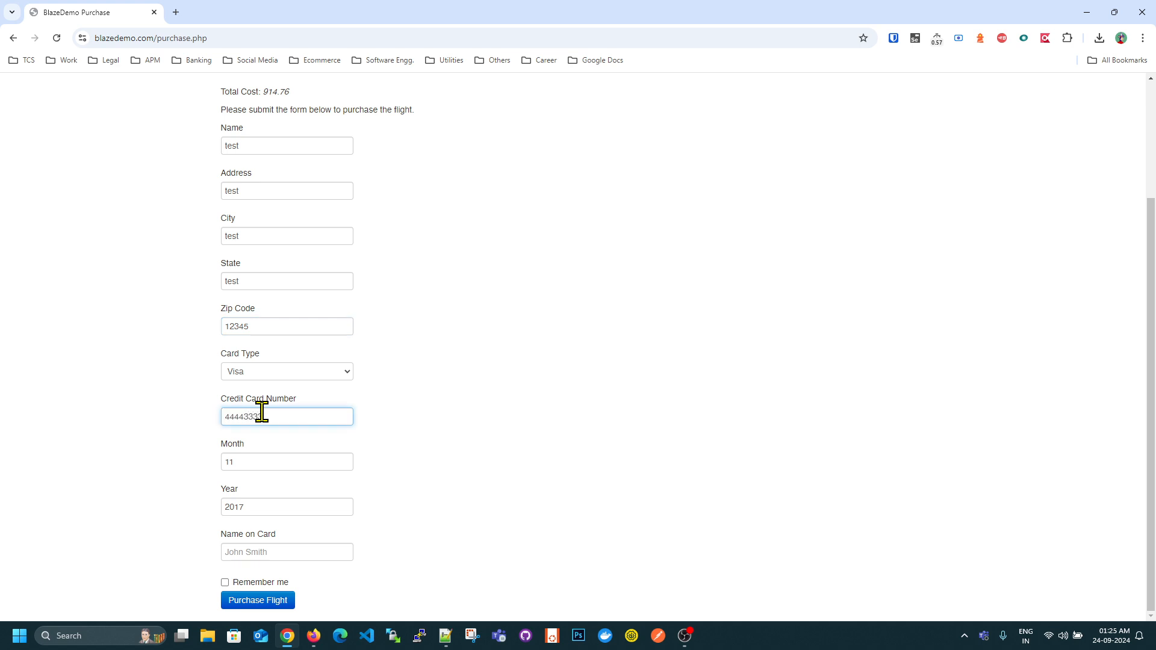
text(22221111)
click(266, 545)
text(test)
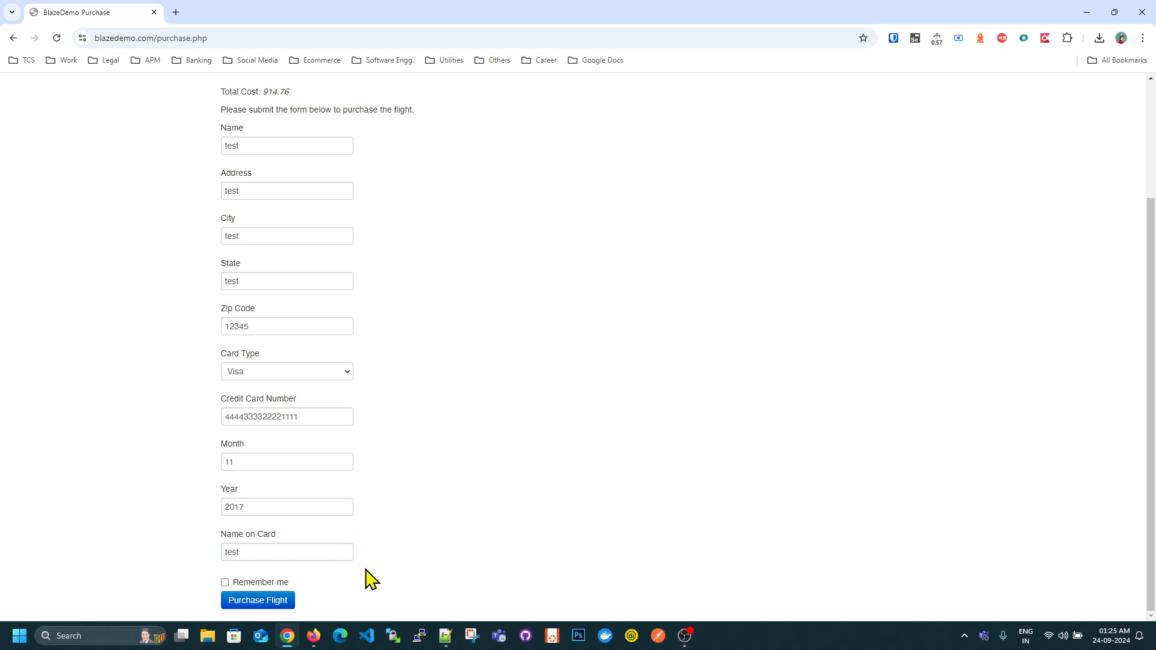
click(269, 601)
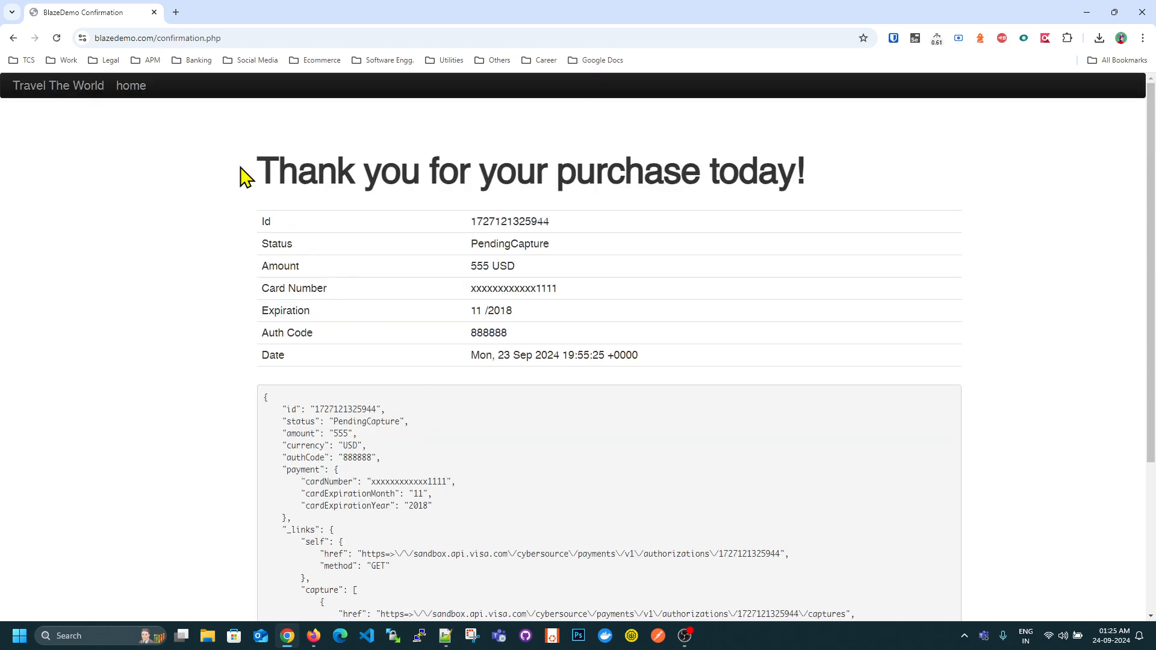
drag(241, 168, 975, 188)
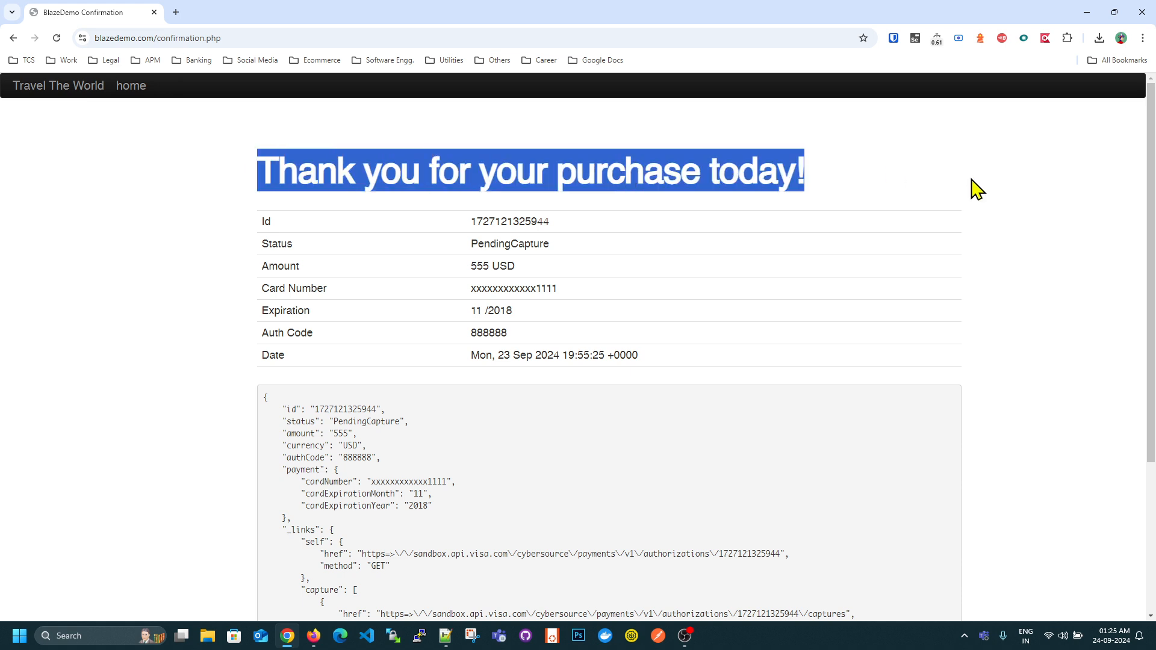
click(928, 180)
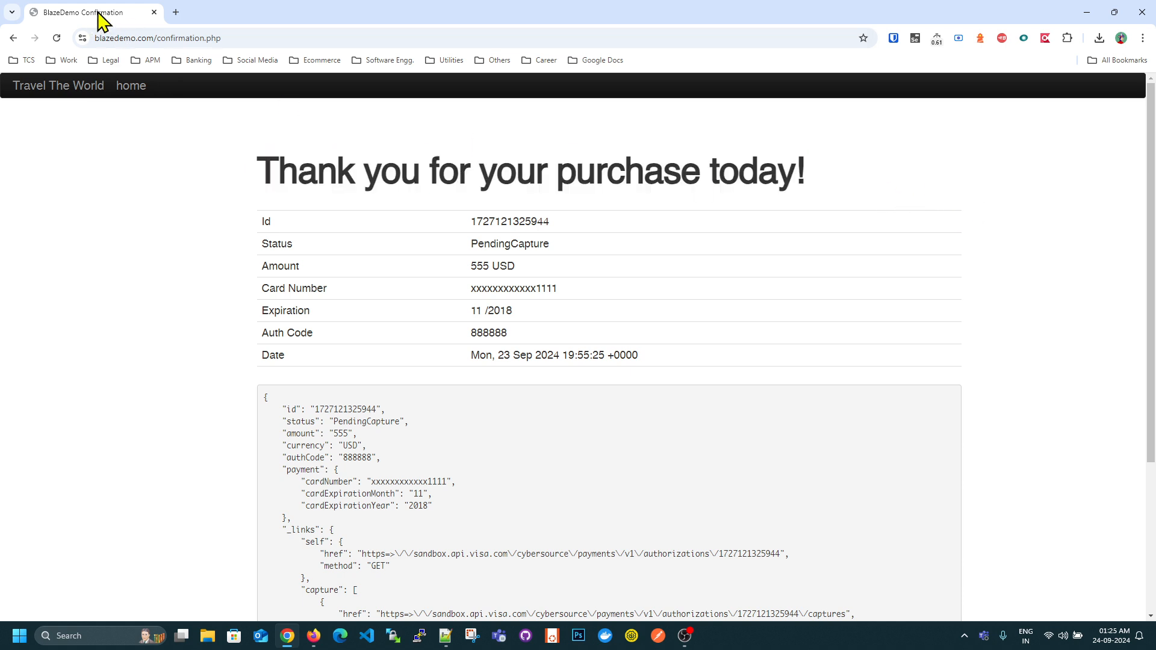
- Replace the BlazeDemo page with a new tab, search for "selenium ide chromewebstore" and view the Selenium IDE extension page
click(174, 13)
click(154, 12)
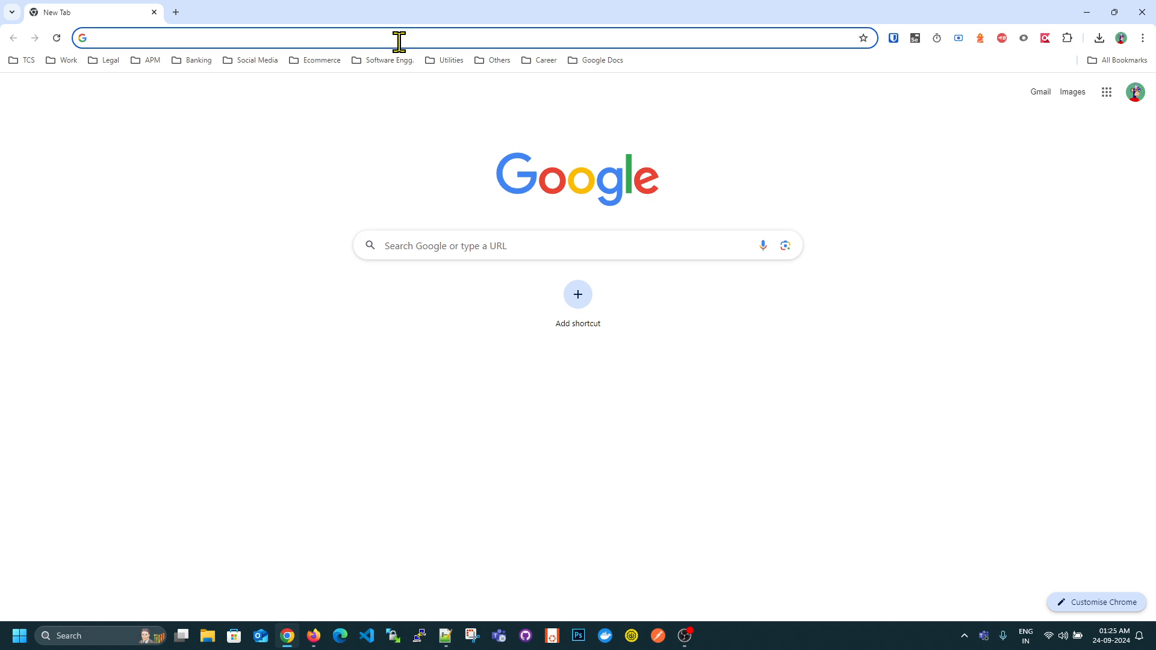
text(selenium ide )
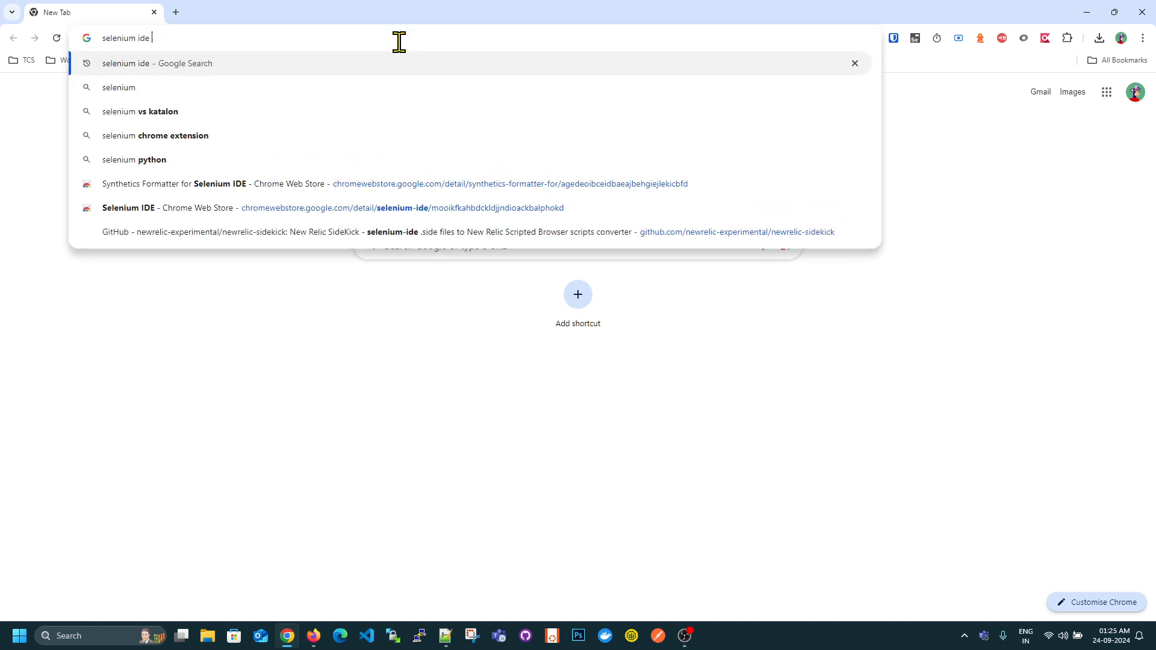
text(chromewe)
text(bstore)
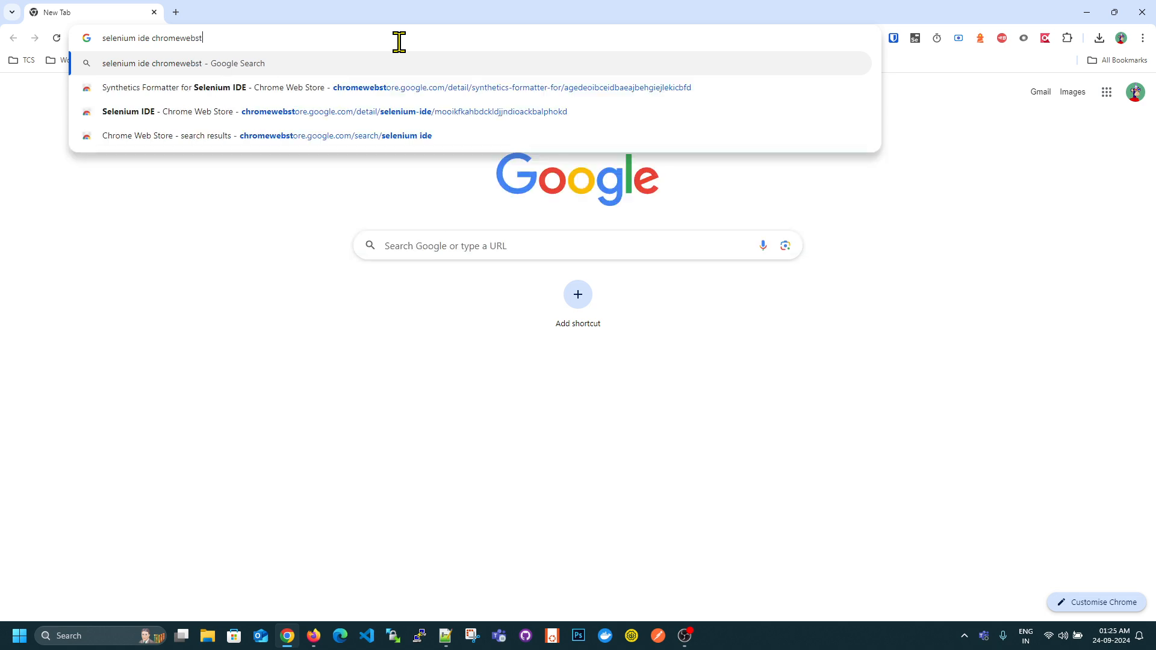
key(Return)
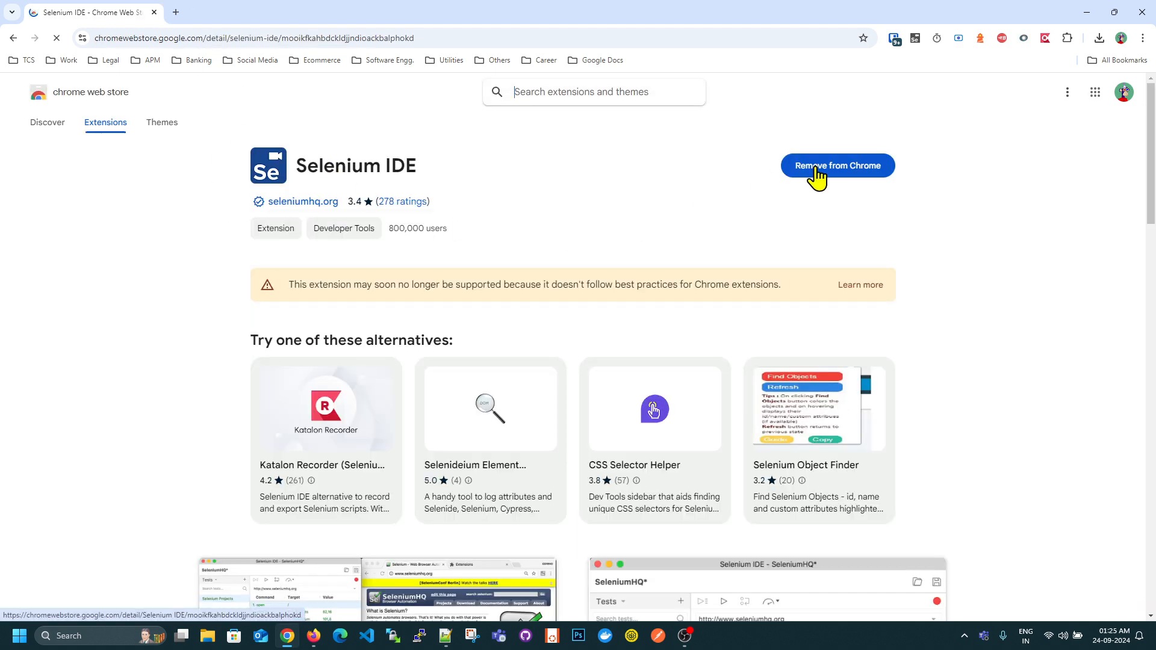
- Search for "synthetics formatter for selenium ide chrome extension" in a new tab and view its Chrome Web Store page
click(176, 12)
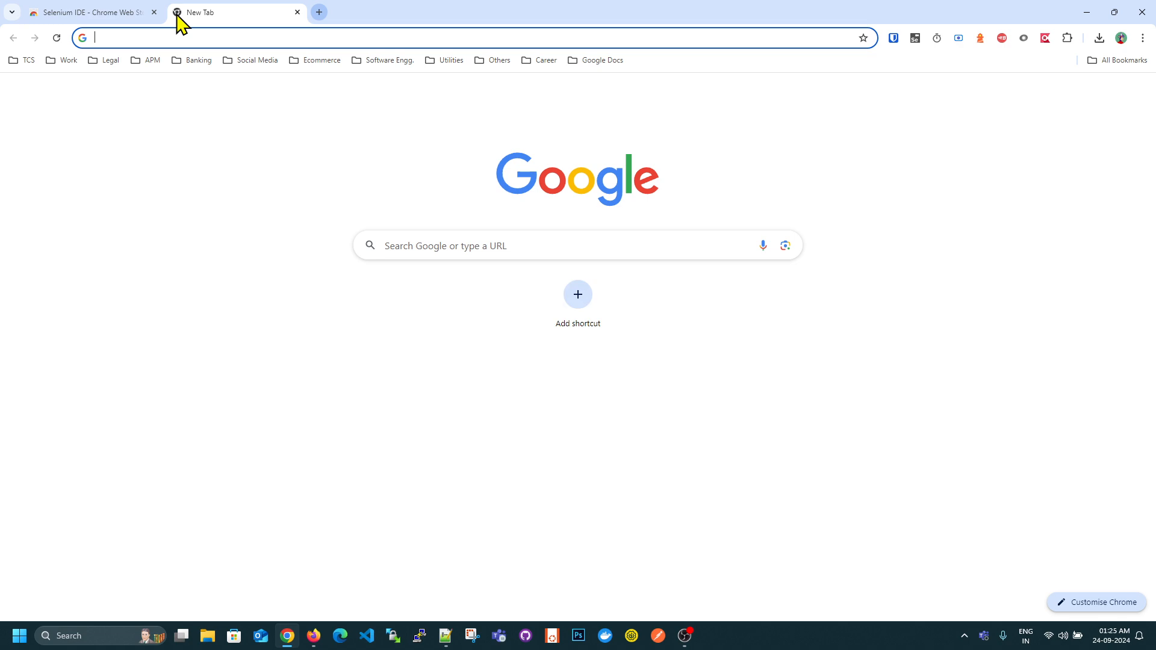
text(synthetics formatter for selenium ide firefox)
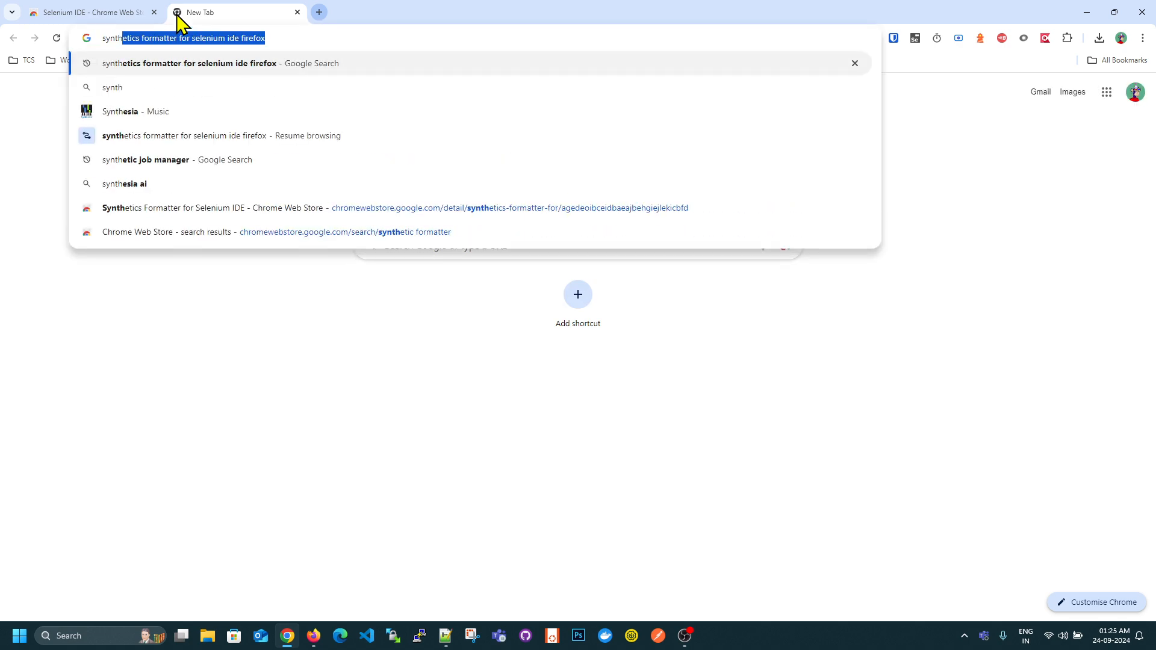
key(Right)
key(BackSpace)
key(BackSpace)
key(BackSpace)
key(BackSpace)
key(BackSpace)
key(BackSpace)
key(BackSpace)
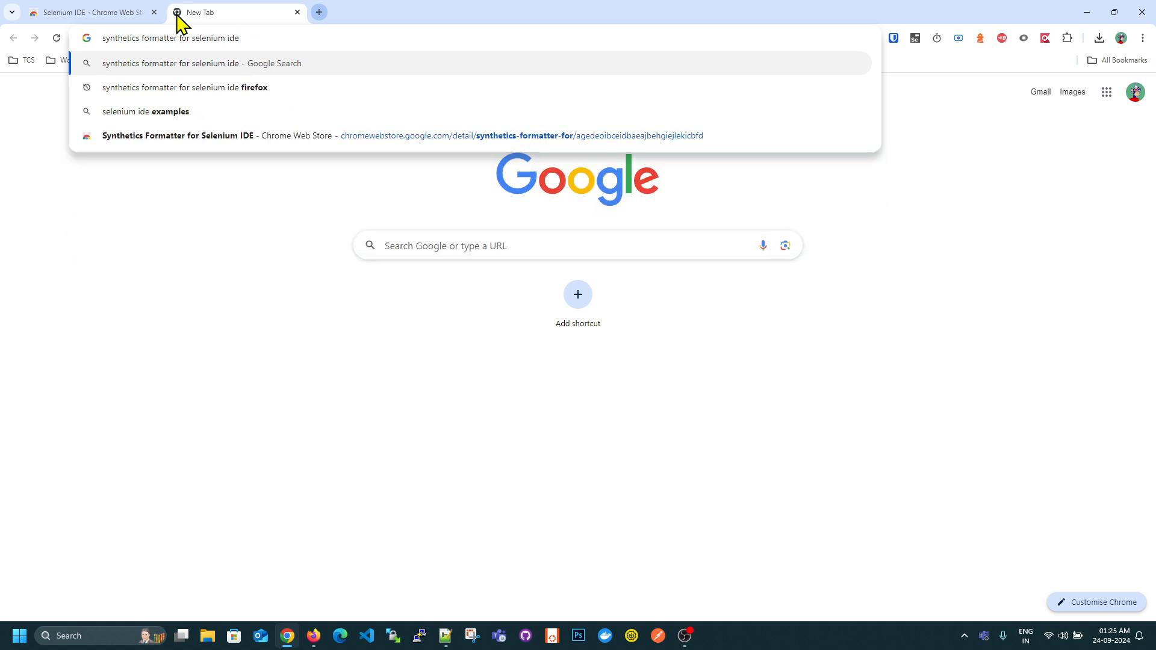
text(chrome extension)
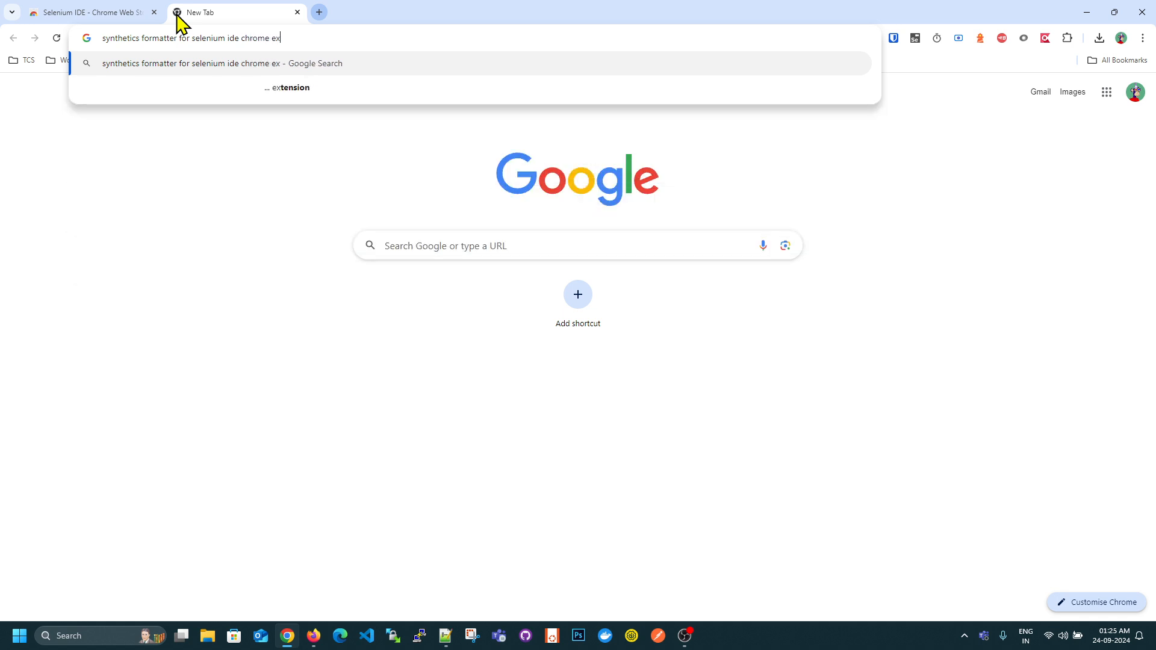
key(Return)
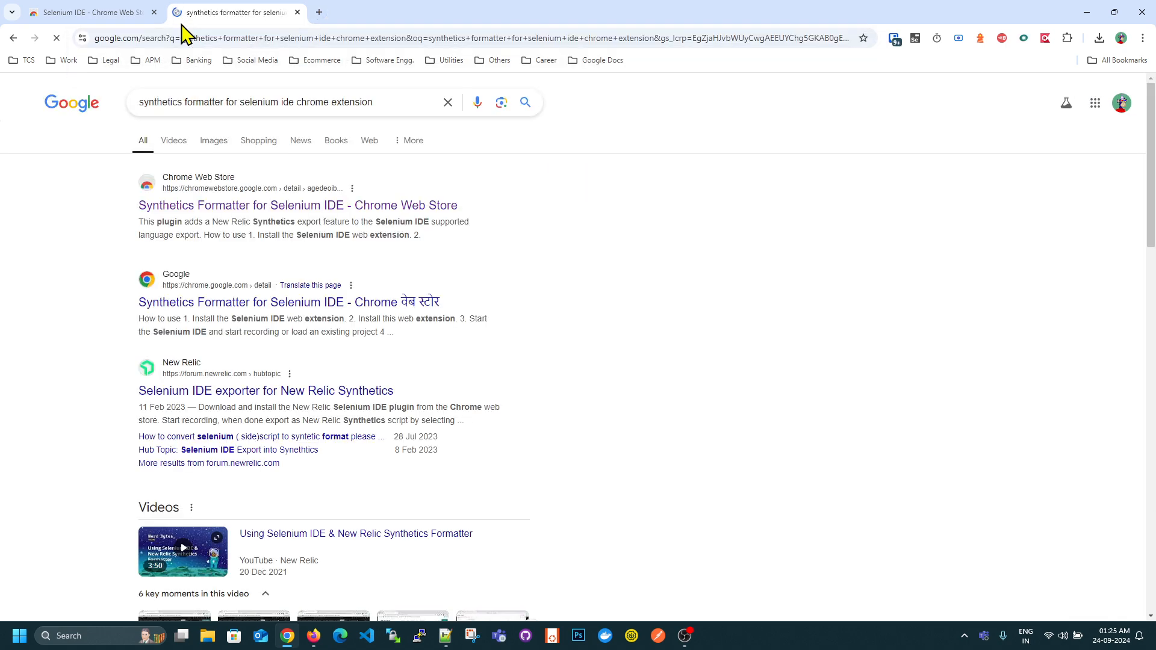
click(256, 208)
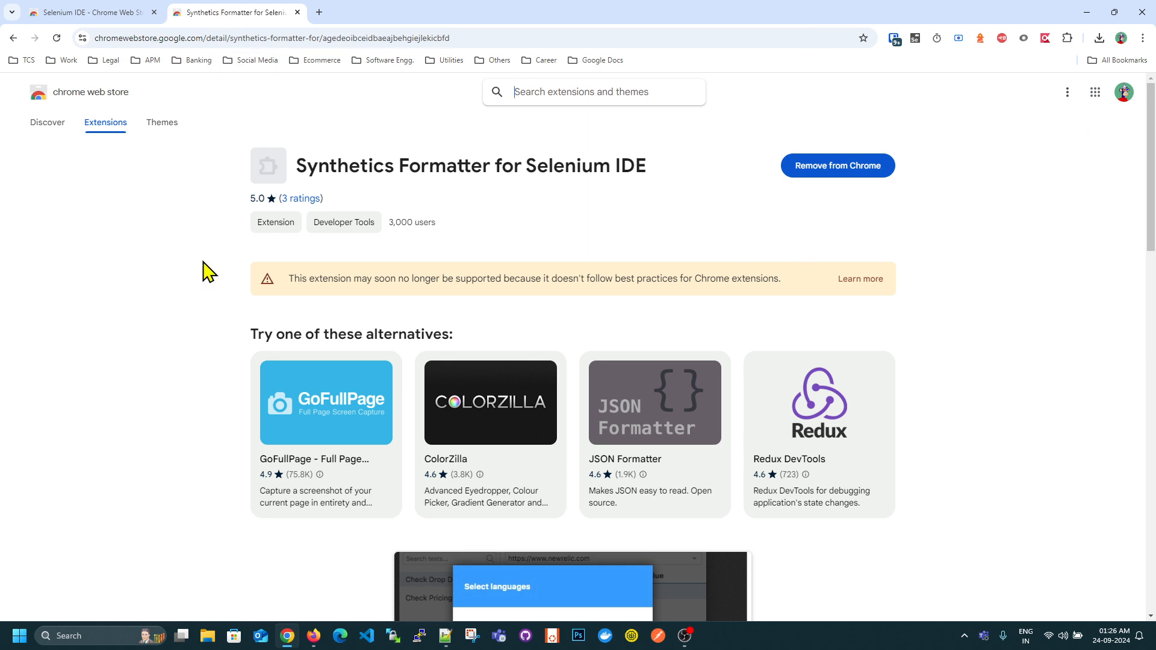
- Open blazedemo.com in place of the extension pages and copy its URL, leaving only an empty tab open
click(298, 12)
click(175, 12)
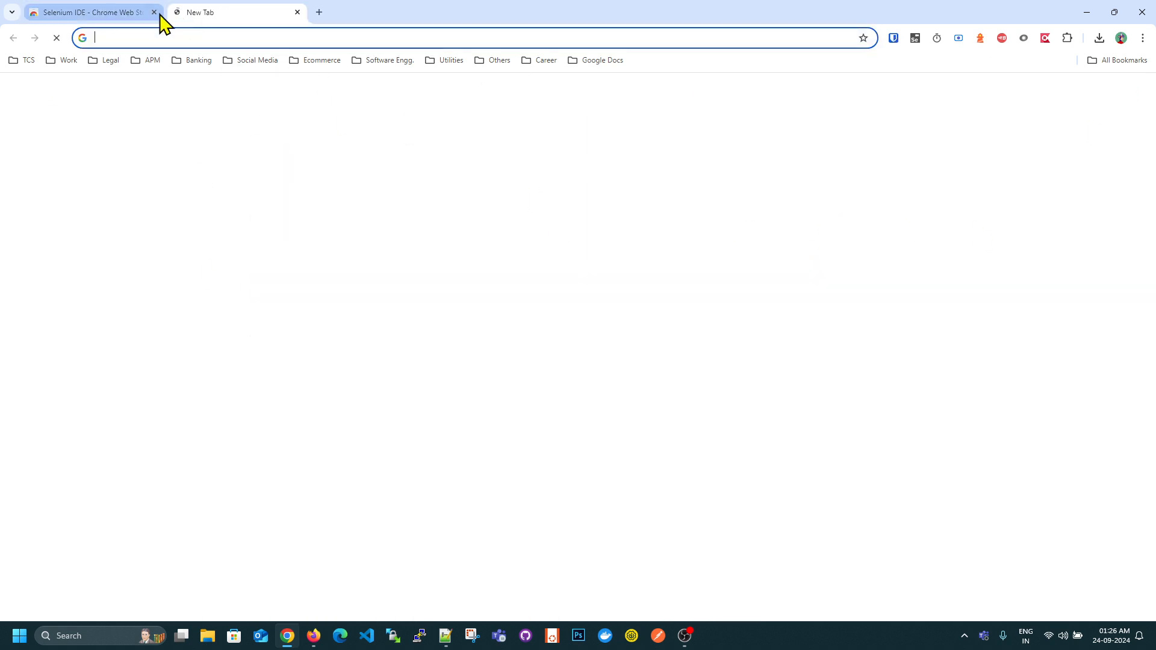
click(154, 12)
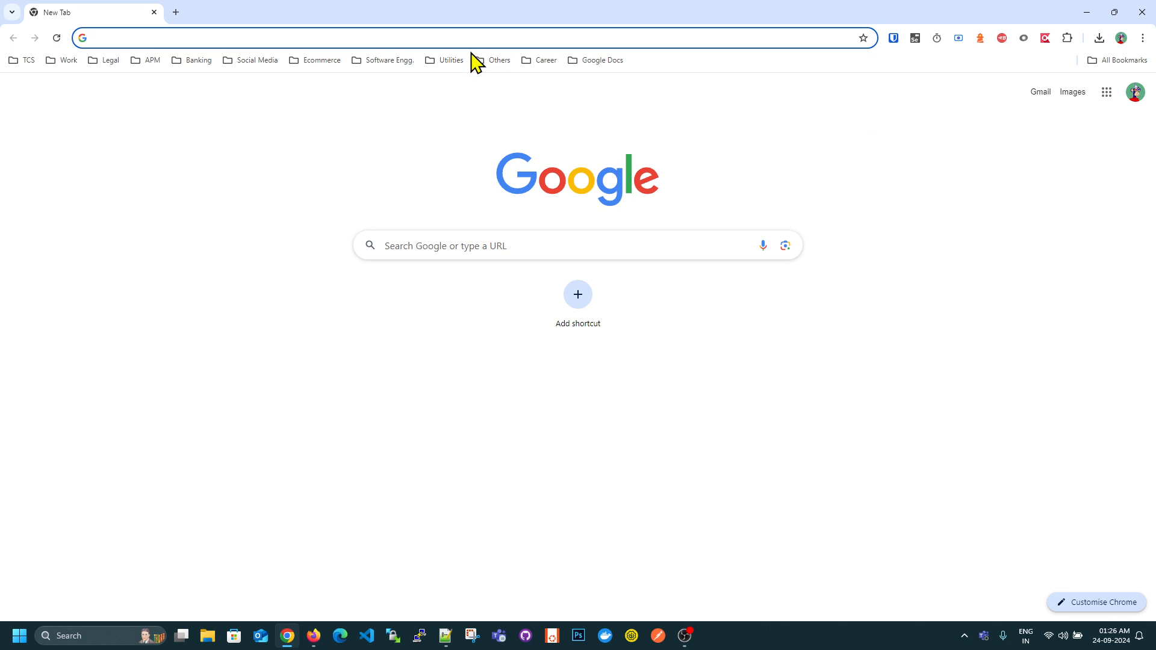
click(409, 37)
text(blazedemo.com)
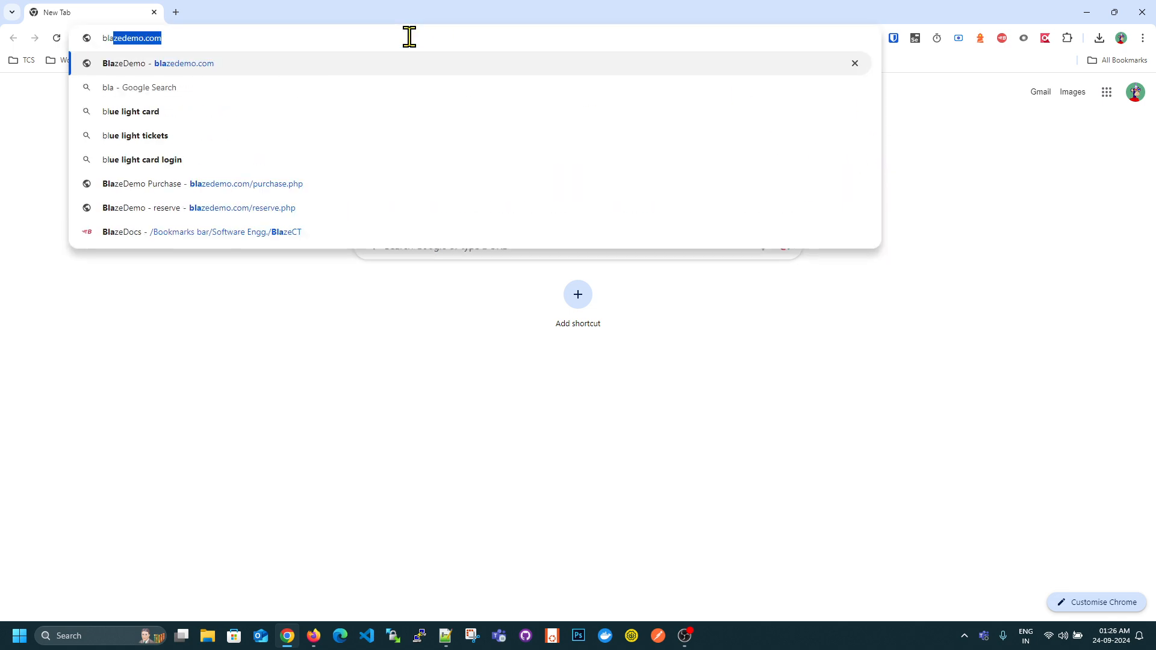
key(Return)
click(409, 37)
key(ctrl+c)
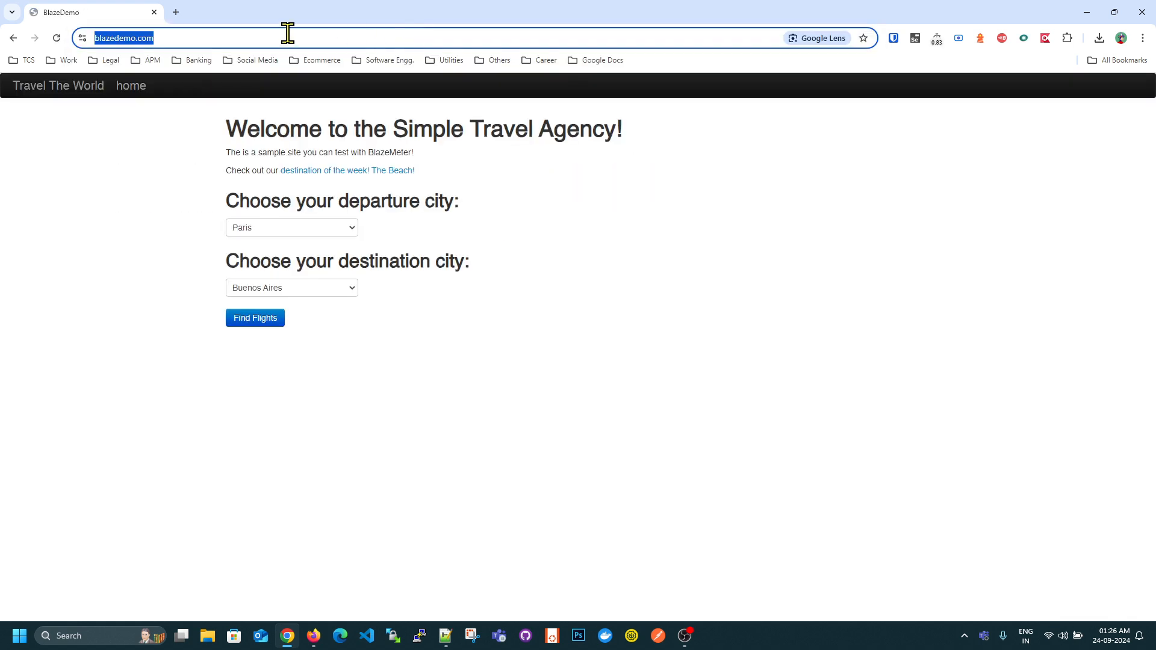
click(176, 12)
click(148, 14)
click(154, 12)
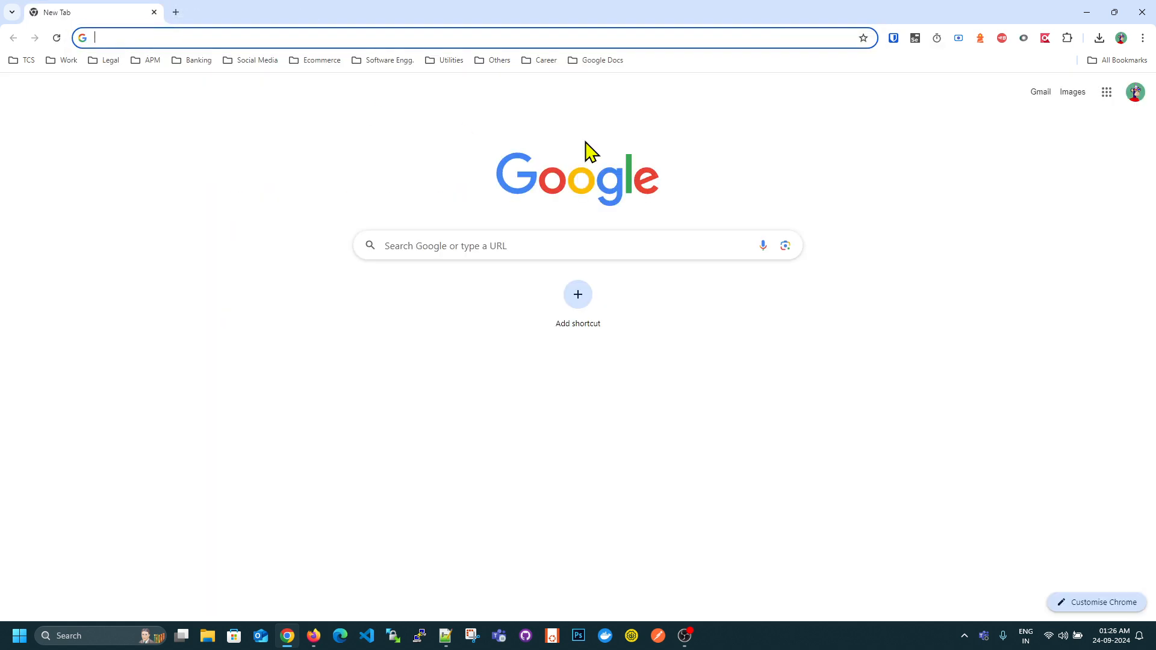
- Launch the Selenium IDE extension and set up a new test recording in a new project named BlazedemoTest
click(915, 38)
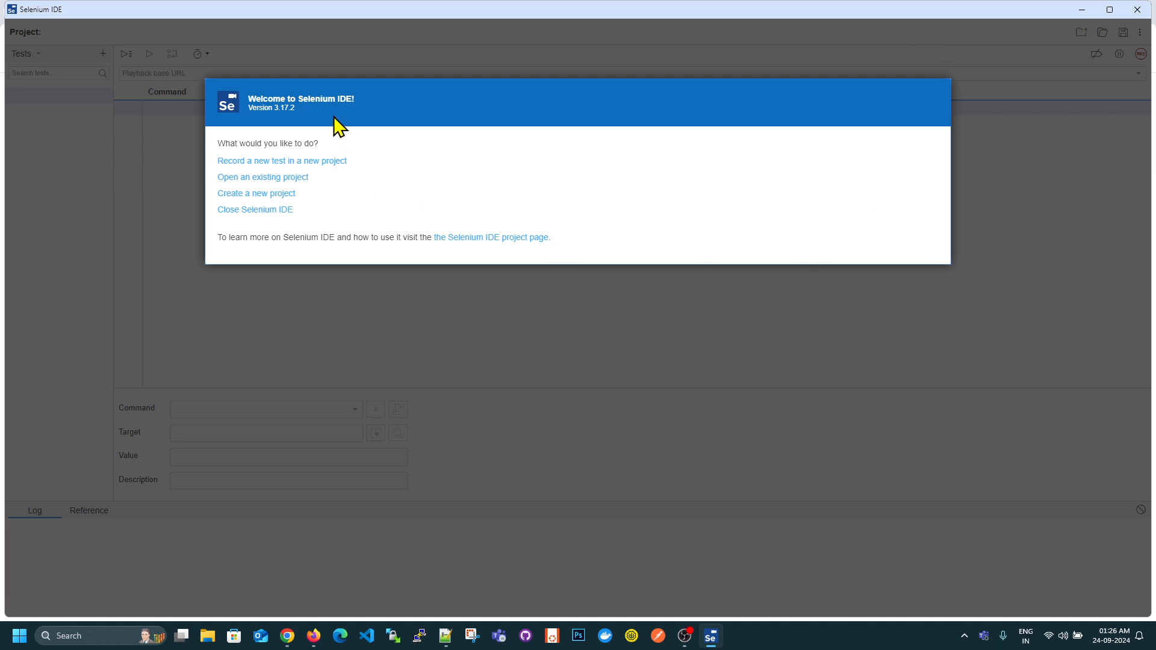
click(291, 162)
click(283, 172)
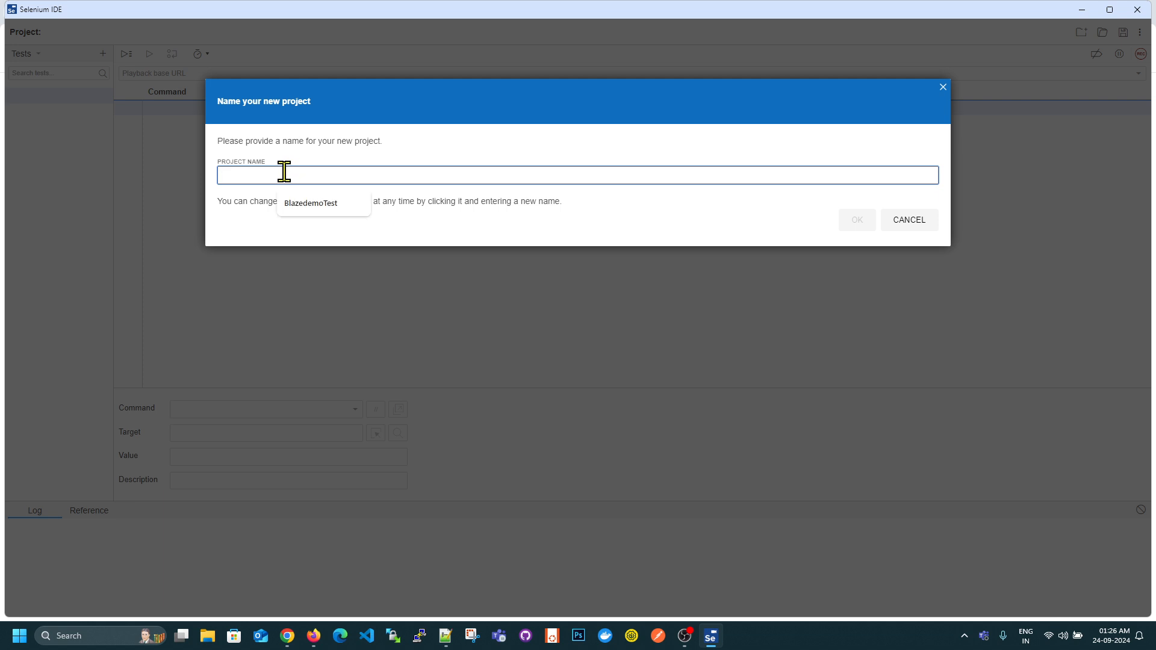
text(BlazedemoTest)
click(854, 219)
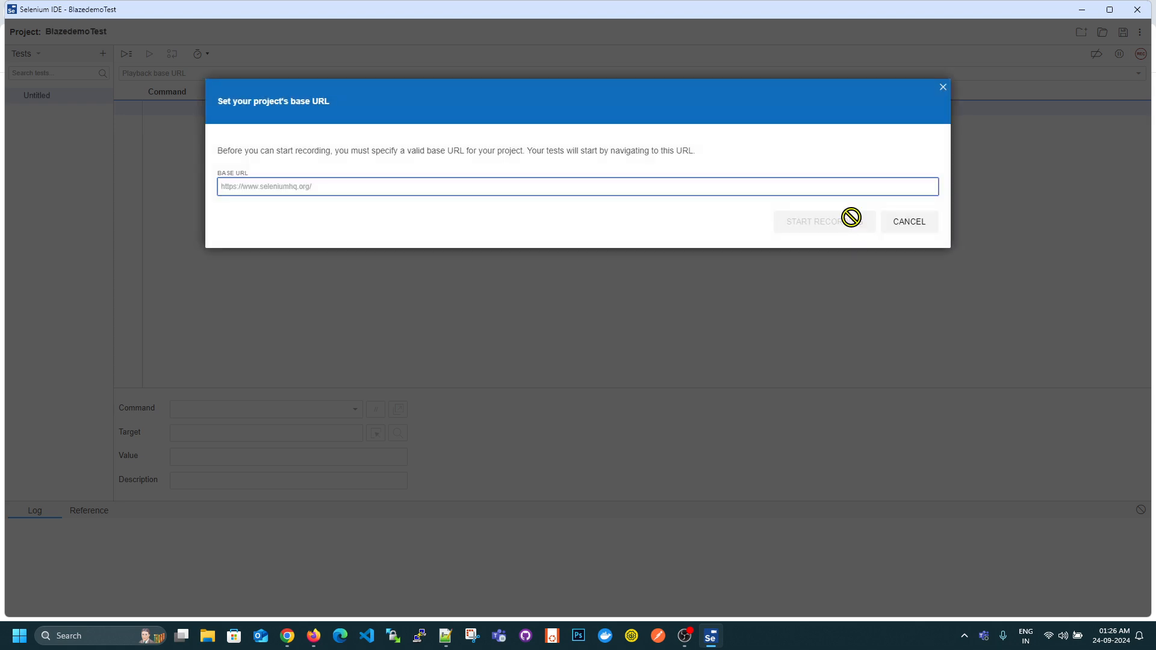
click(251, 191)
key(ctrl+v)
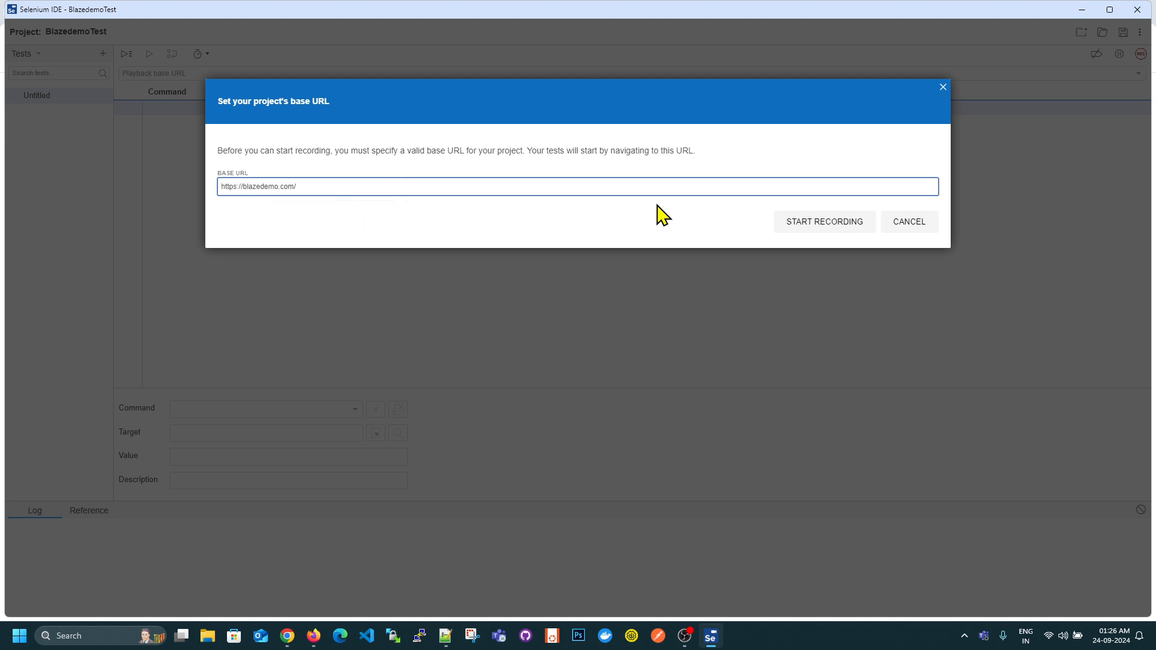
click(820, 227)
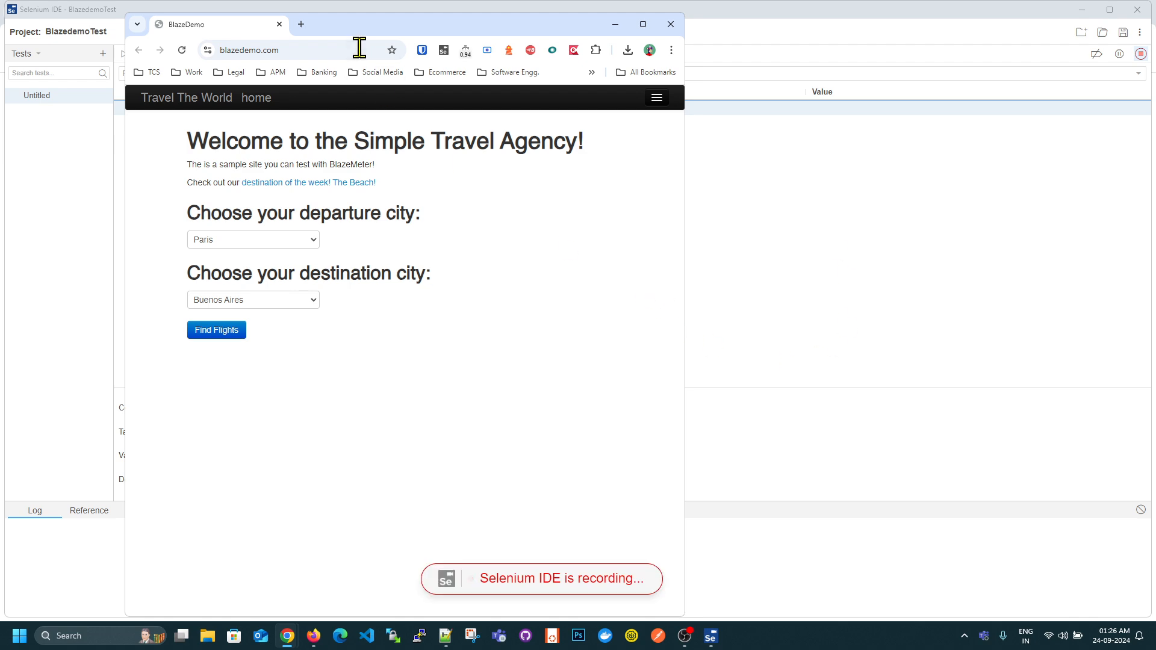
drag(373, 37, 387, 31)
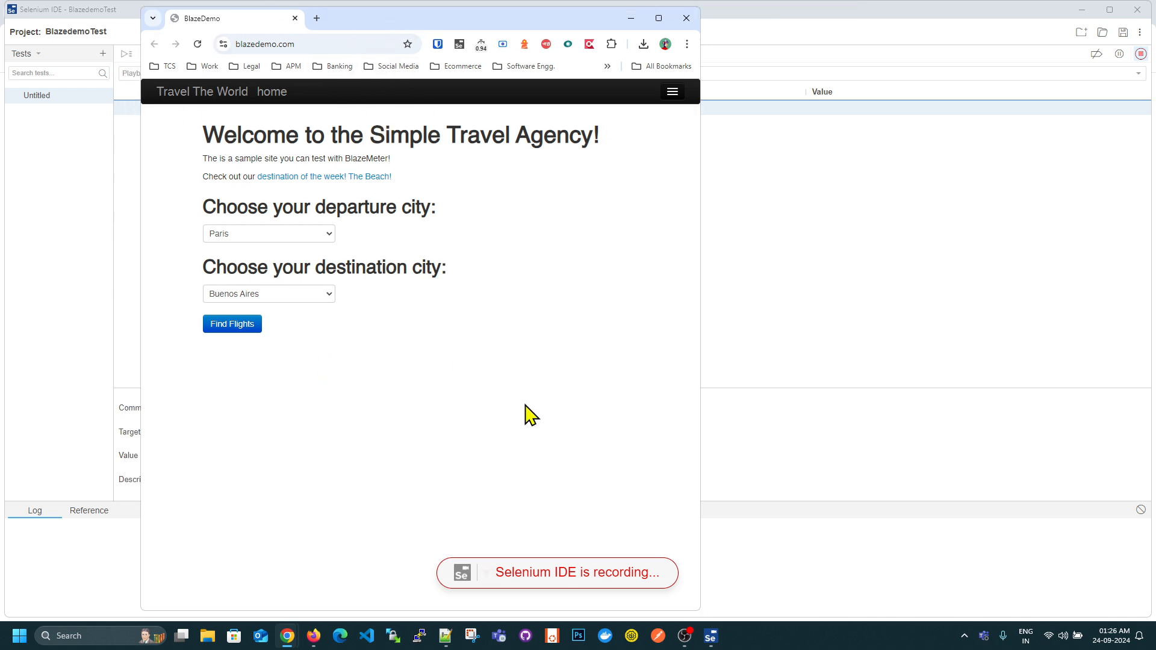
- Record selecting Boston as the departure city and Berlin as the destination city, and finding the flights
click(289, 235)
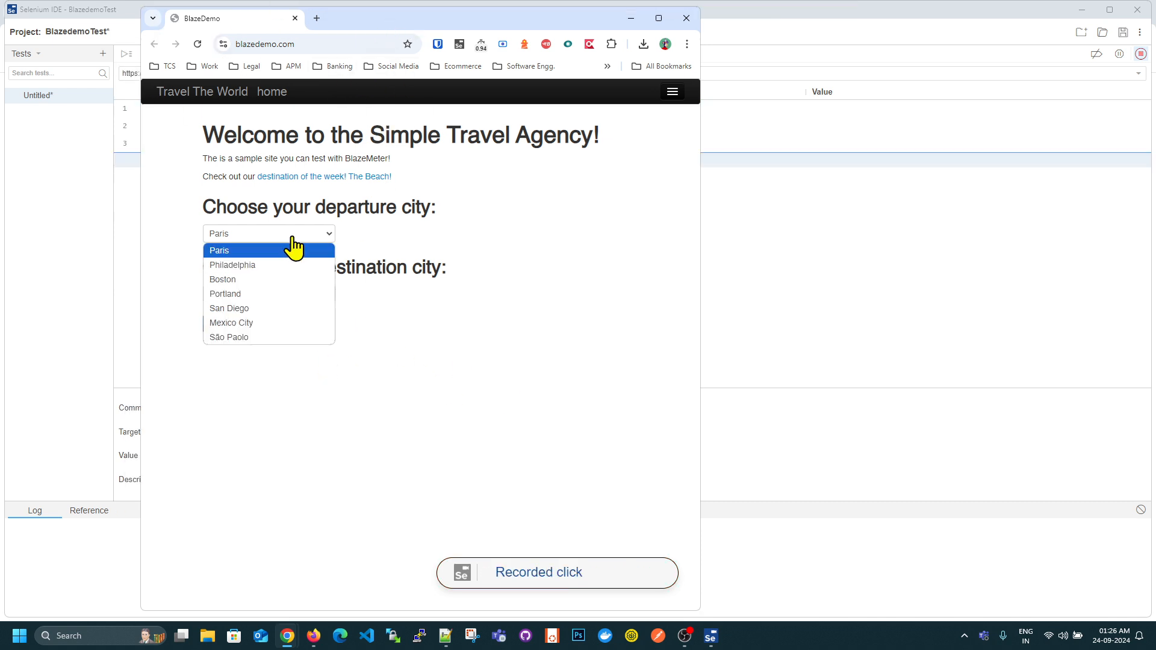
click(256, 276)
click(255, 293)
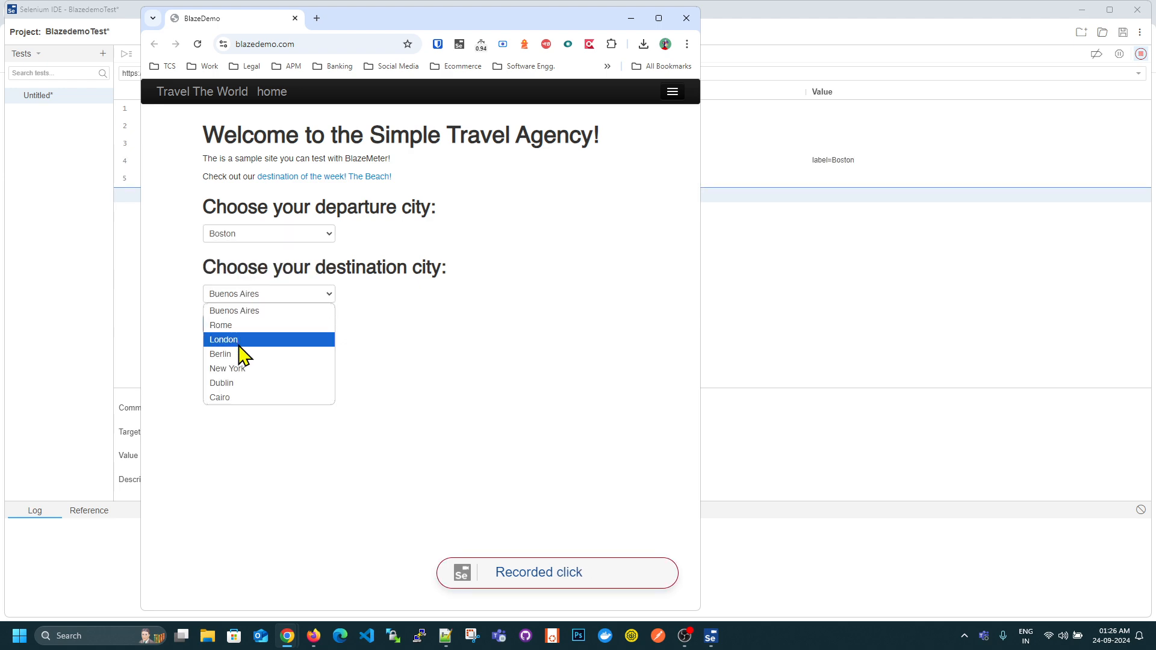
click(239, 354)
click(242, 328)
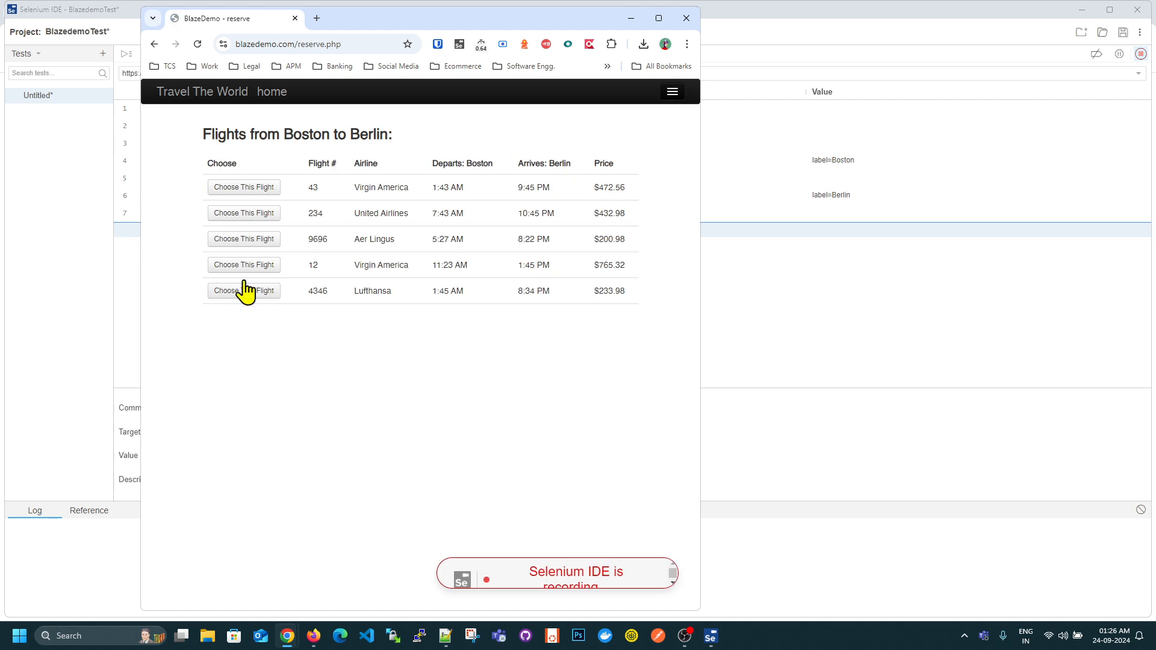
- Record choosing the Aer Lingus flight and entering test as the name, address and city in the purchase form
click(253, 241)
click(237, 304)
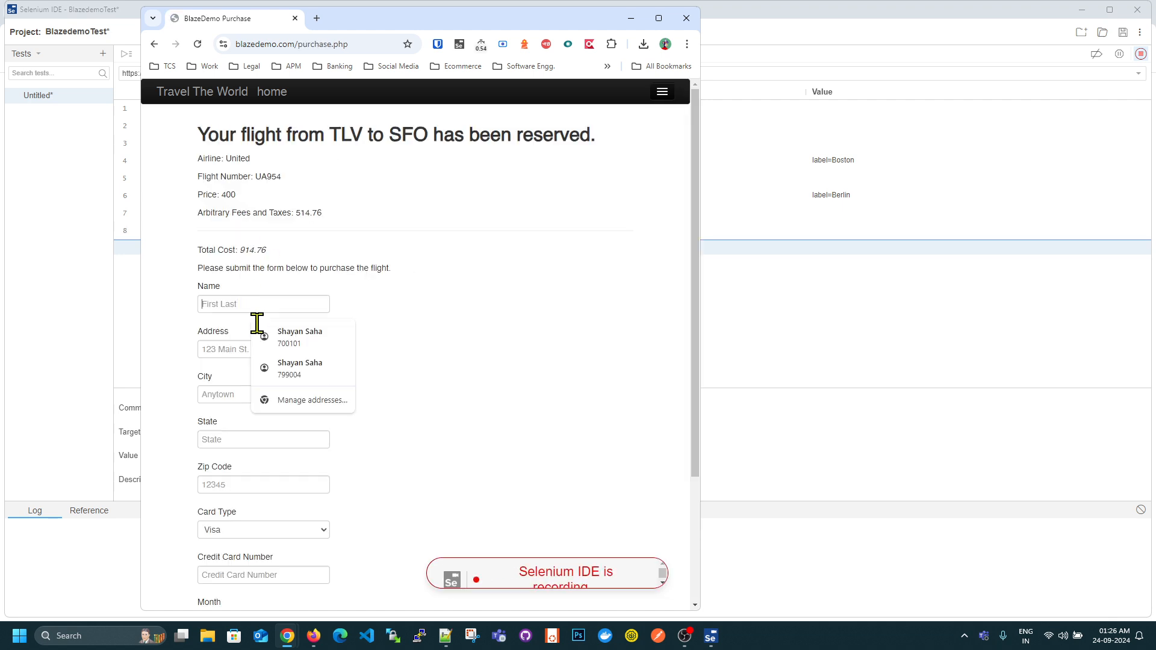
text(test)
click(219, 344)
text(test)
click(220, 392)
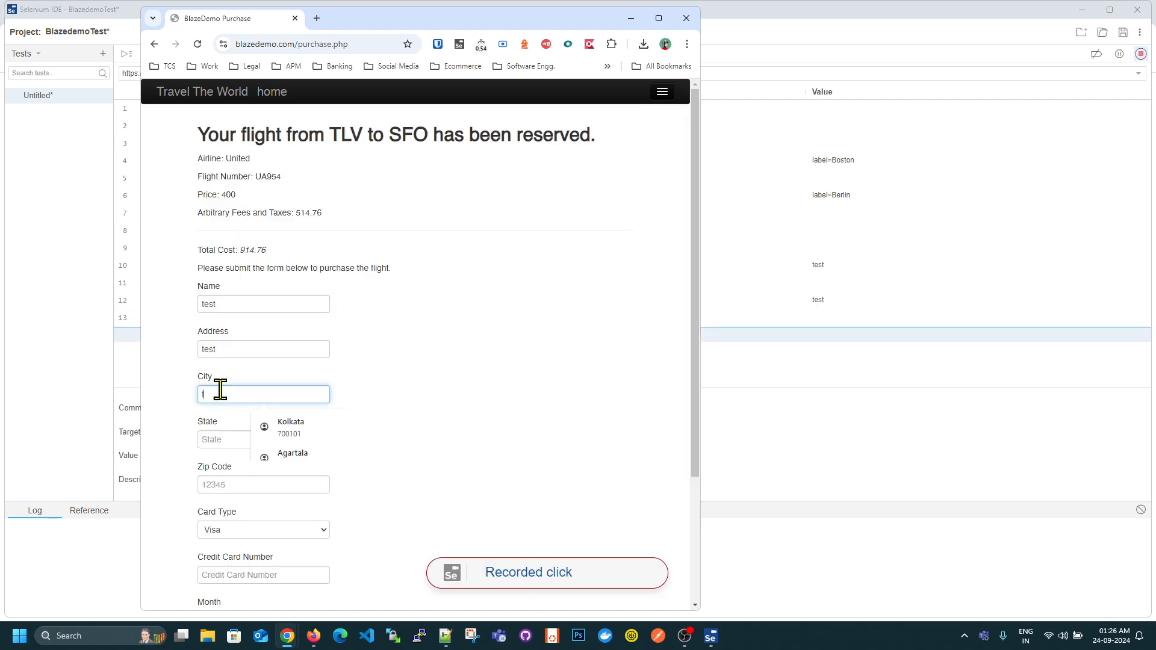
text(test)
- Record entering test as the state and filling in the sample zip code
scroll(227, 421, down, 2)
click(240, 321)
text(test)
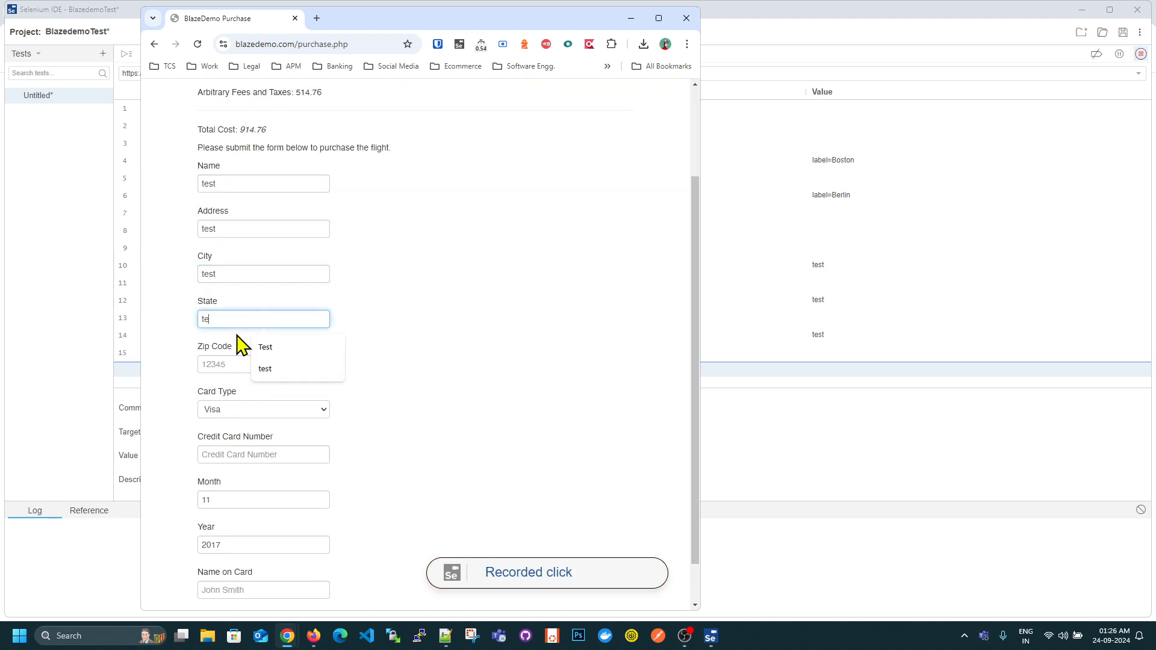
click(218, 366)
text(12345)
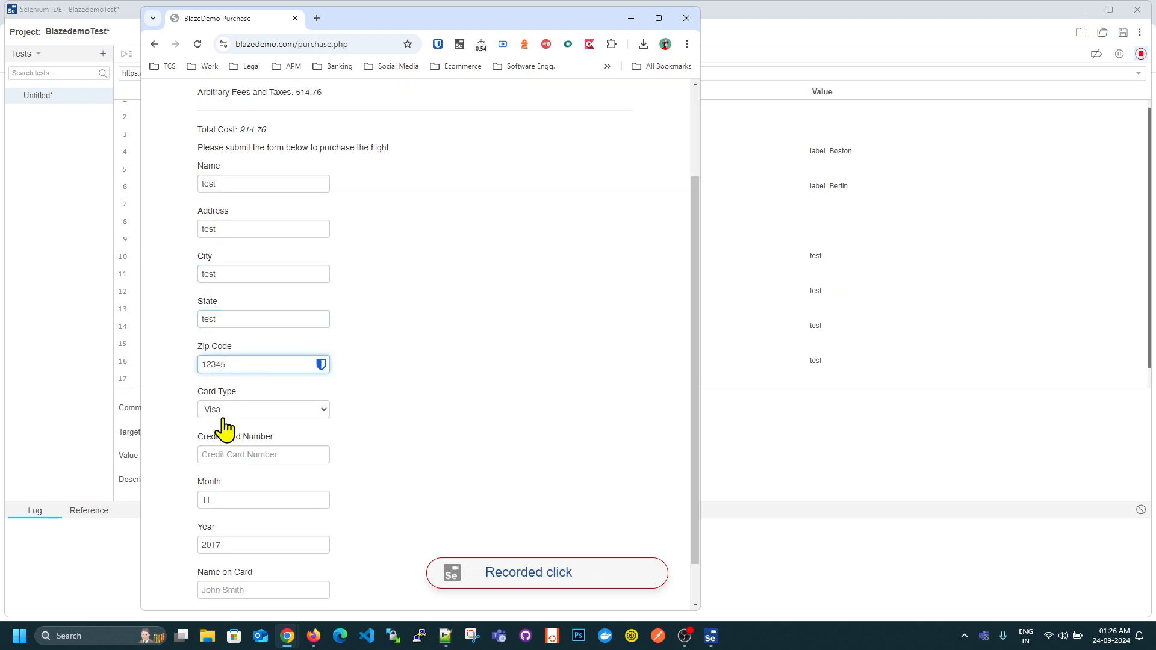
- Record entering the credit card number and test as the name on the card, and purchasing the flight
click(227, 452)
text(333344445)
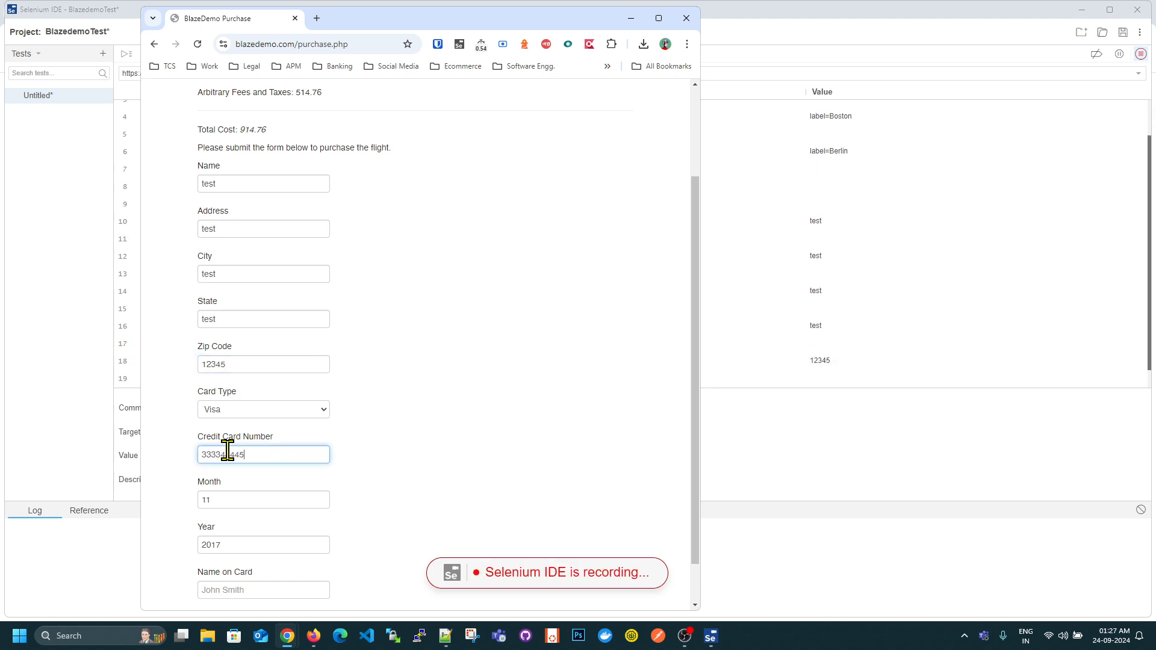
text(5556666)
scroll(274, 475, down, 1)
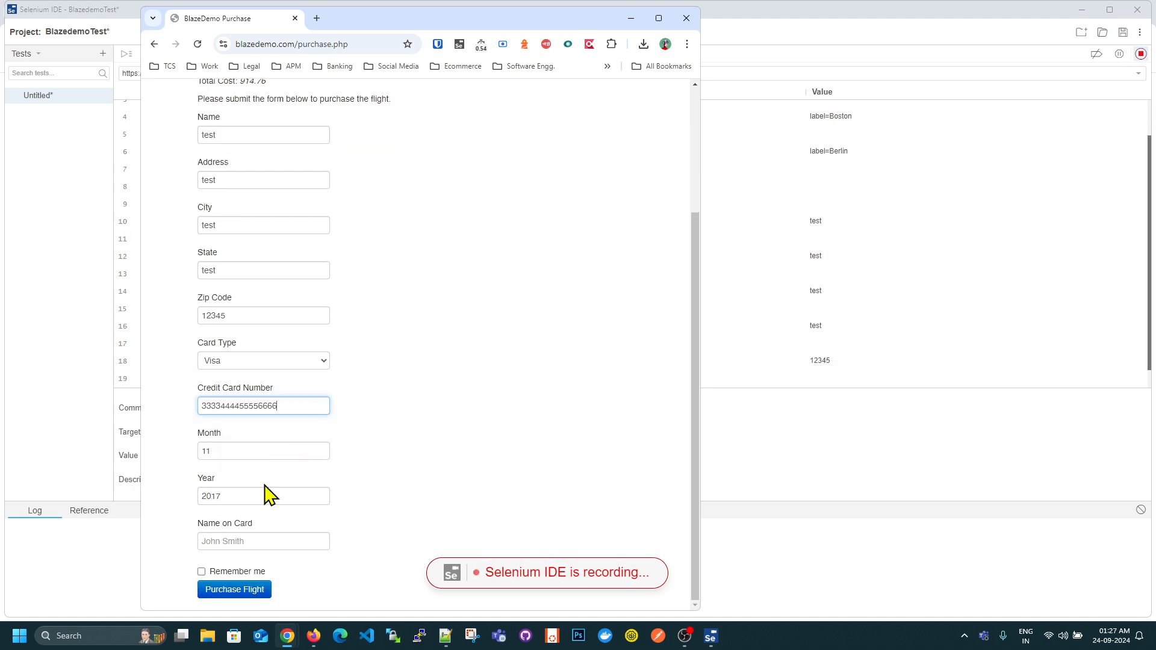
click(264, 542)
text(test)
click(227, 590)
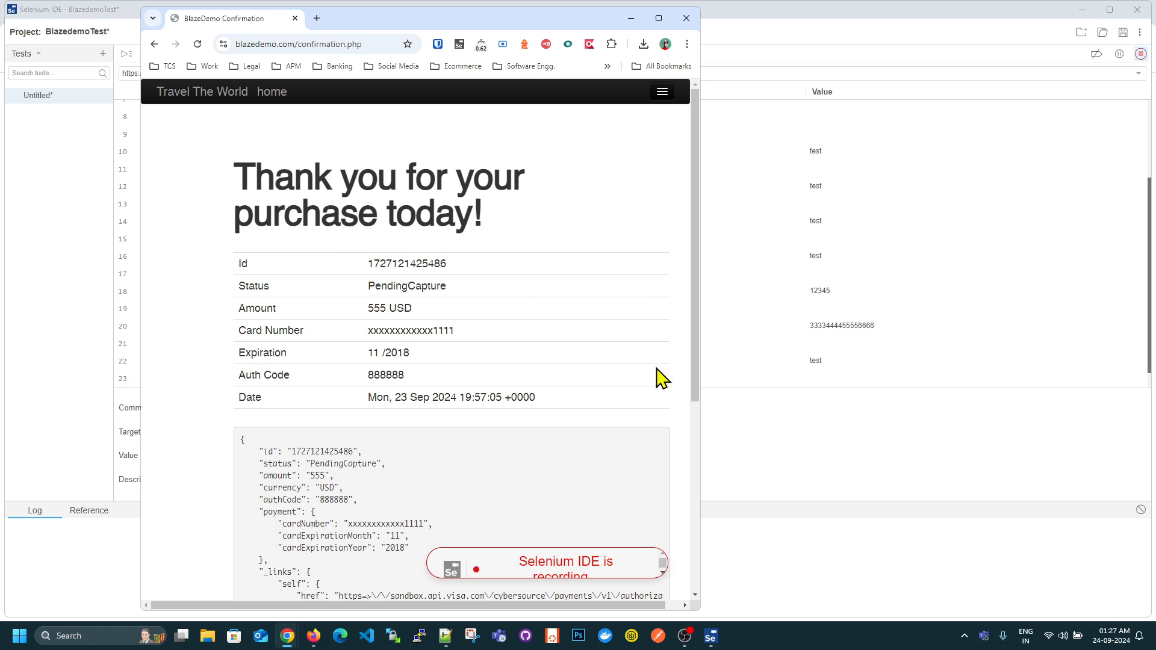
- Stop the Selenium IDE recording and name the new test BlazedemoTest
click(890, 23)
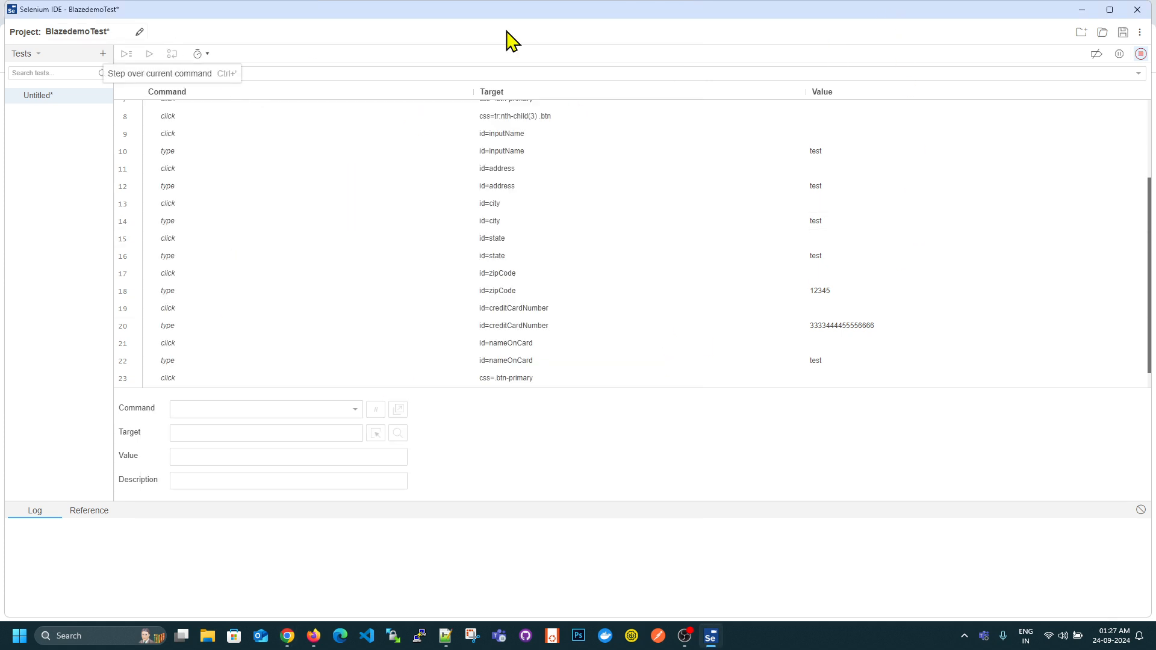
click(1138, 59)
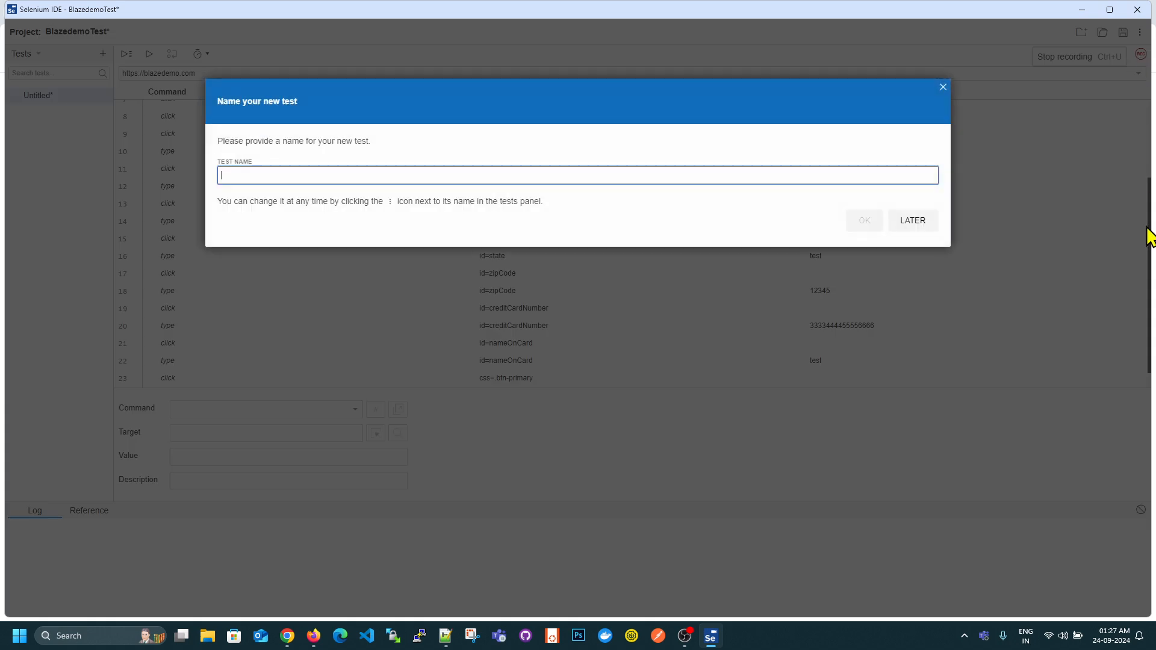
click(454, 176)
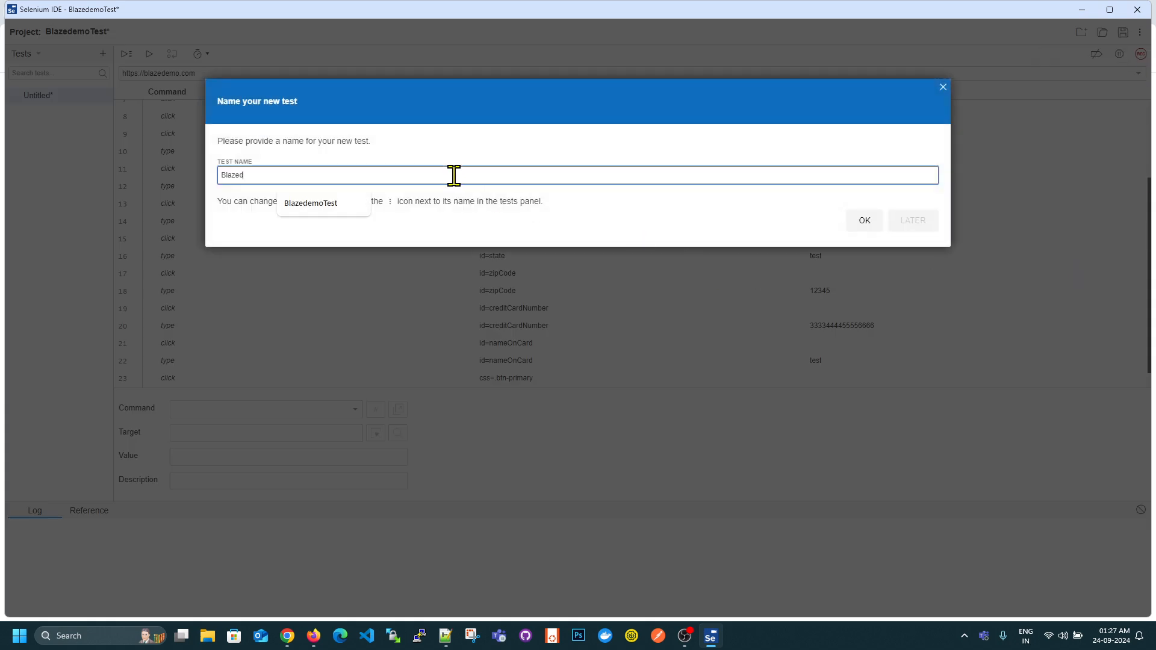
text(BlazedemoTest)
key(Return)
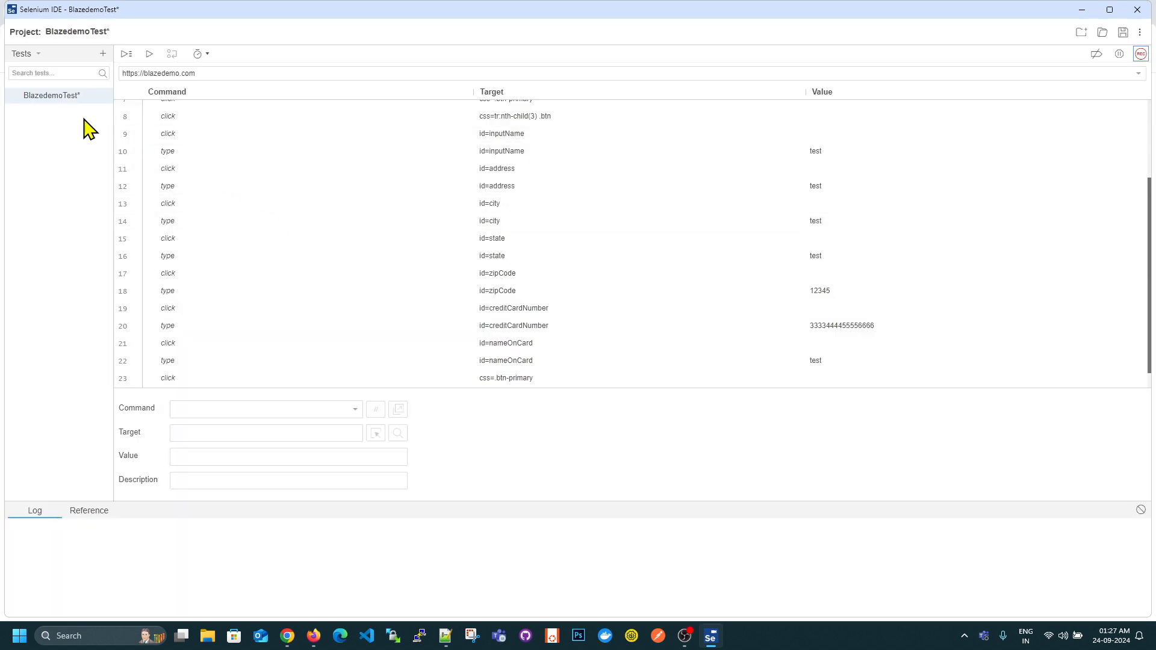
mouse_move(53, 97)
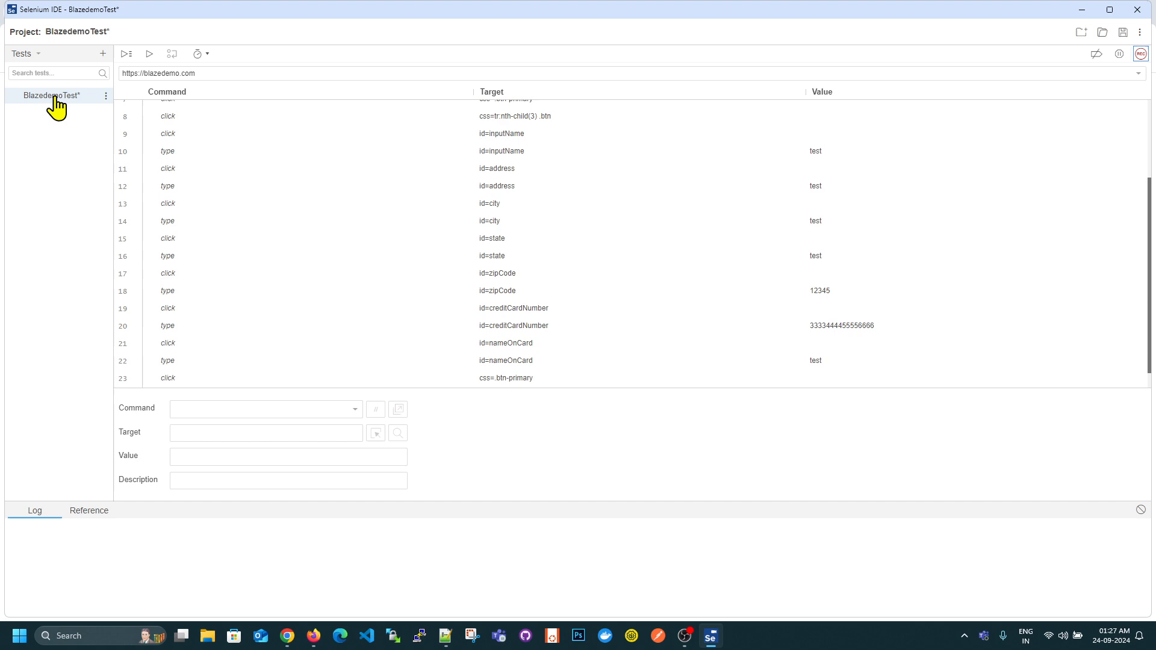
click(107, 97)
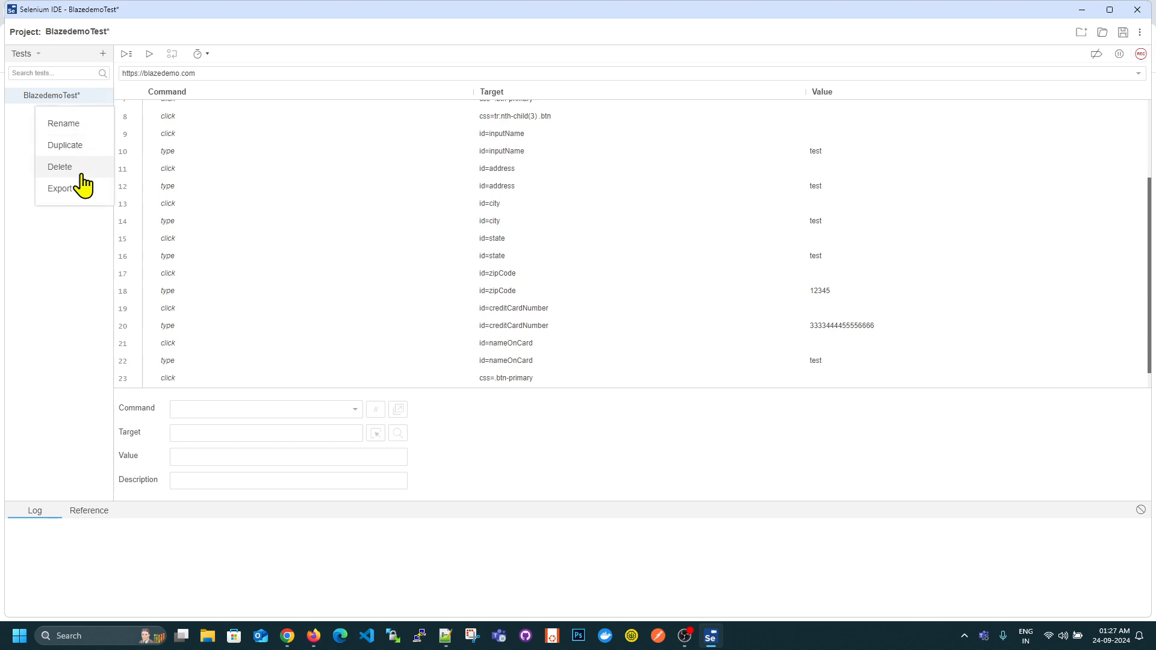
click(67, 241)
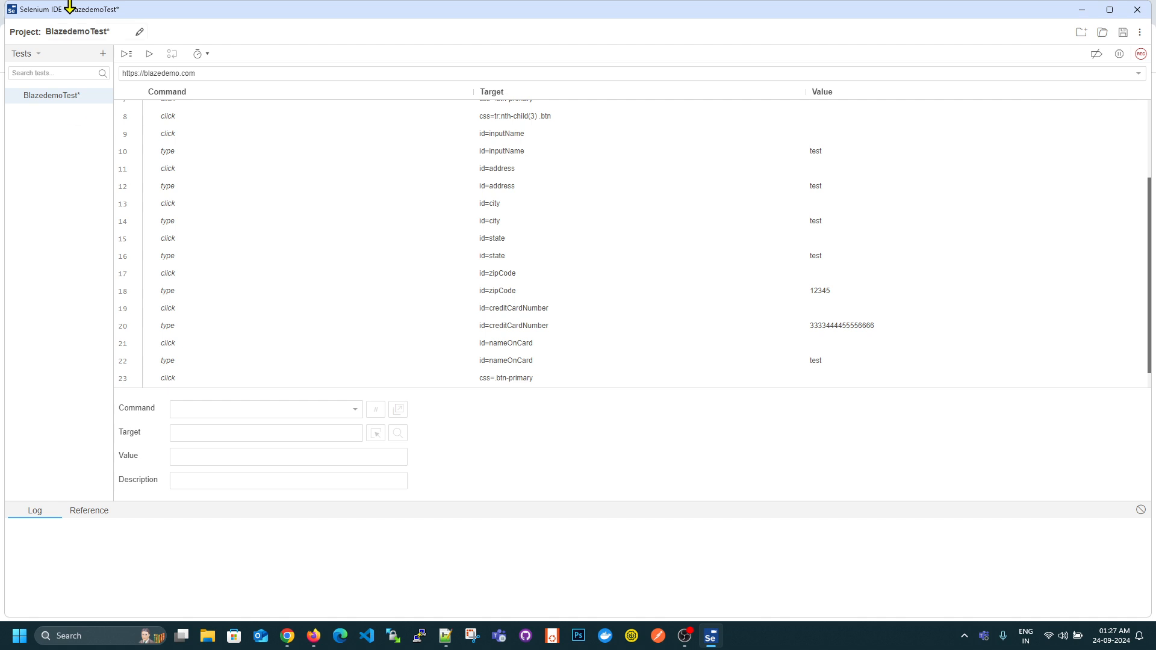
- Start saving the project, and highlight newrelic-sidekick in the type3 line of the Notepad++ notes before returning to Selenium IDE
click(1123, 33)
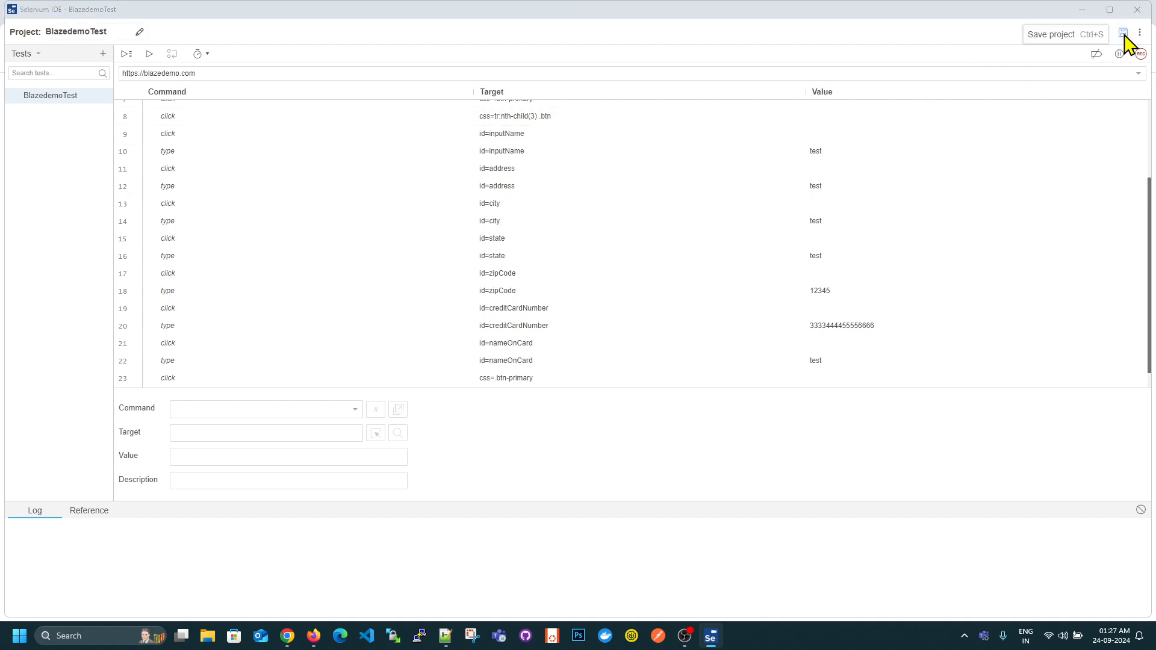
click(445, 636)
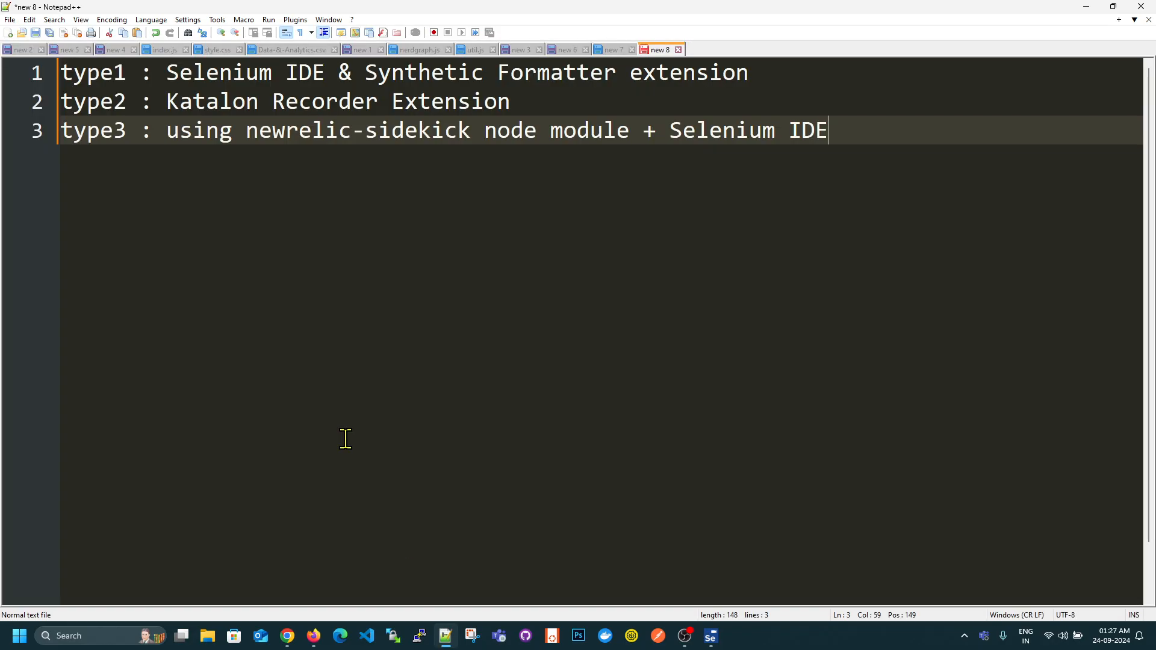
drag(244, 138, 474, 131)
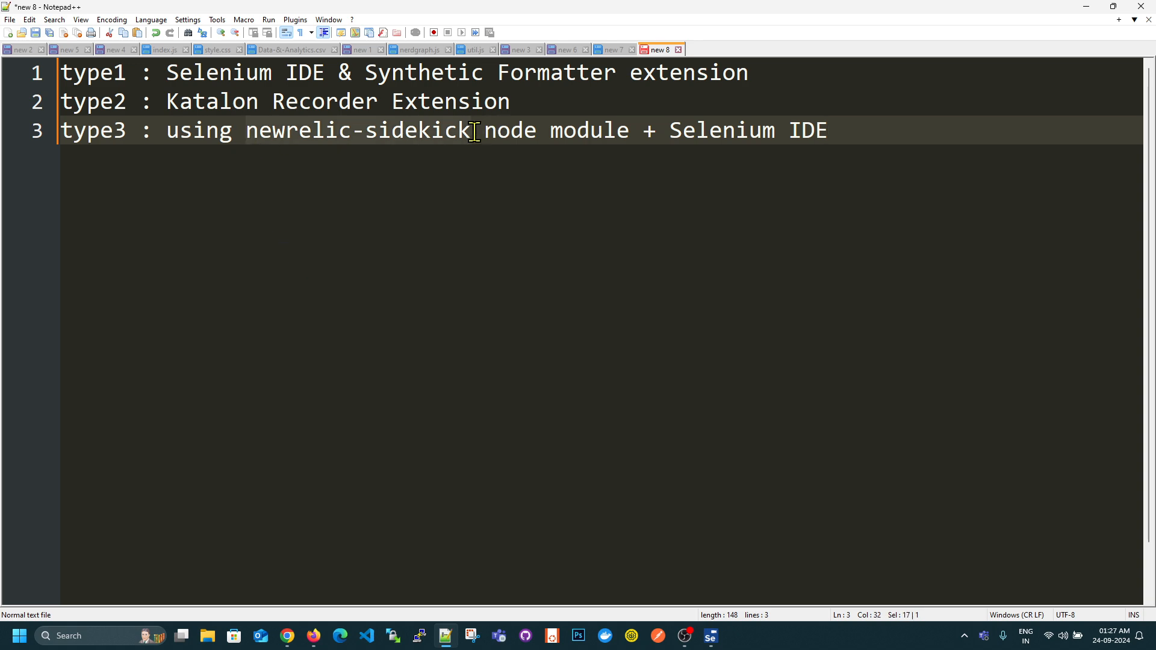
click(538, 267)
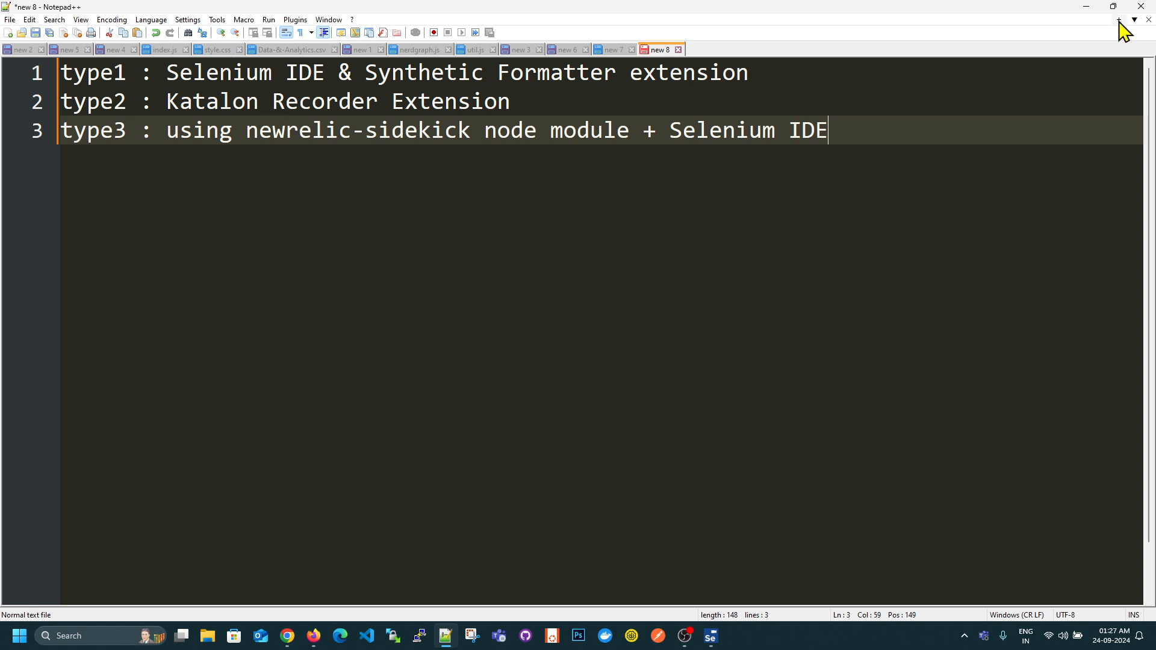
click(1073, 6)
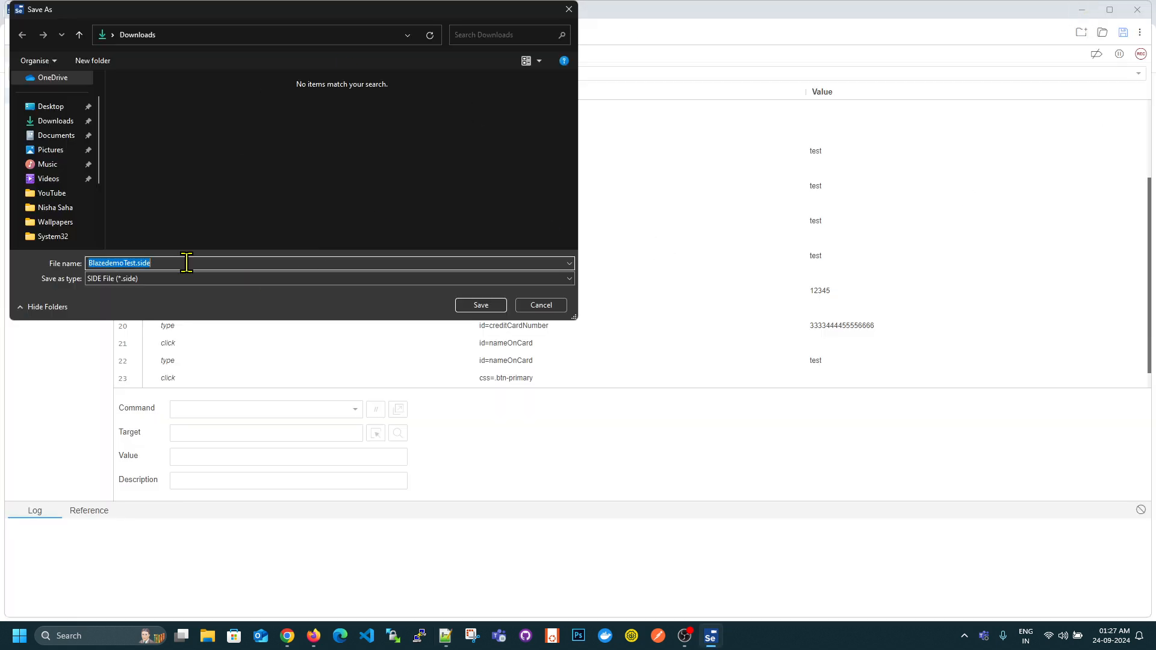
- Save the project as BlazedemoTest.side in a new folder named SyntheticNR on the Desktop
click(87, 106)
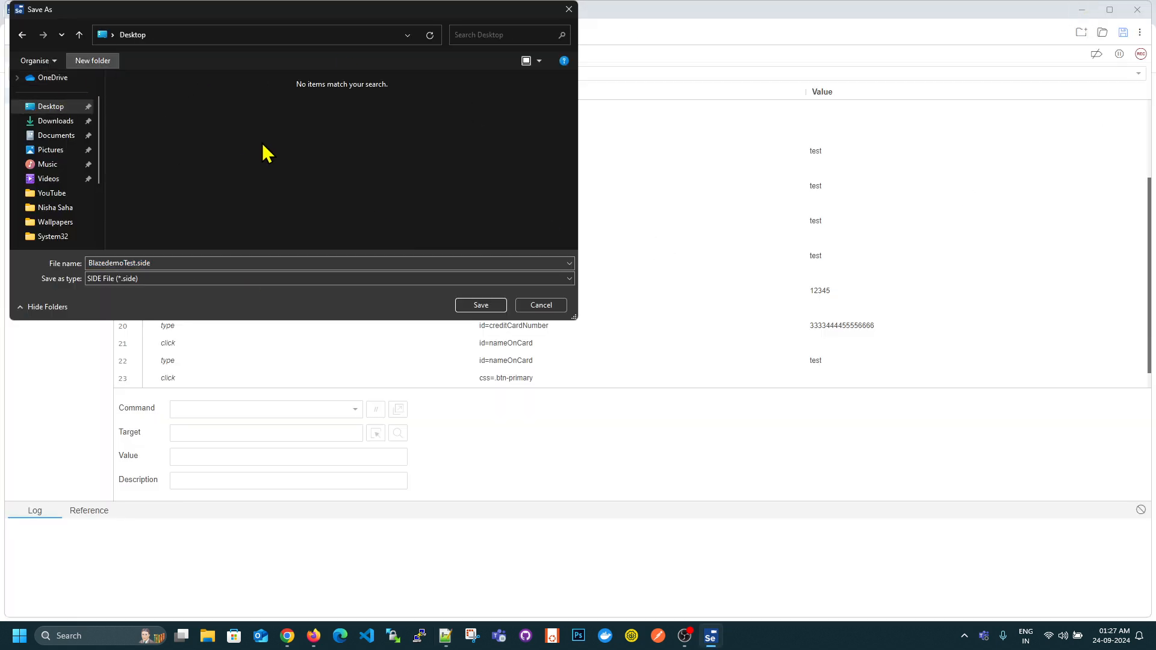
text(Synt)
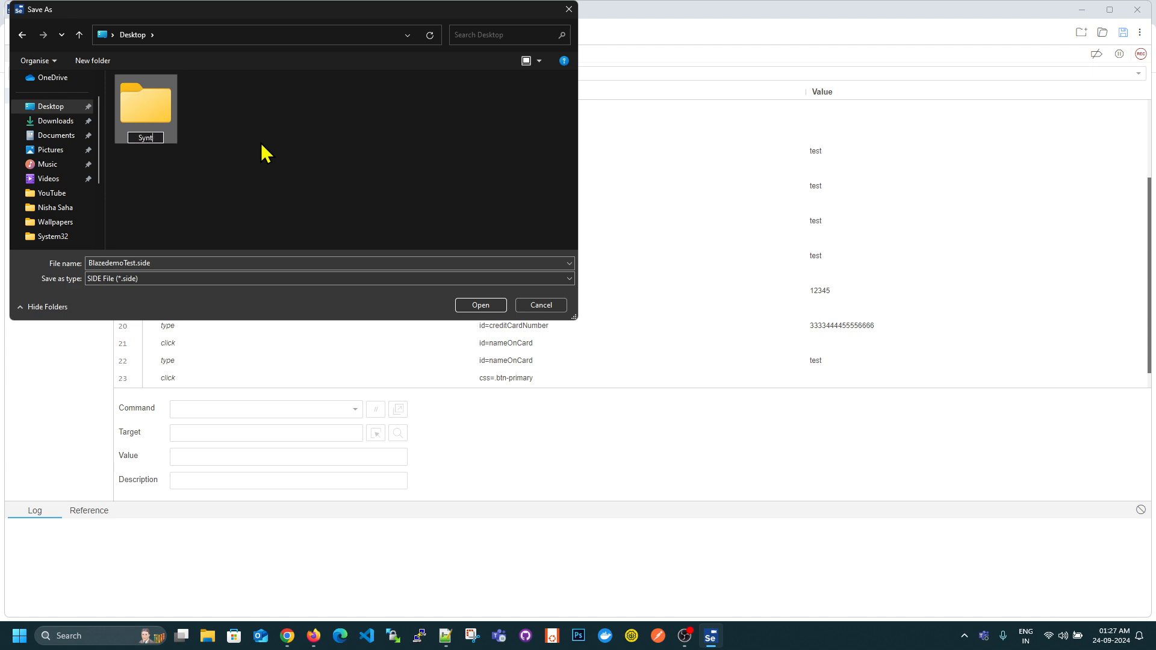
text(heticNR)
key(Return)
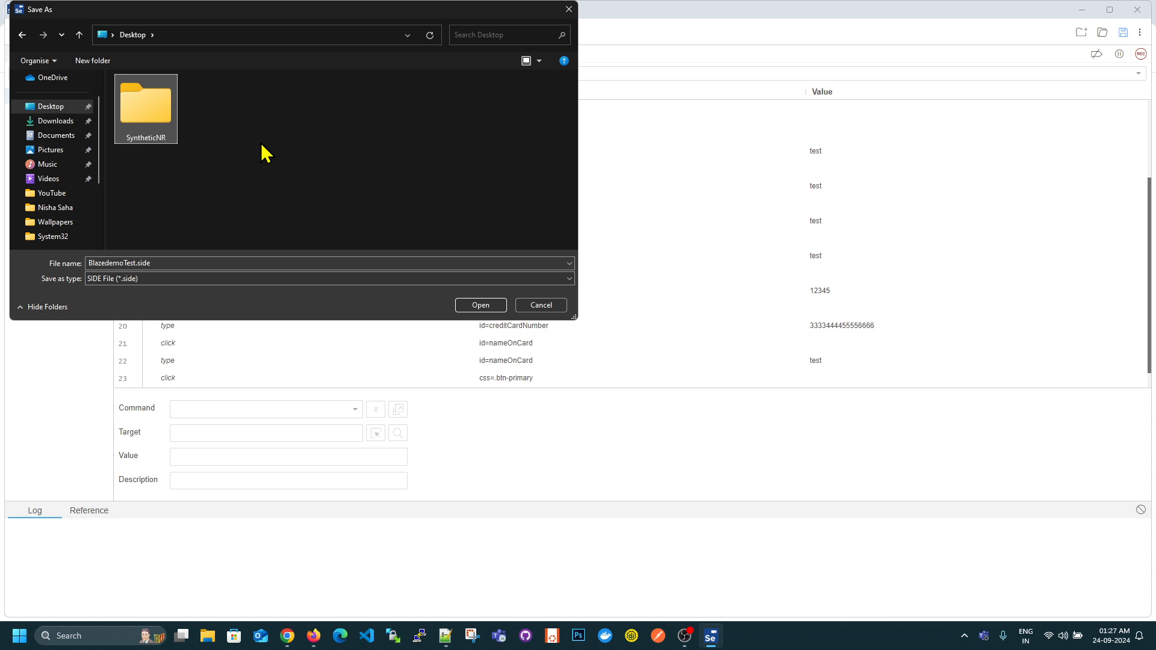
key(Return)
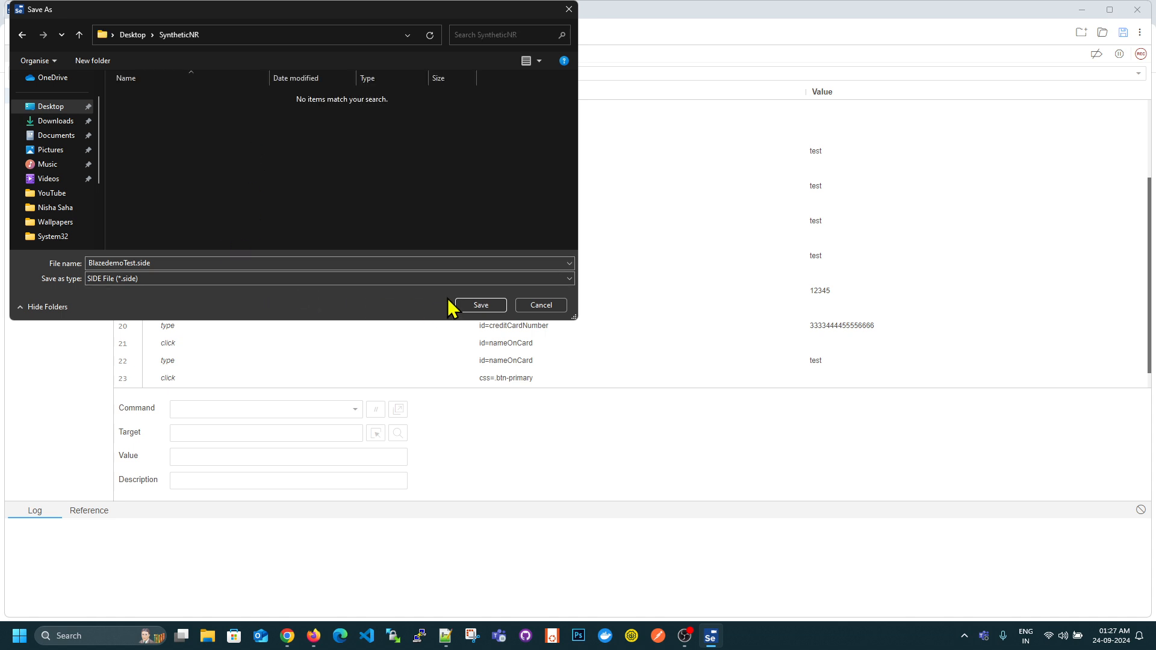
click(479, 306)
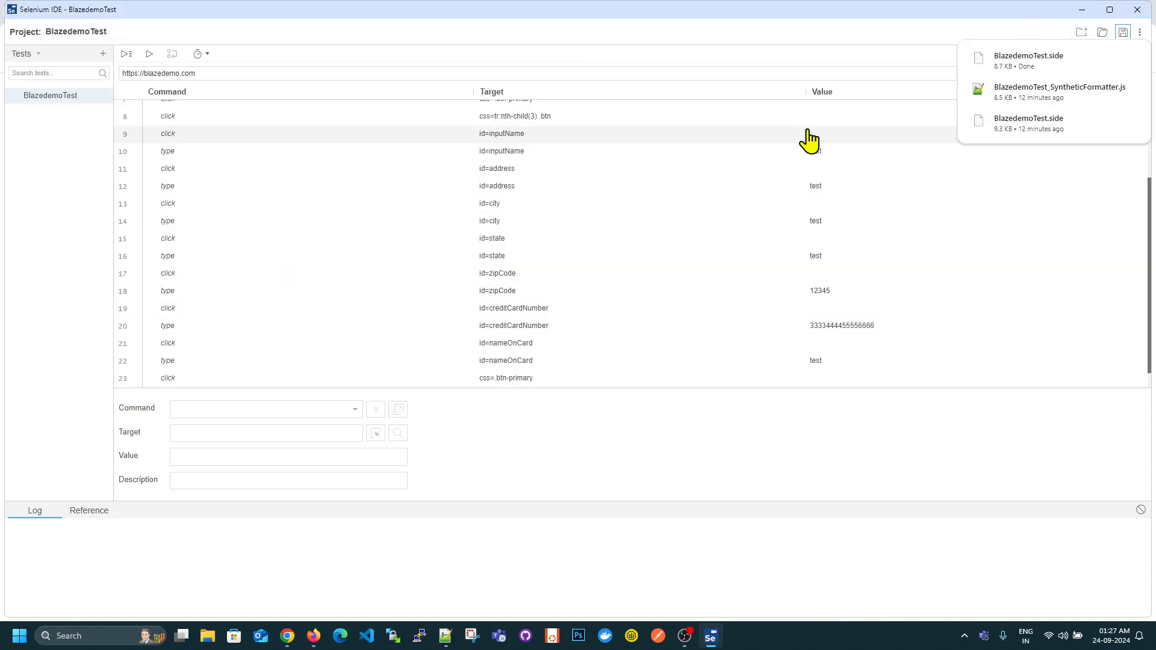
- Maximize Selenium IDE and export the BlazedemoTest test in the New Relic Synthetics language
click(1110, 9)
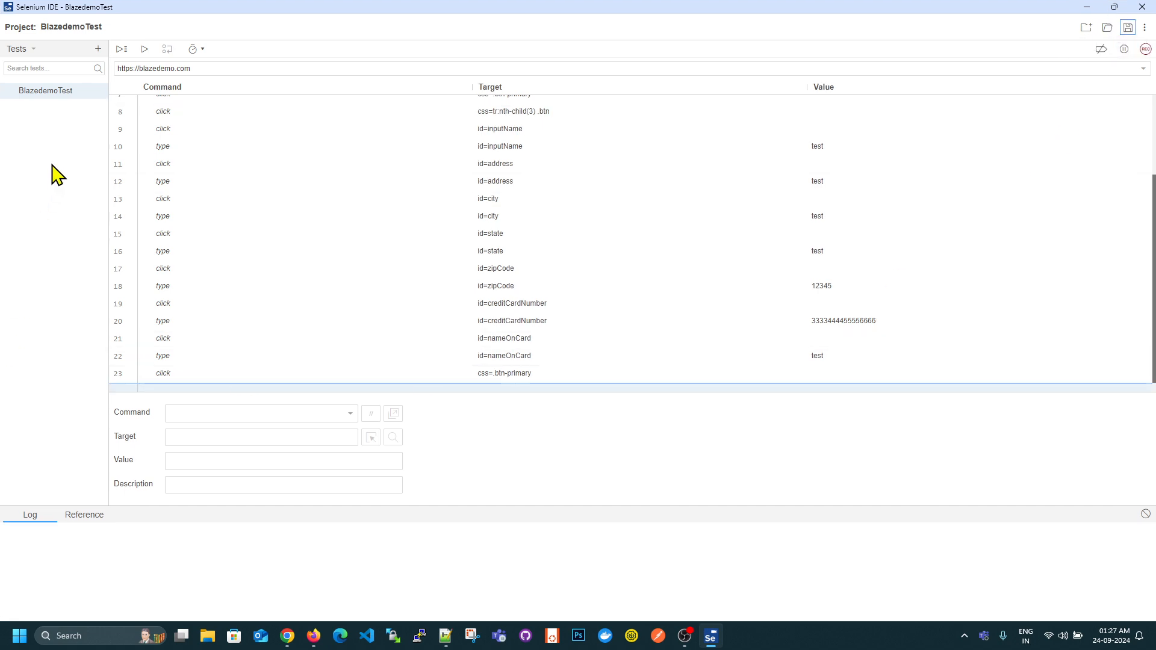
mouse_move(99, 96)
click(102, 92)
click(56, 188)
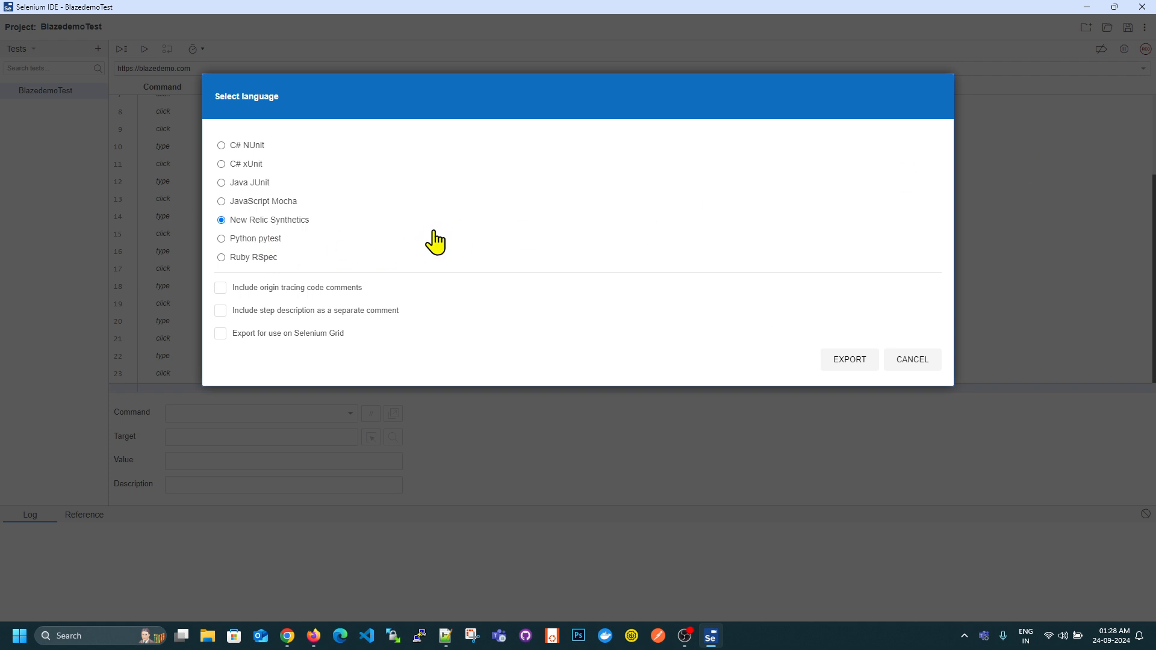
click(221, 220)
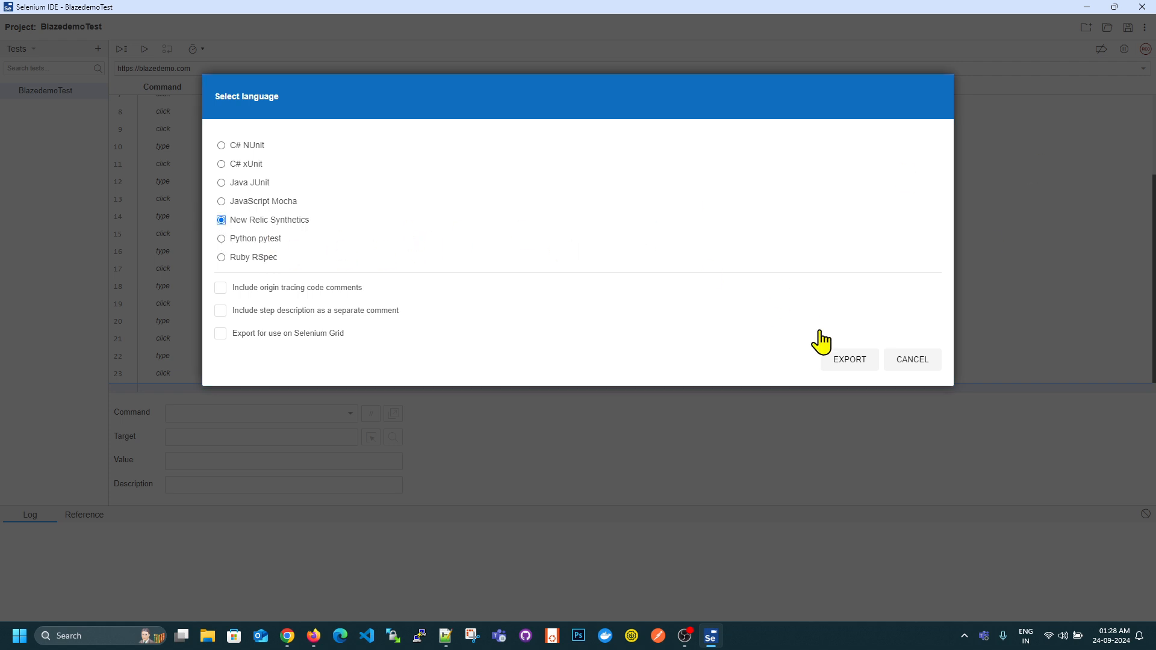
click(842, 361)
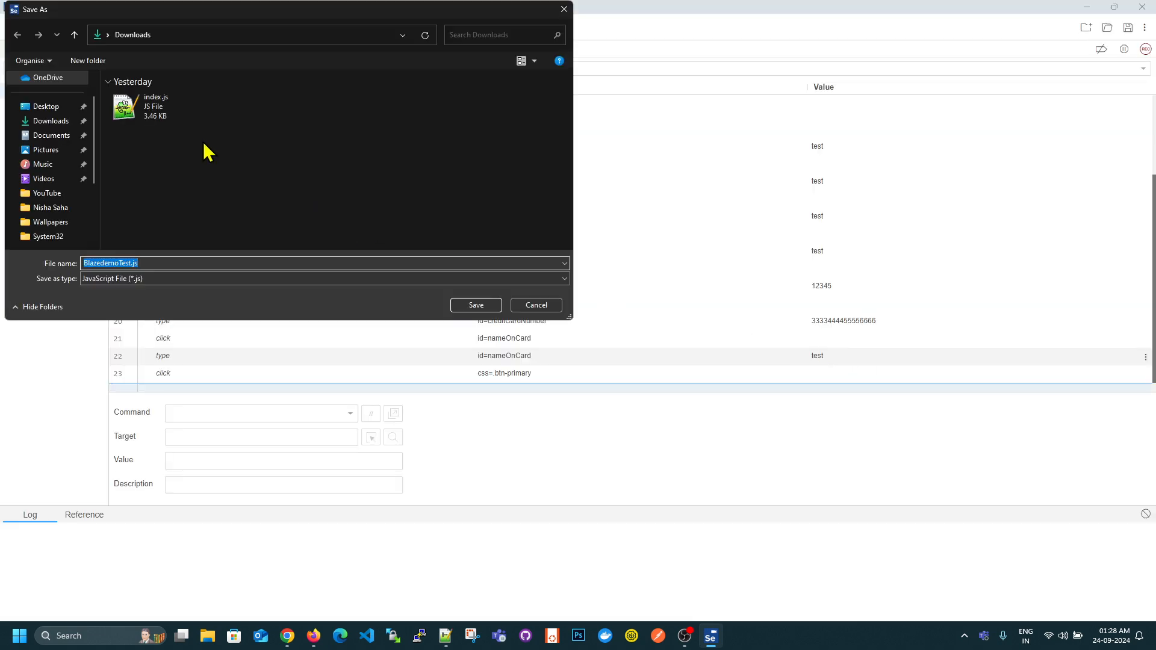
- Save the exported script as BlazedemoTest_Type1_SyntheticFormatter.js in the SyntheticNR folder on the Desktop
click(44, 107)
double_click(154, 128)
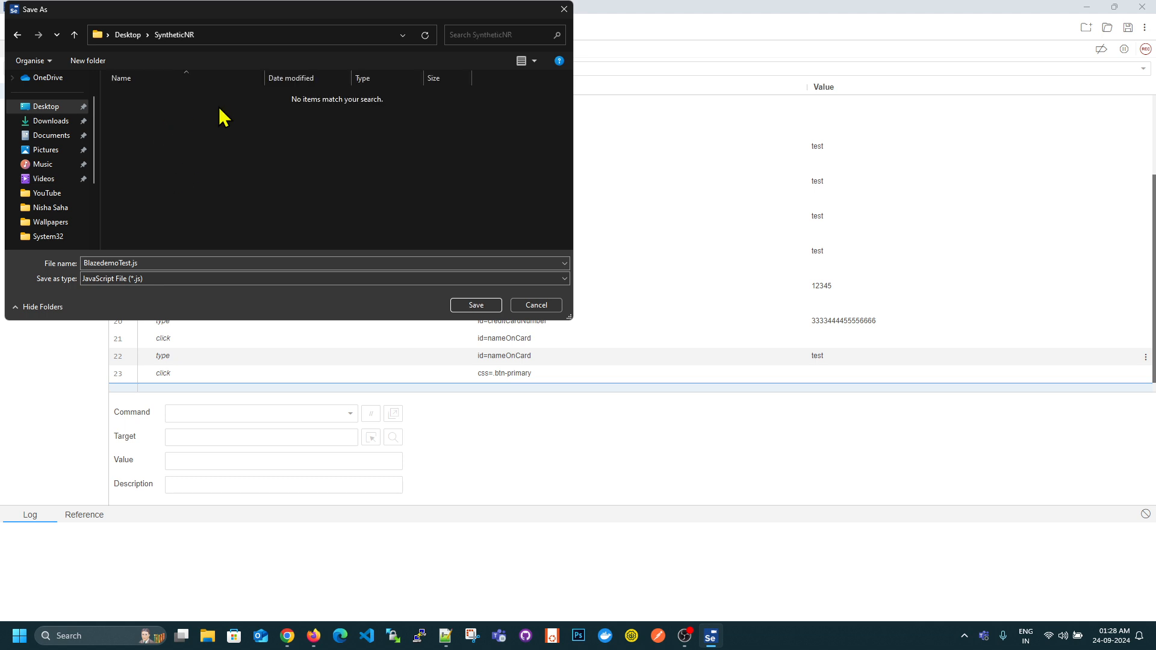
click(147, 263)
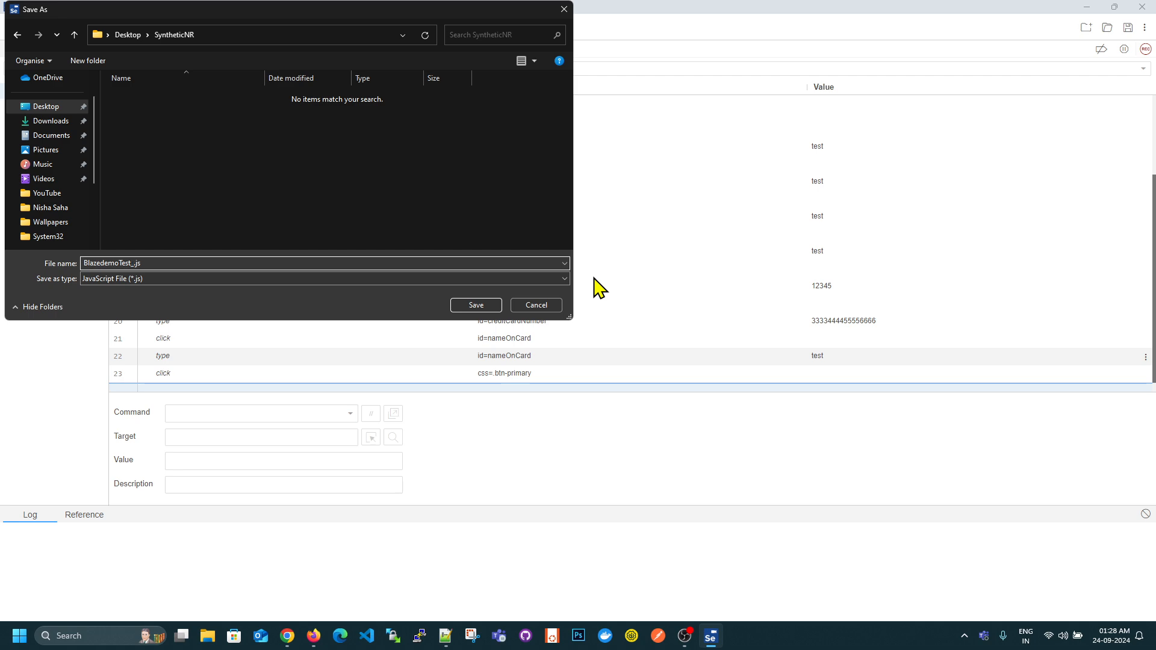
text(_Type1_SyntheticFormatter)
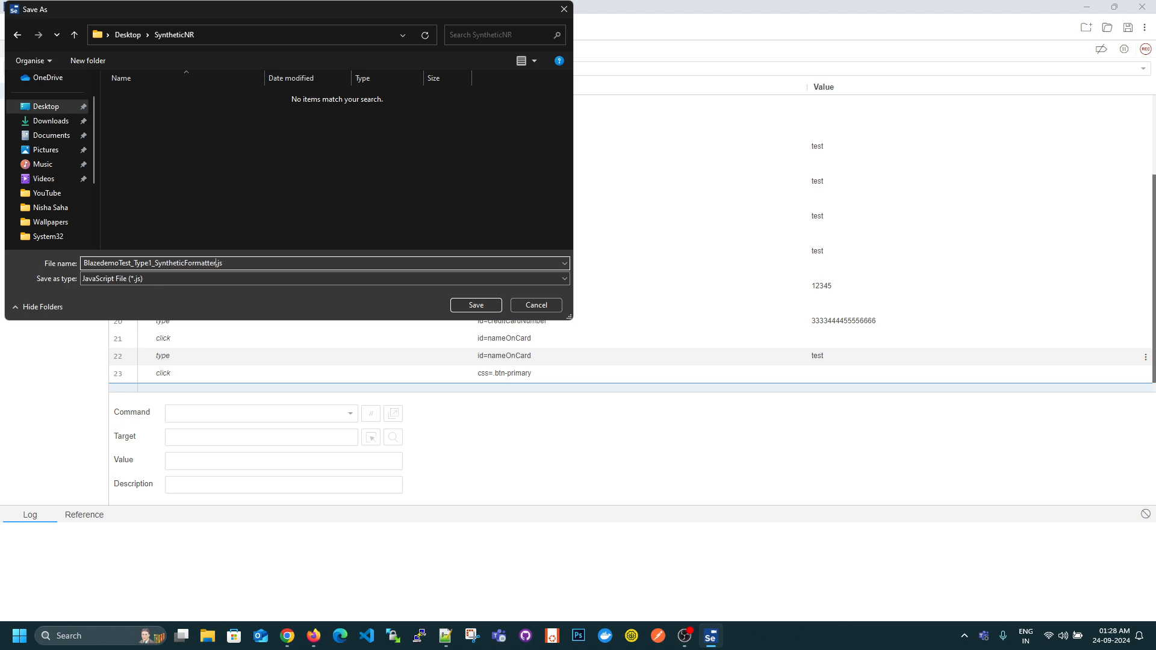
click(475, 307)
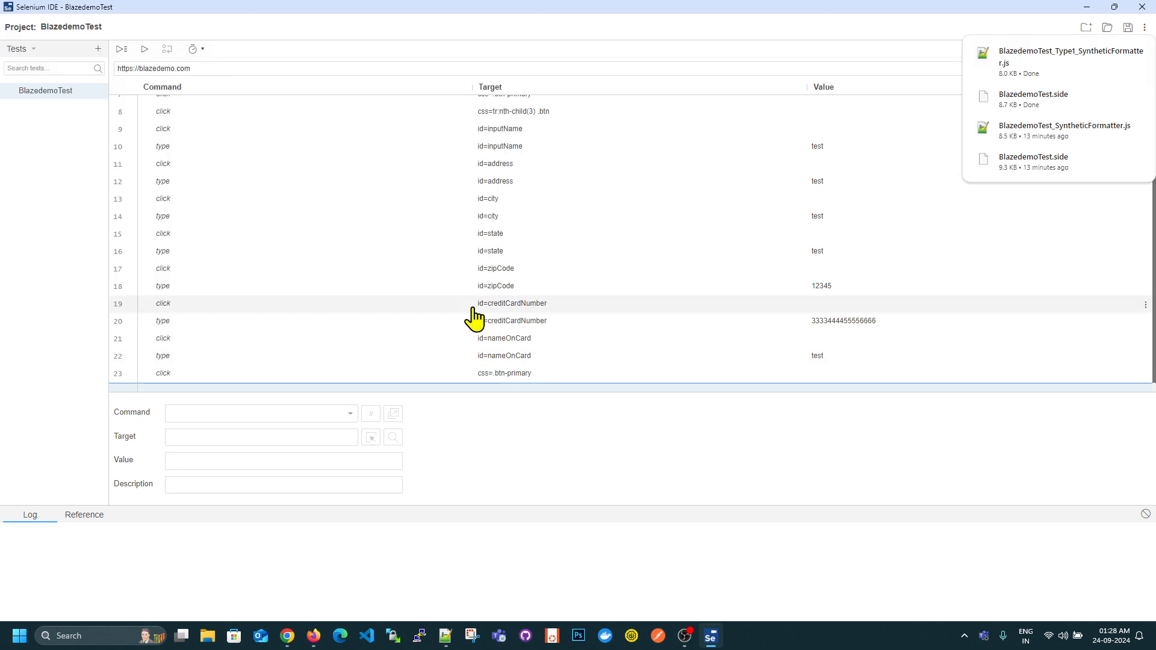
- Close the recorded BlazeDemo window and Selenium IDE, and open the SyntheticNR folder on the Desktop
click(1087, 8)
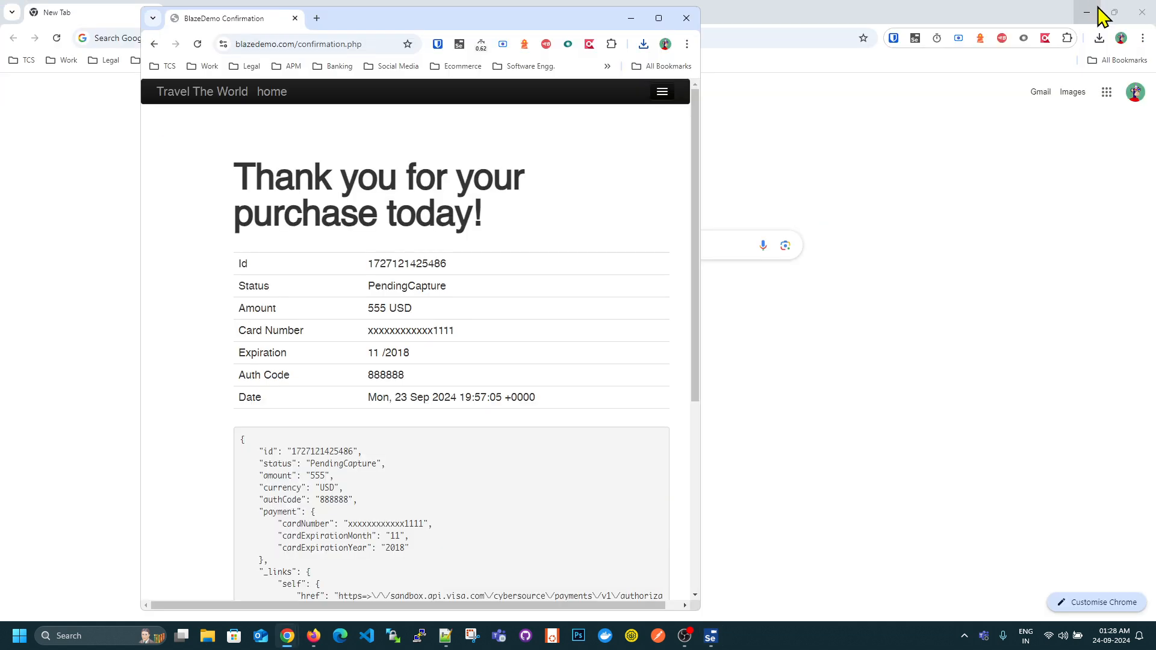
click(692, 24)
click(710, 633)
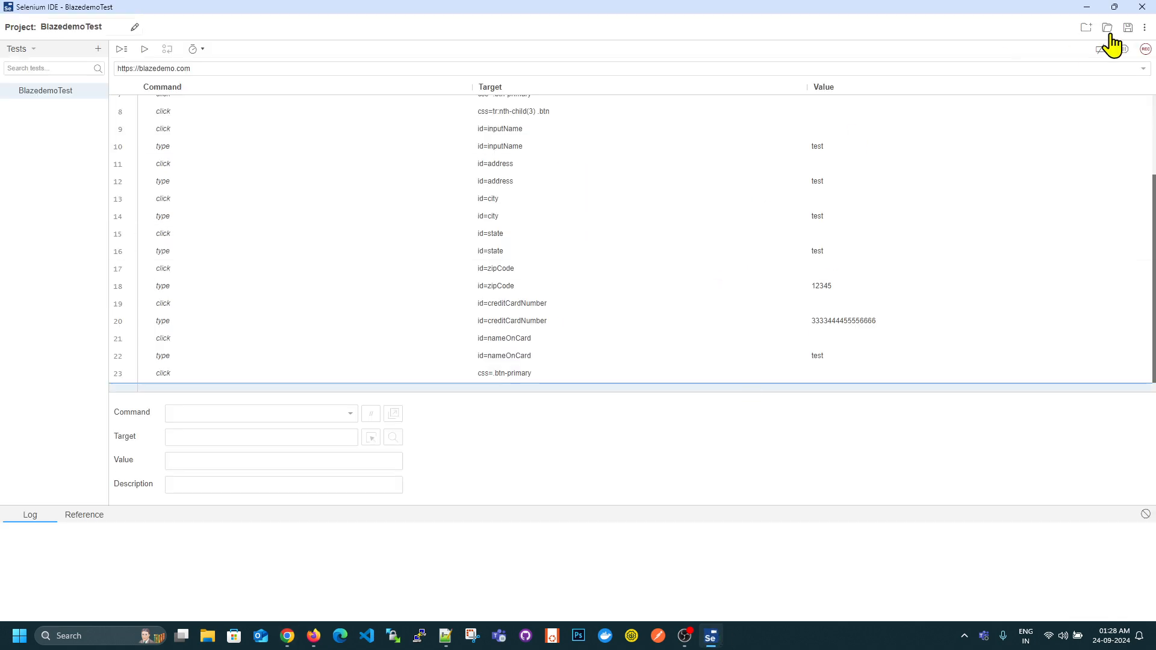
click(1142, 8)
click(1087, 8)
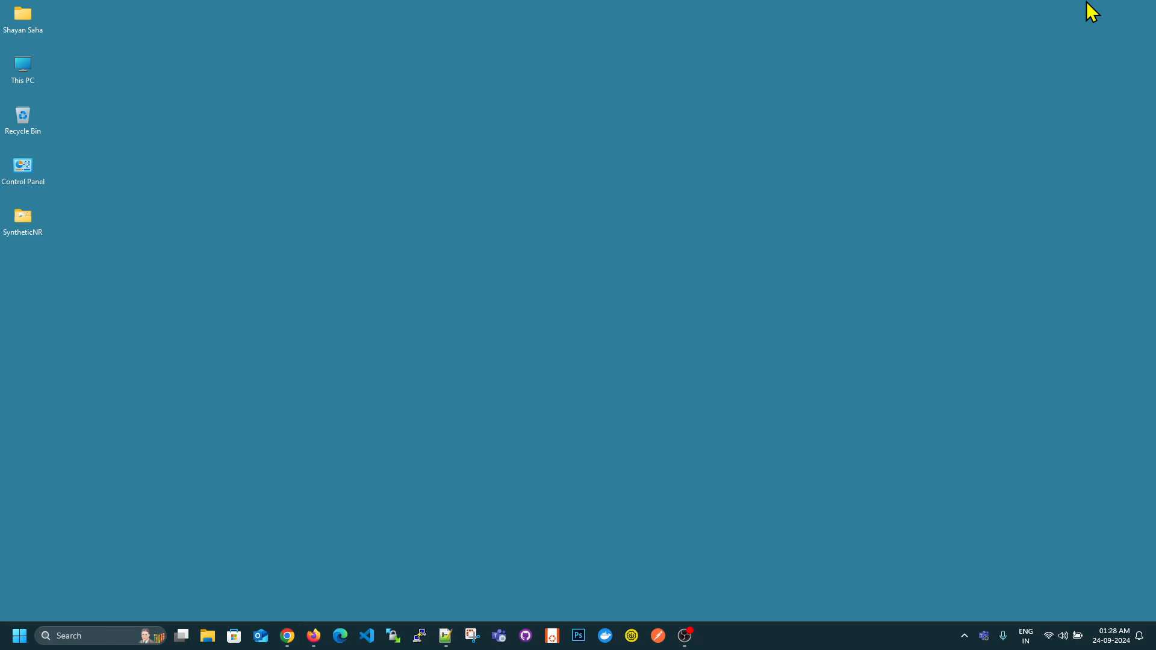
key(Return)
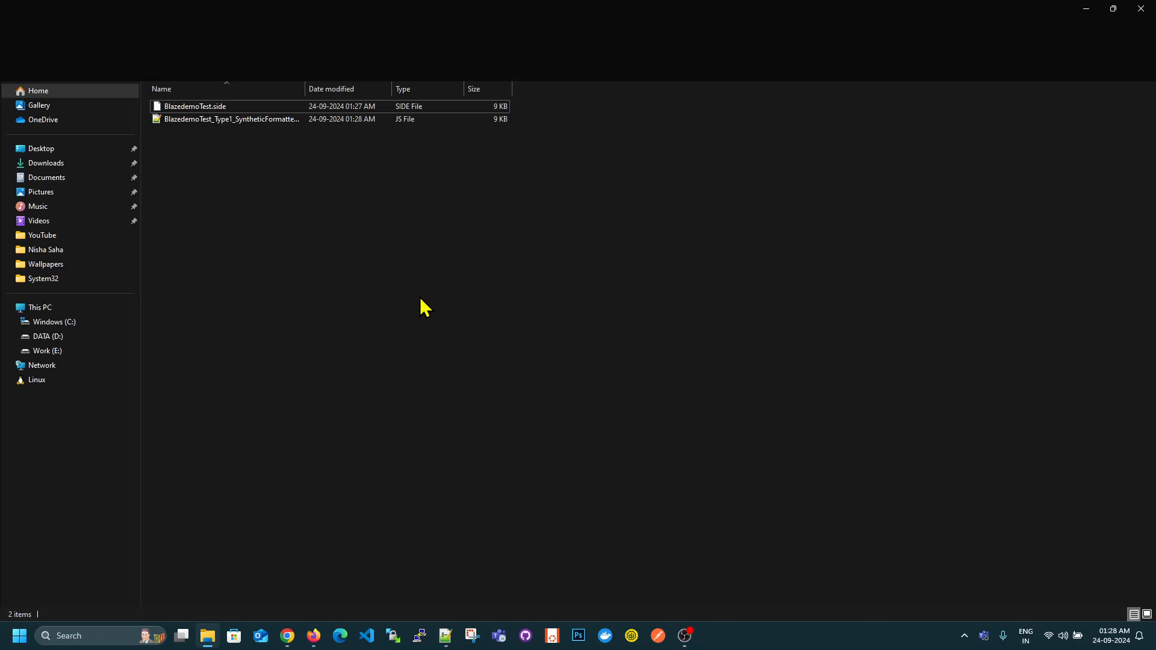
- Open BlazedemoTest_Type1_SyntheticFormatter.js in Notepad++, look through the exported code, and copy the entire script
double_click(223, 120)
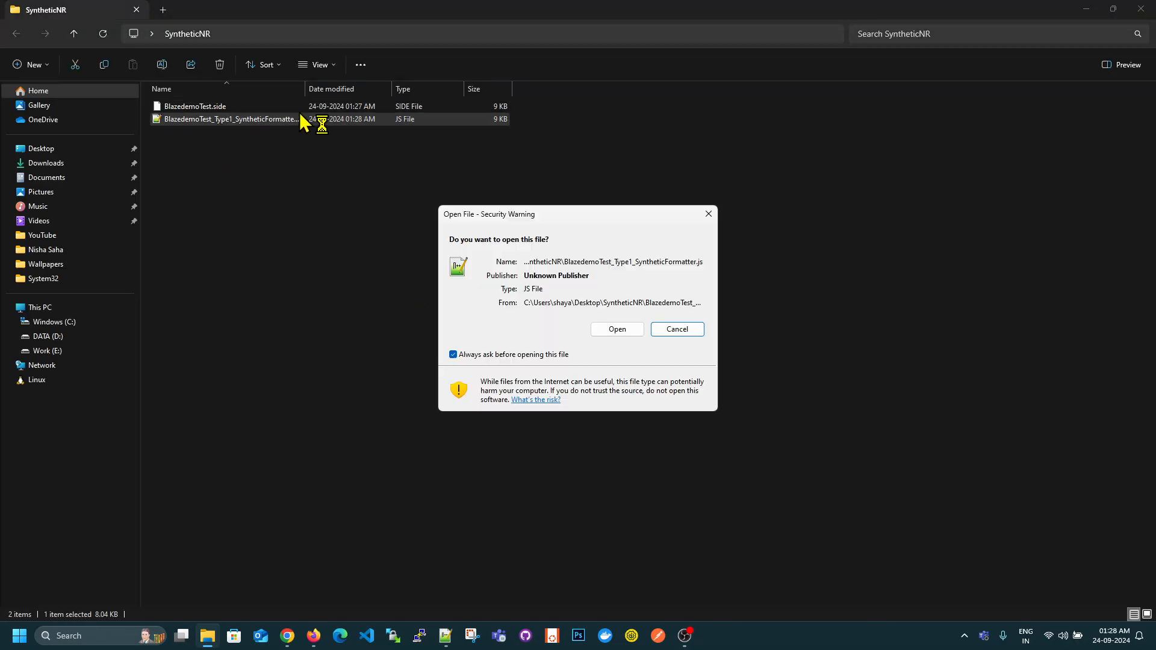
click(634, 332)
click(373, 217)
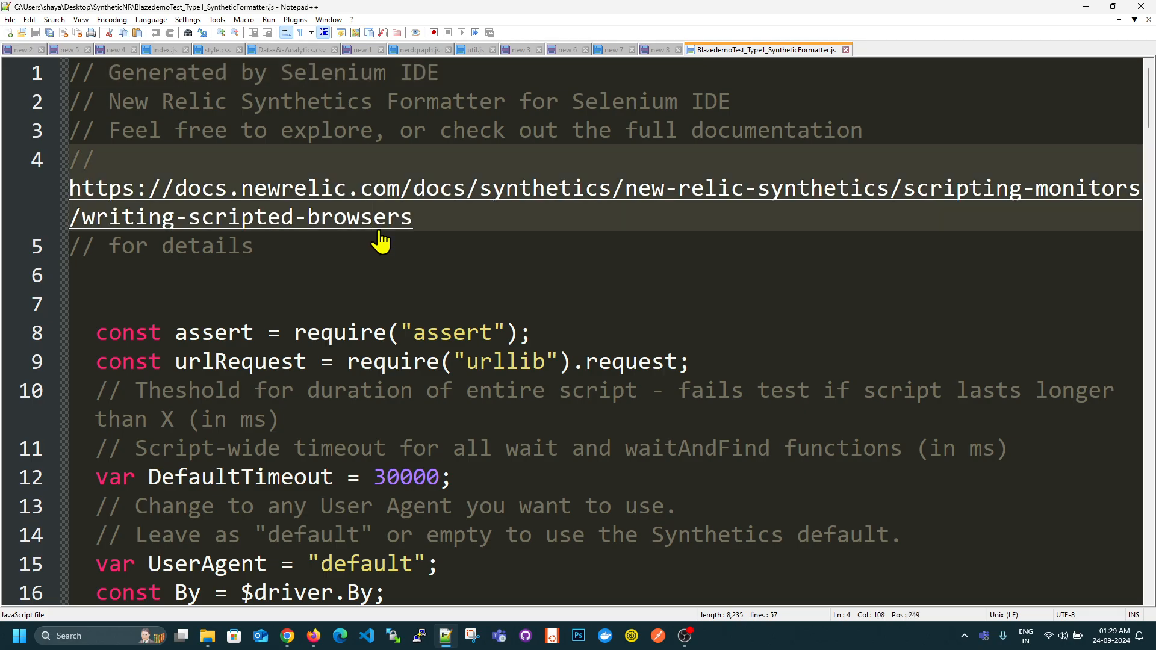
ctrl+scroll(662, 301, down, 5)
ctrl+scroll(663, 300, down, 2)
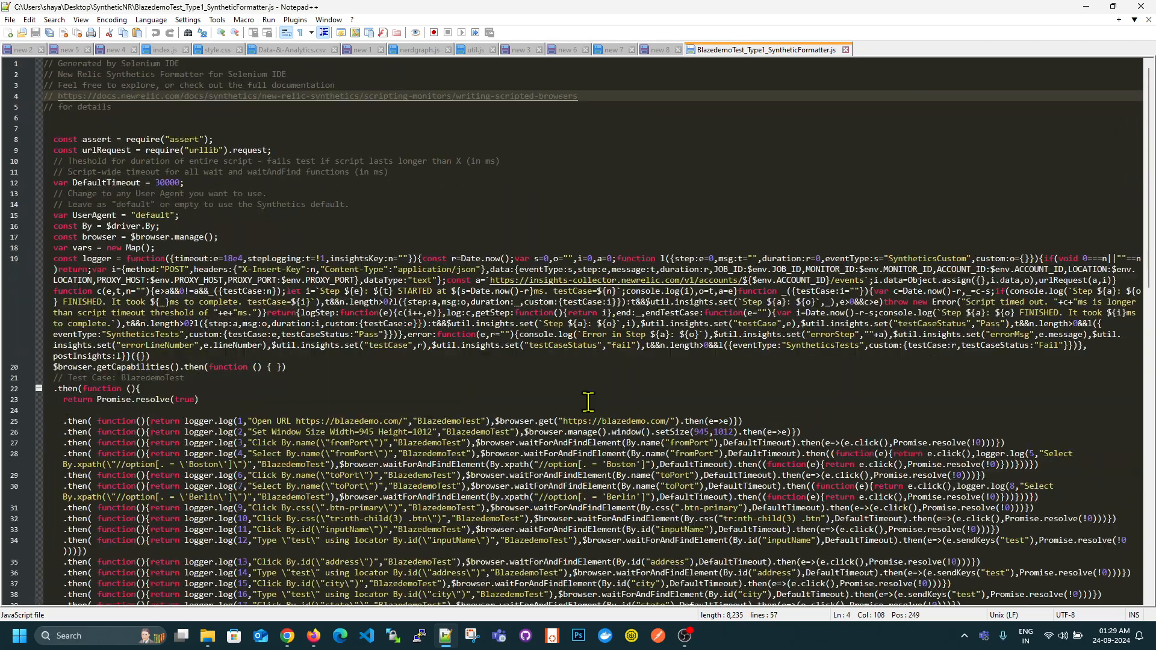
scroll(587, 337, down, 10)
scroll(328, 438, up, 7)
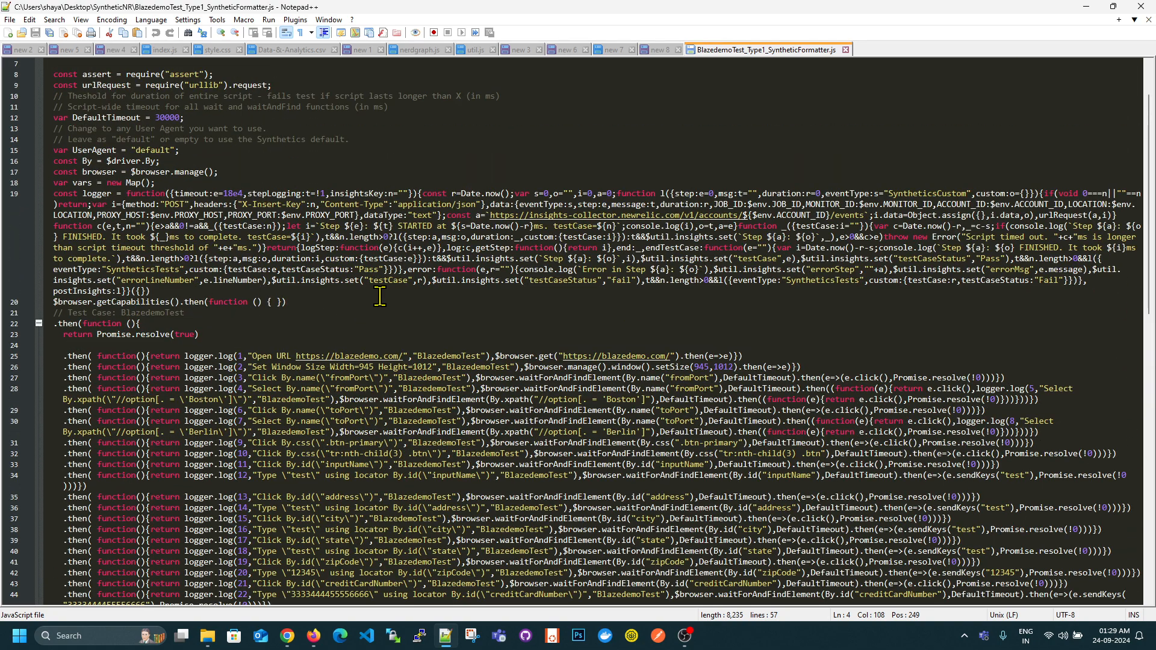
click(397, 323)
scroll(424, 340, up, 2)
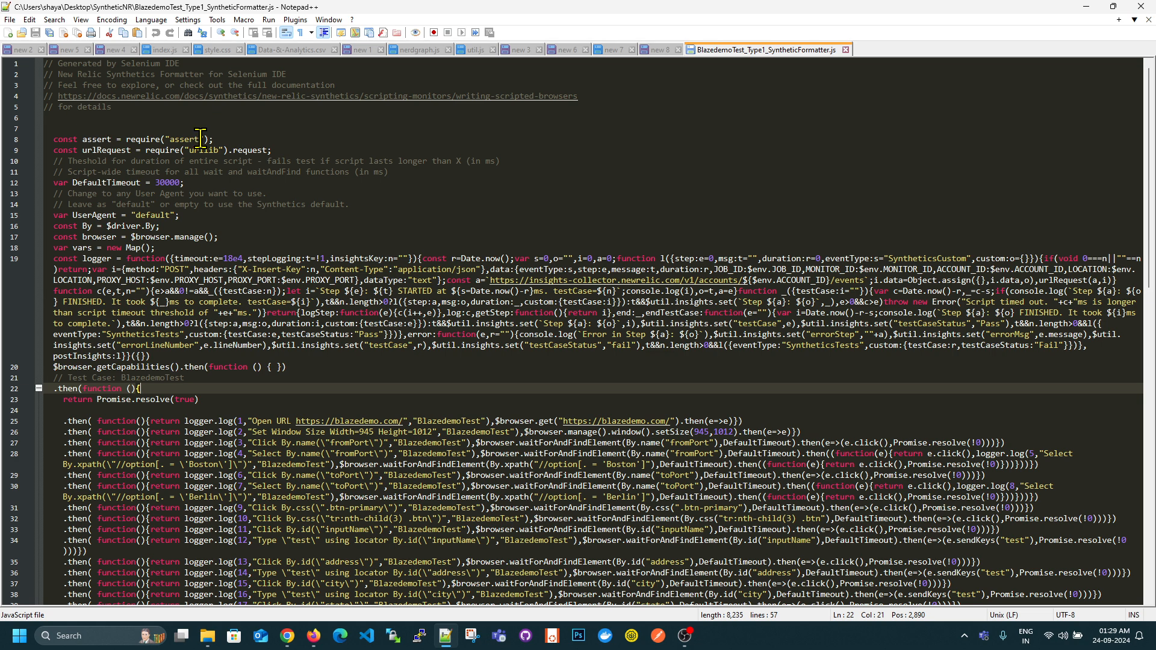
click(427, 403)
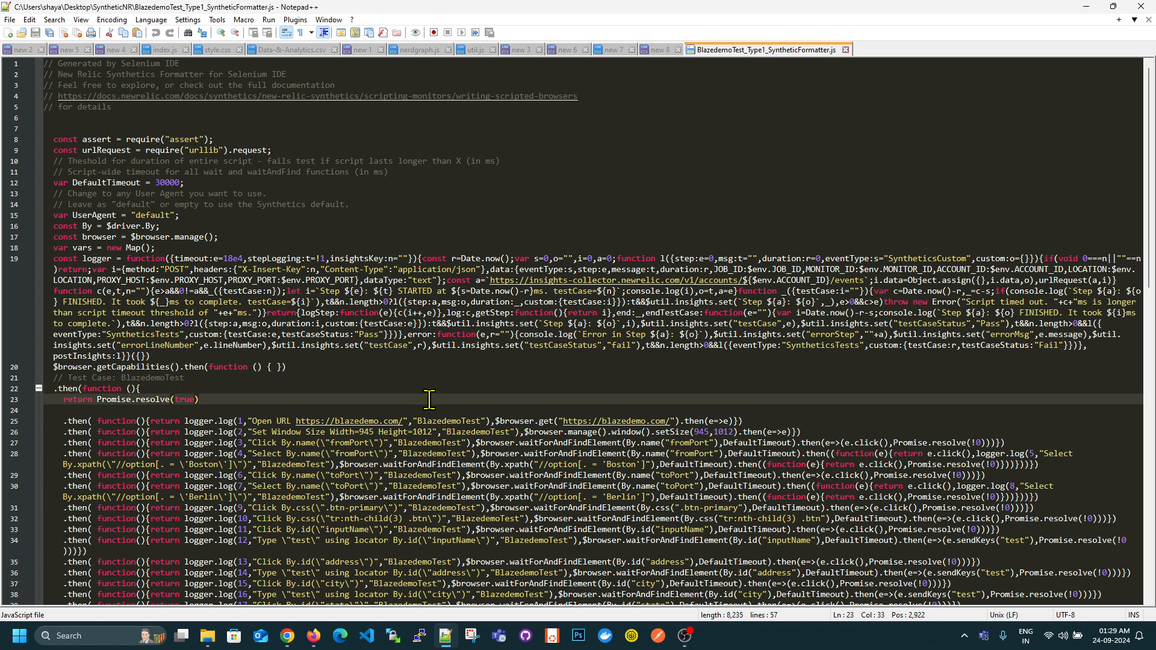
key(ctrl+a)
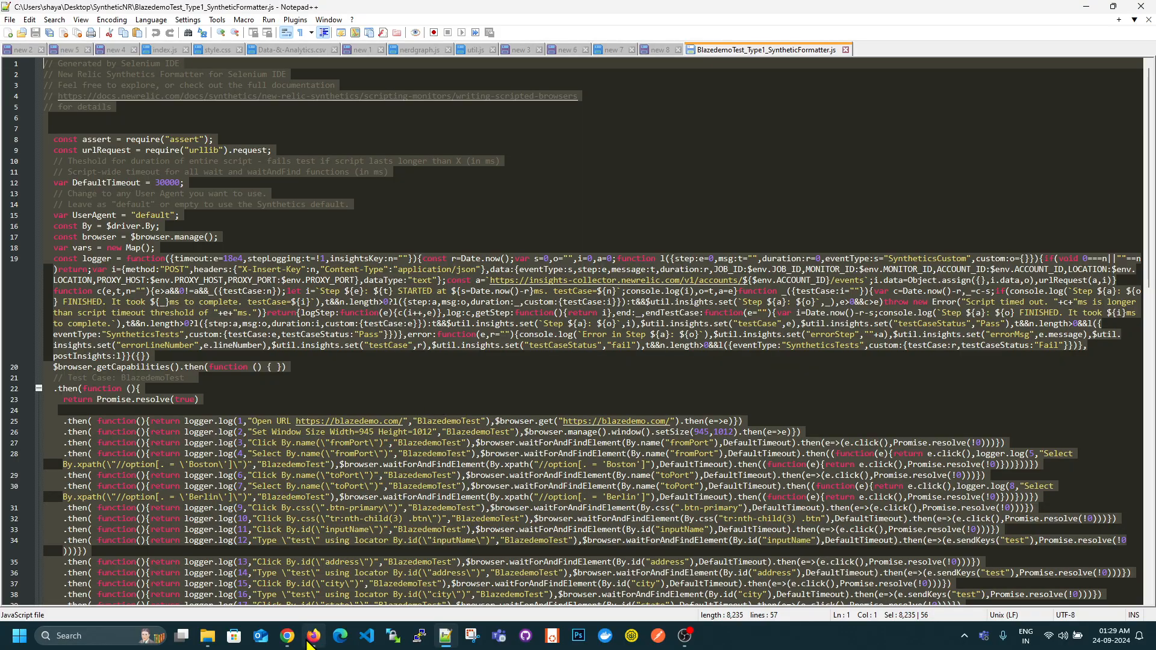
- Switch to New Relic in Firefox and configure a new scripted browser monitor named Test with a 6 hr period
click(310, 643)
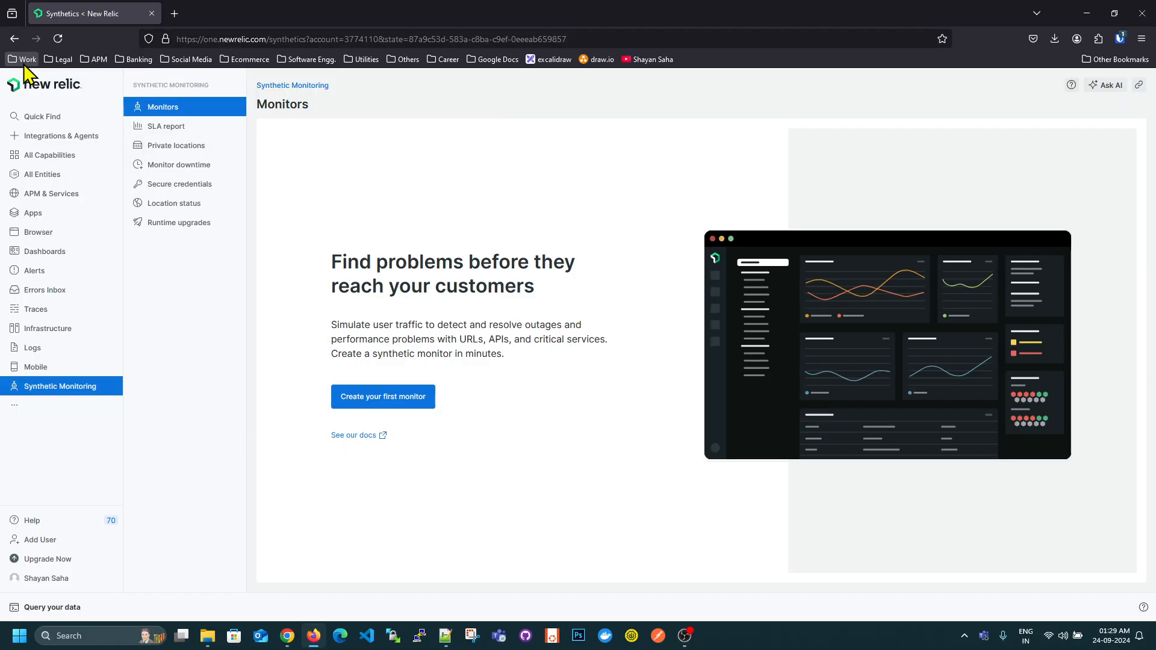
click(388, 403)
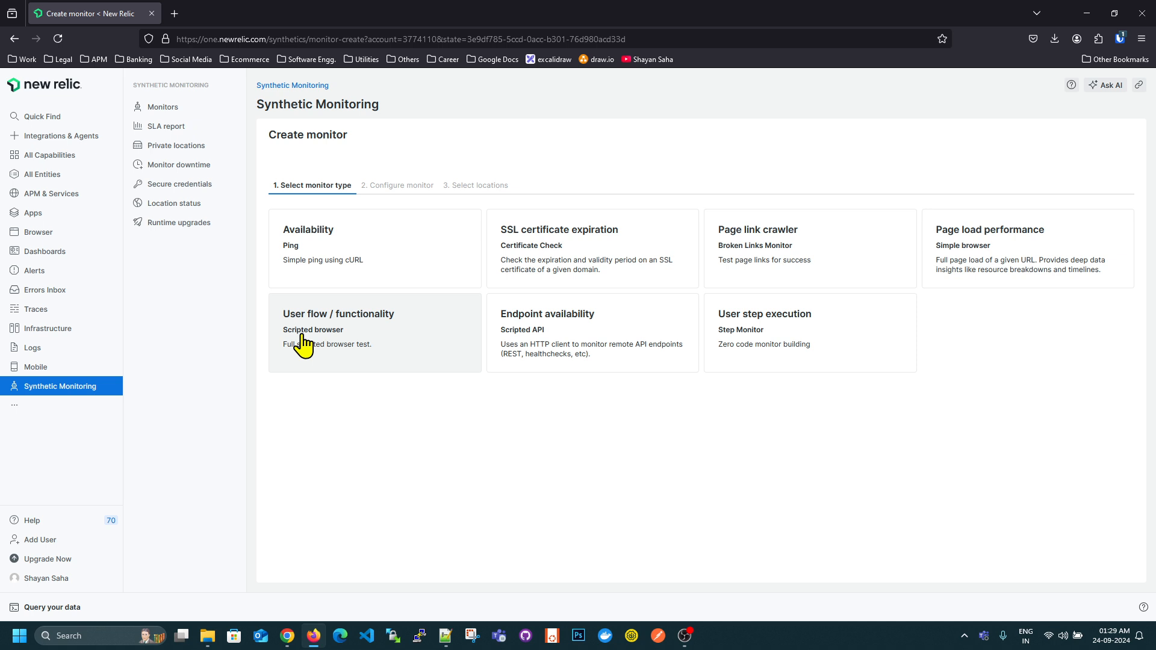
click(364, 353)
text(Test)
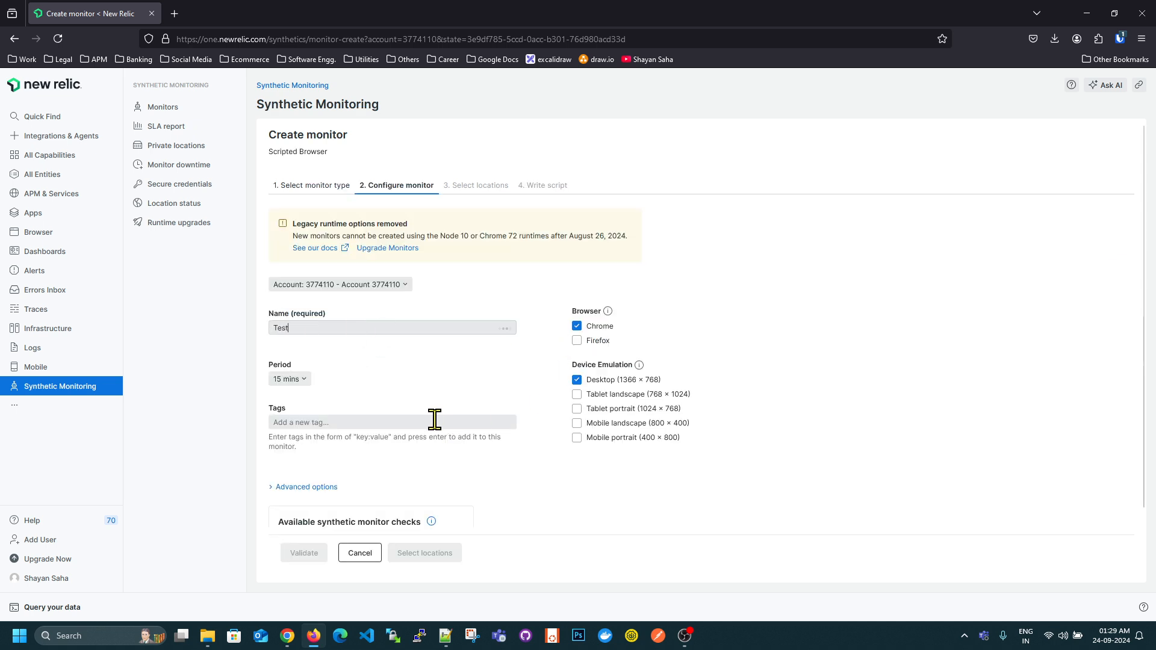
click(286, 379)
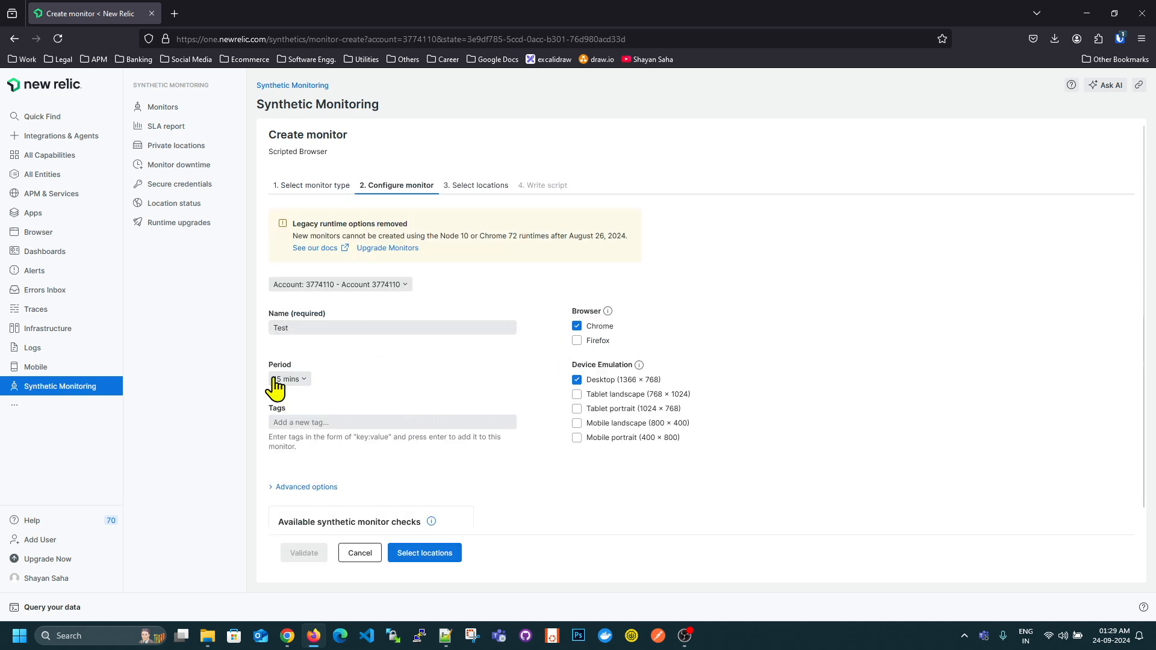
click(300, 492)
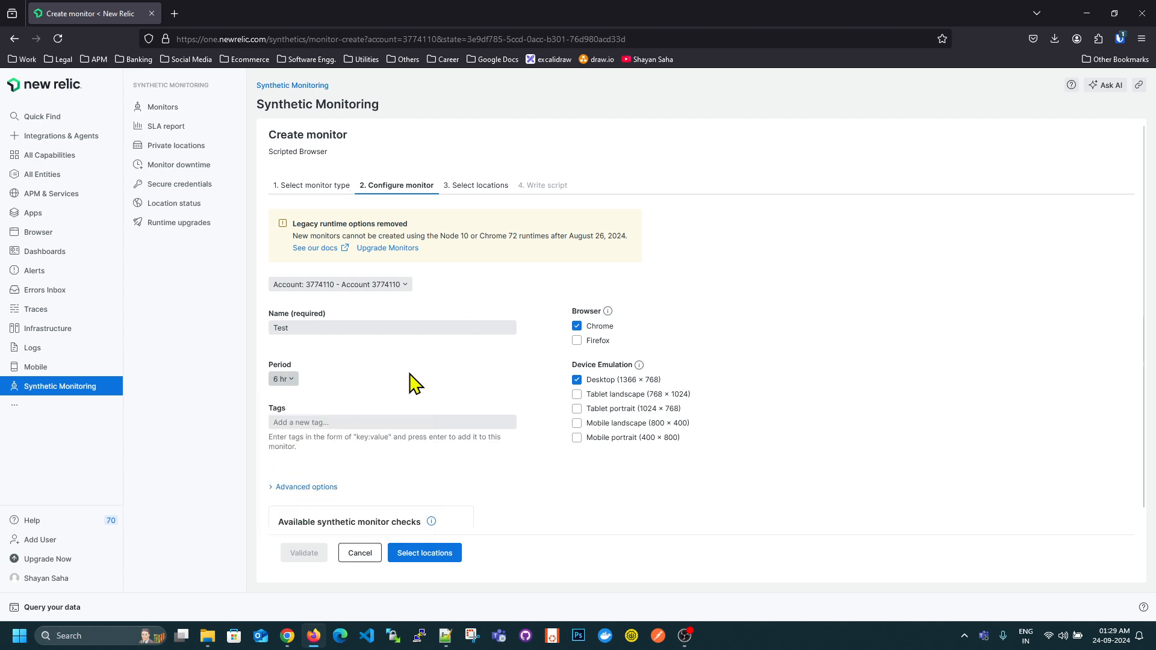
click(281, 380)
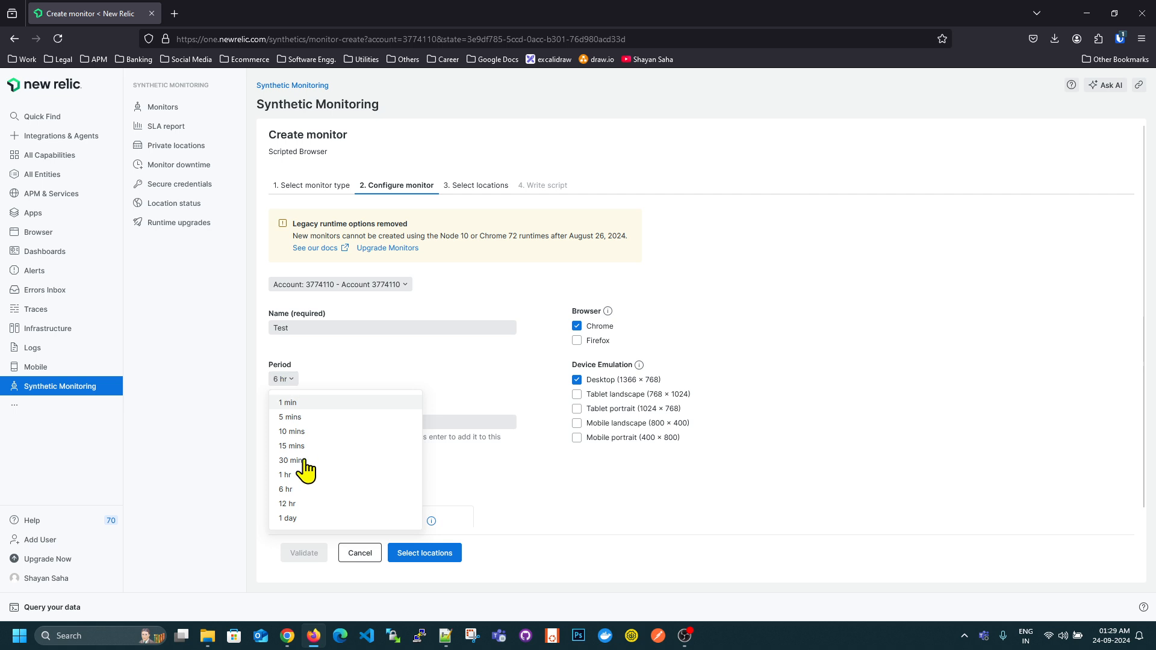
click(568, 460)
- Choose Columbus, OH, USA as the monitor's location and proceed to writing the script
click(407, 553)
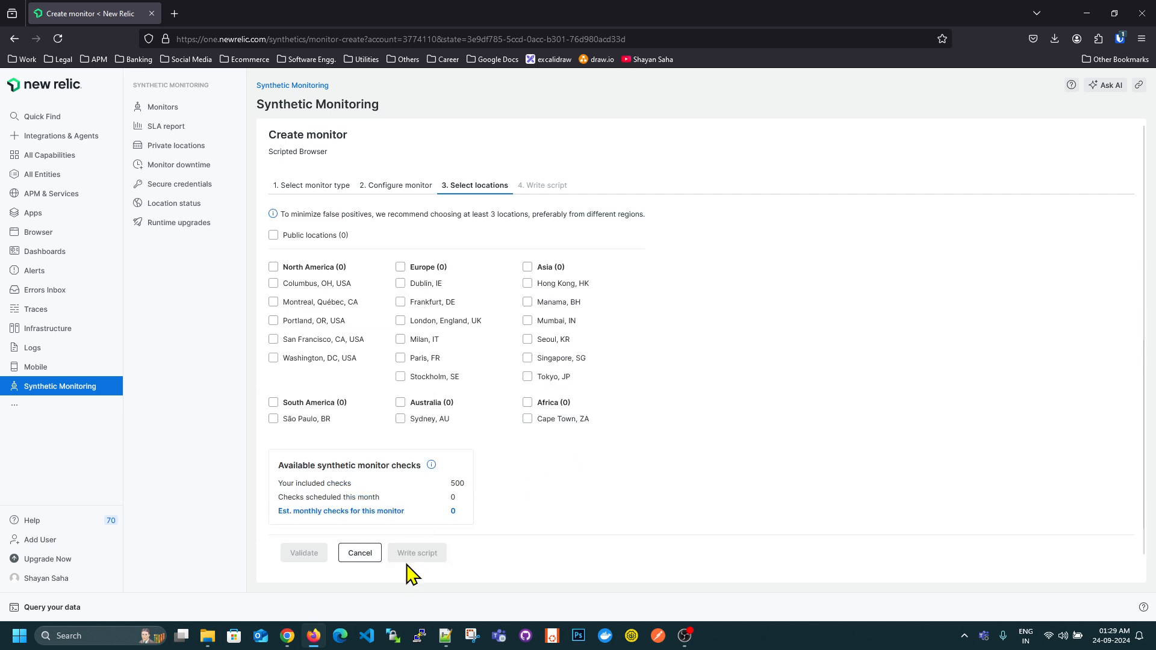
click(277, 285)
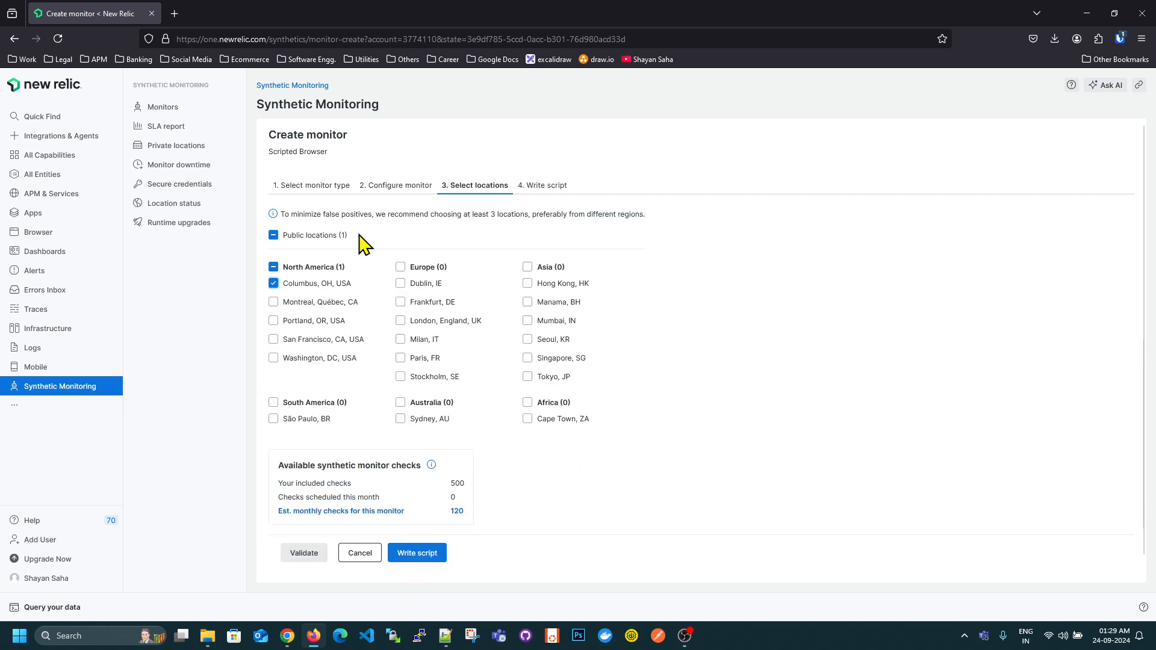
click(420, 562)
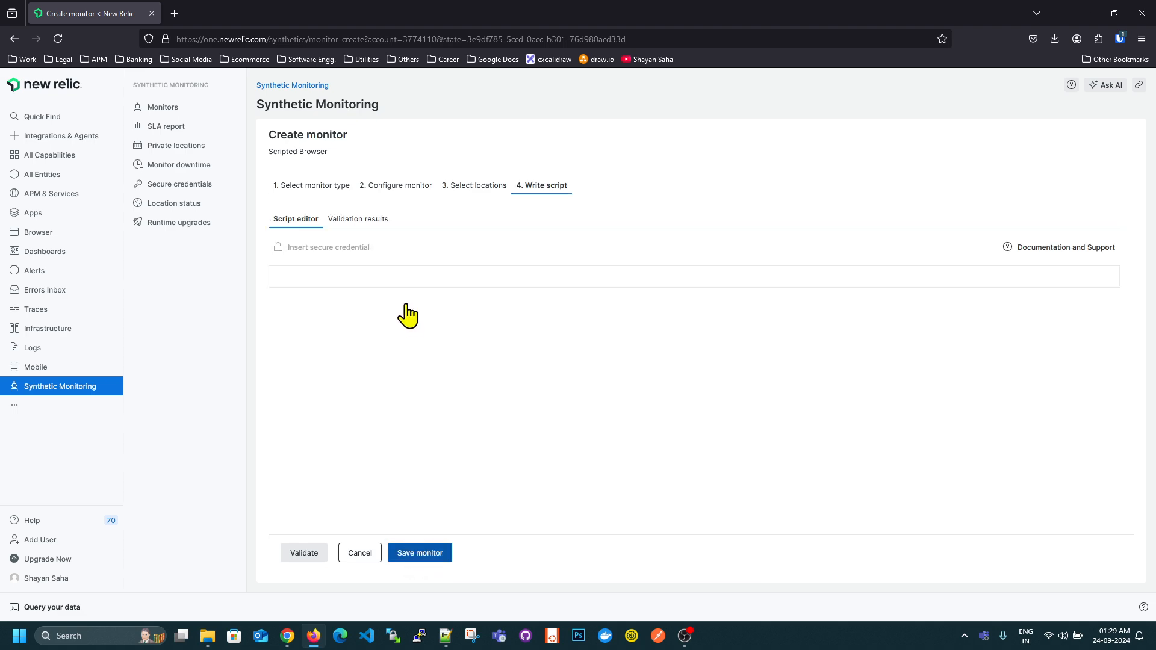
- Replace the monitor's sample script with the script copied from BlazedemoTest_Type1_SyntheticFormatter.js
click(428, 348)
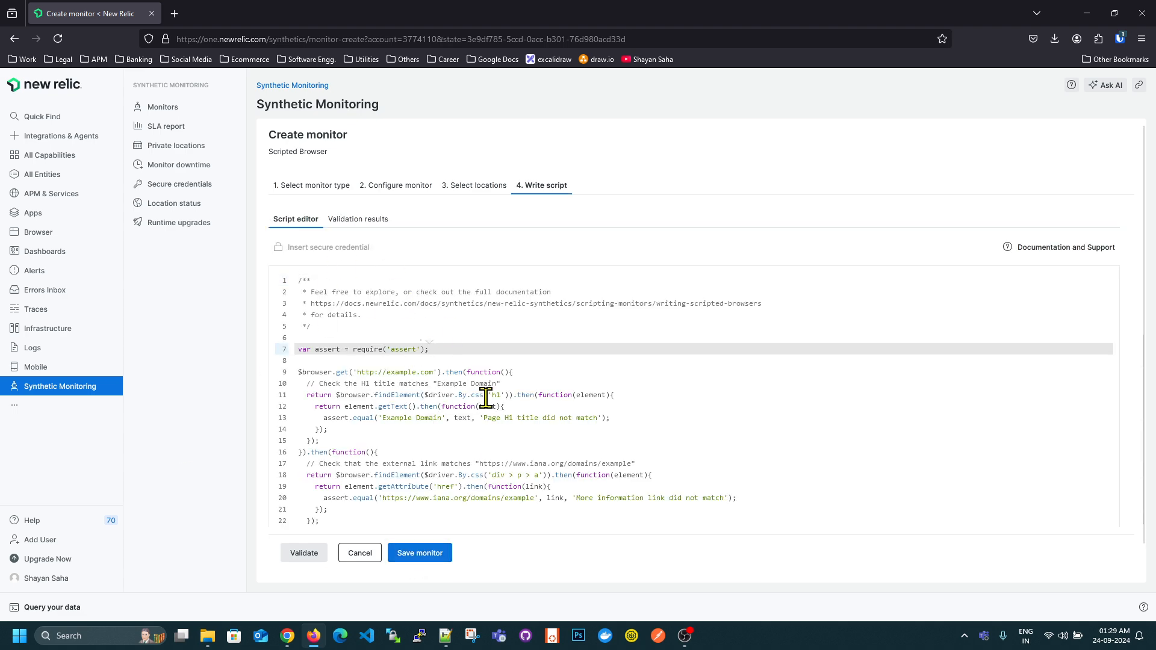
key(ctrl+a)
key(BackSpace)
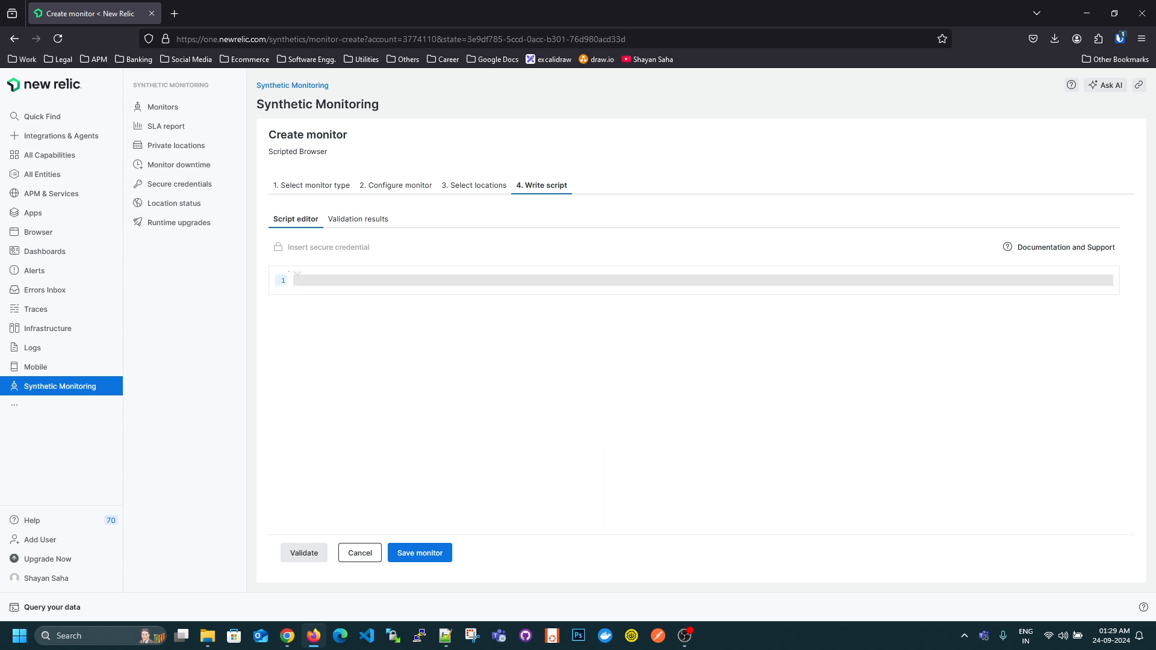
key(ctrl+v)
click(445, 636)
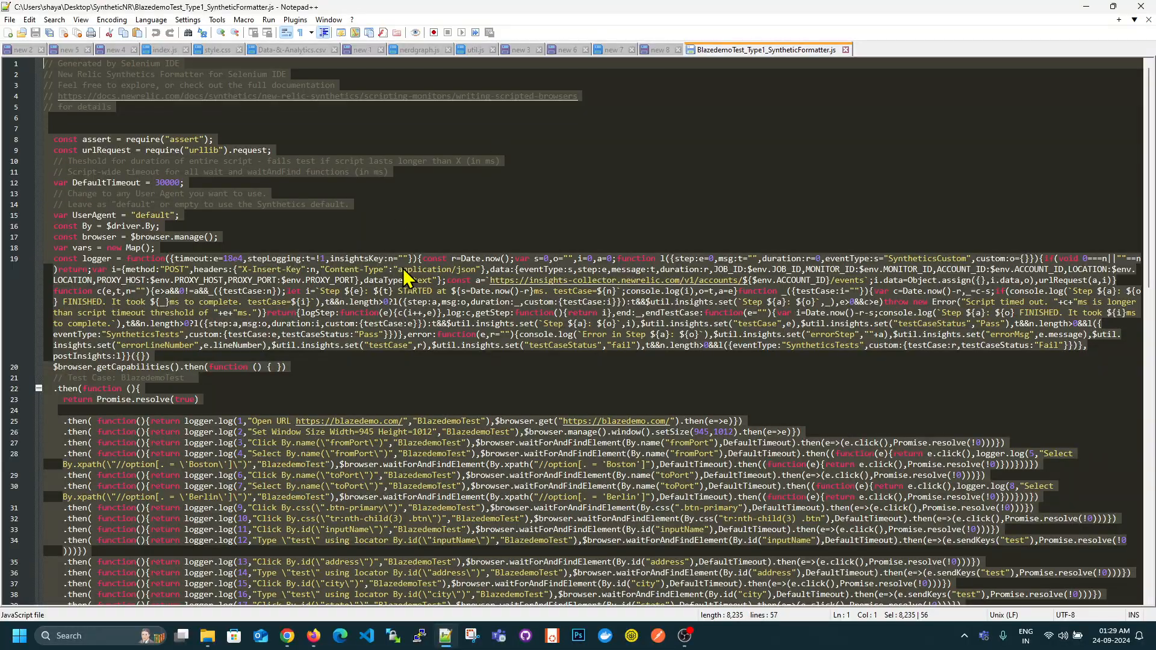
click(1086, 7)
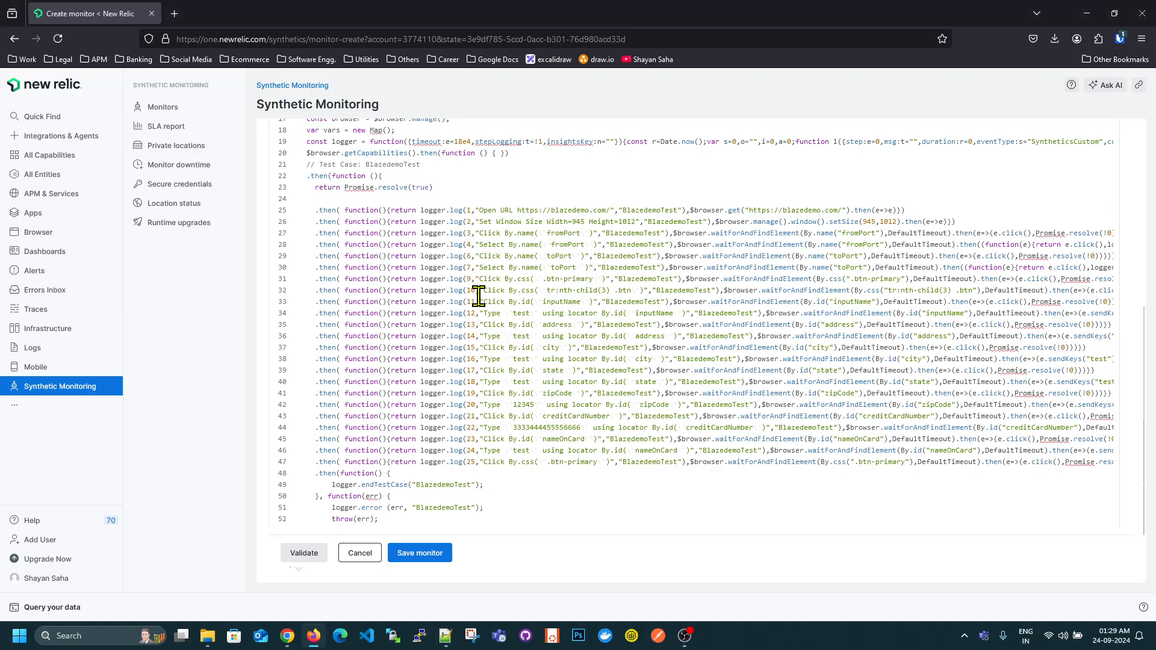
- Validate the monitor script and review the result, screenshot and waterfall in the validation results
click(297, 560)
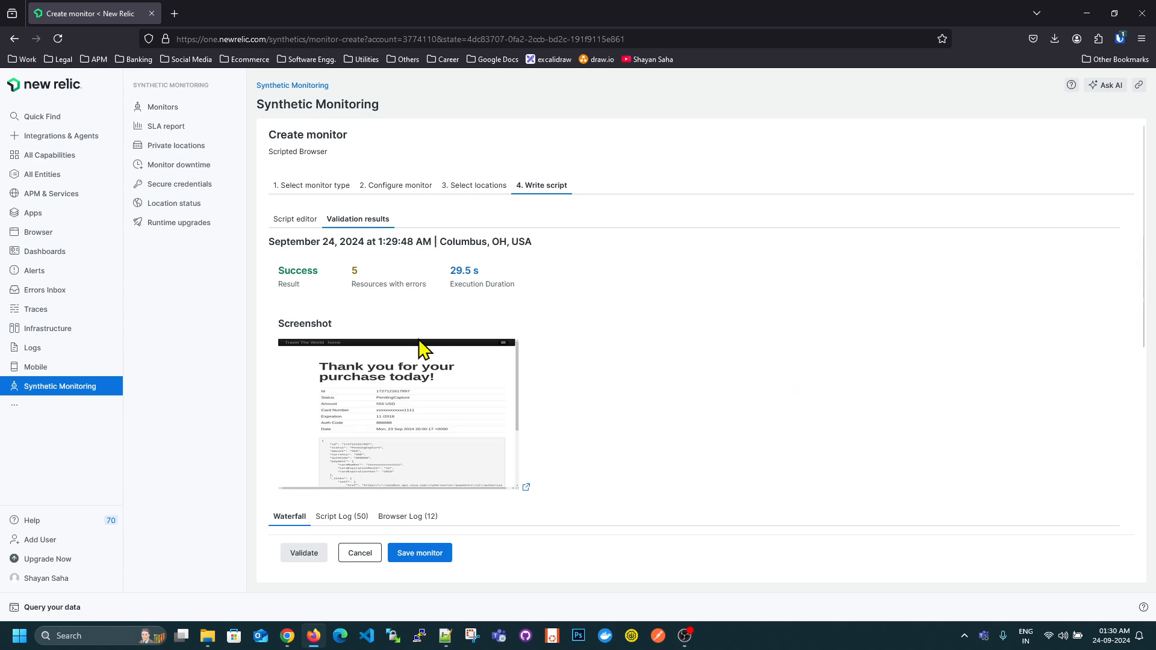
double_click(279, 270)
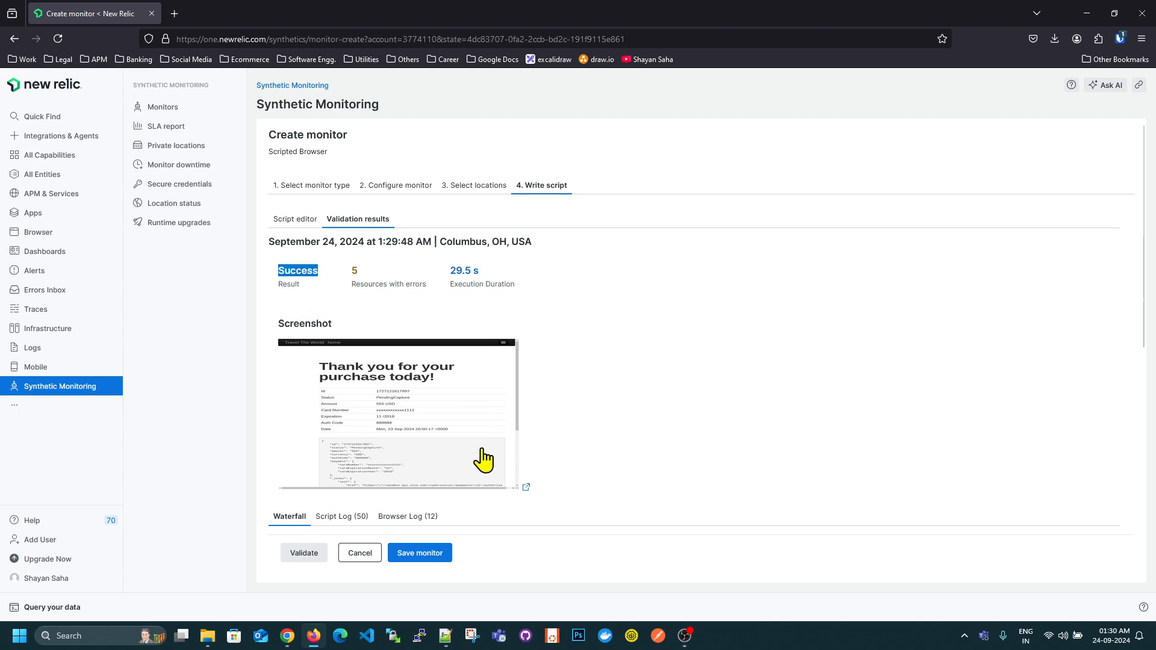
scroll(478, 459, down, 2)
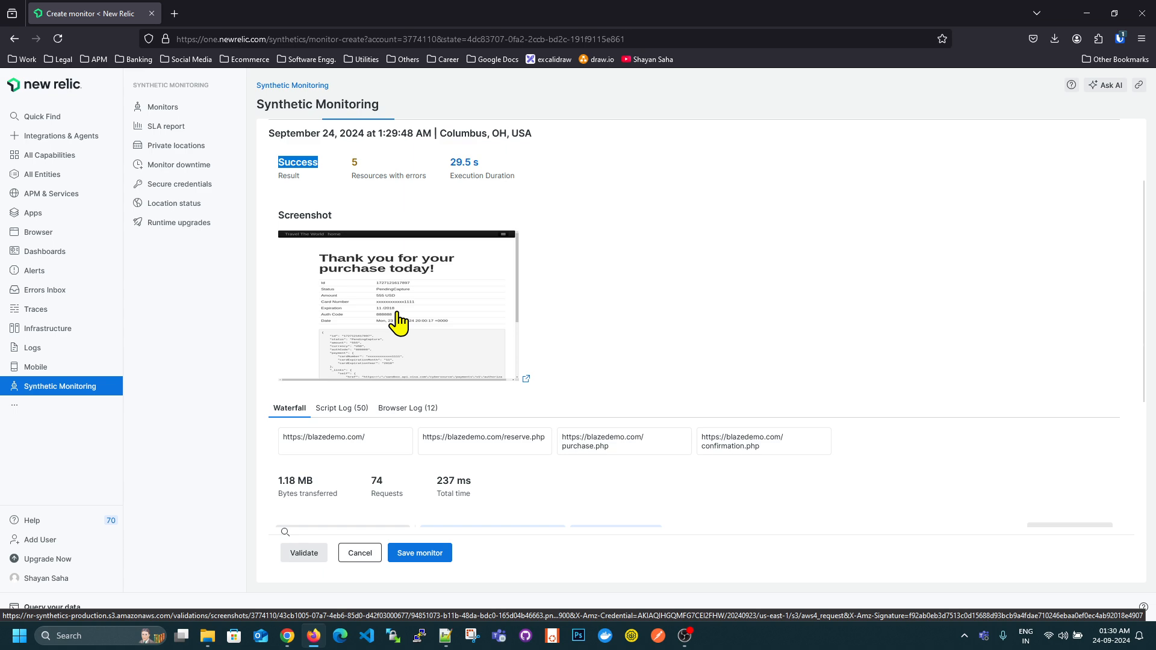
scroll(426, 309, up, 2)
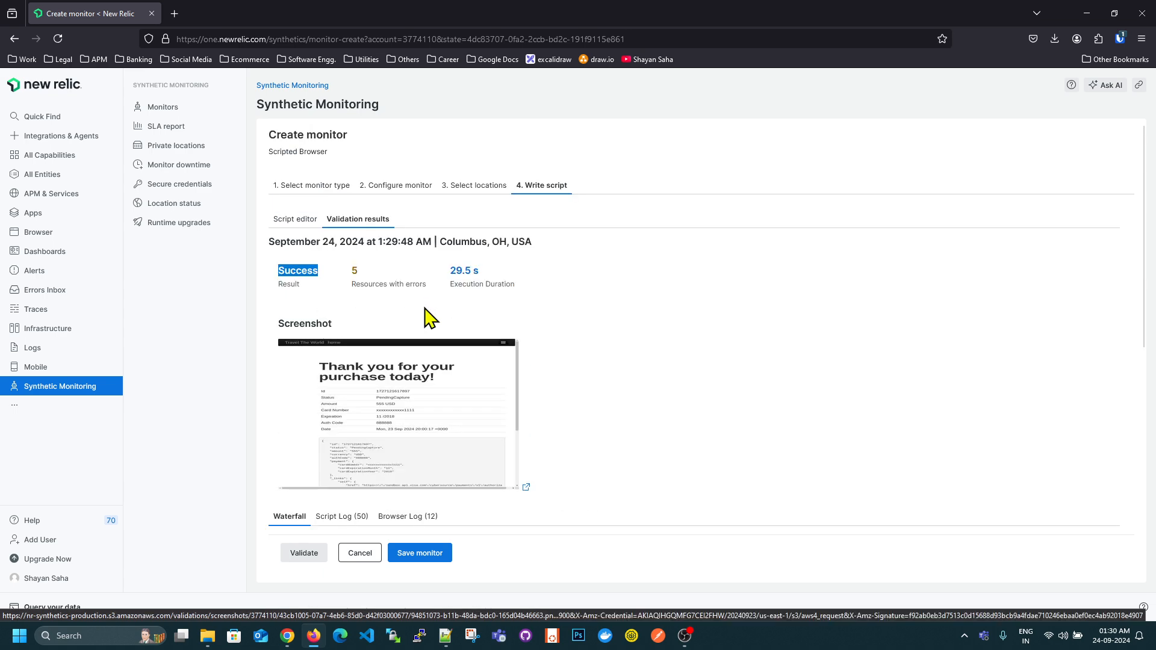
- Return to the monitor's script editor and clear the entire script
click(296, 220)
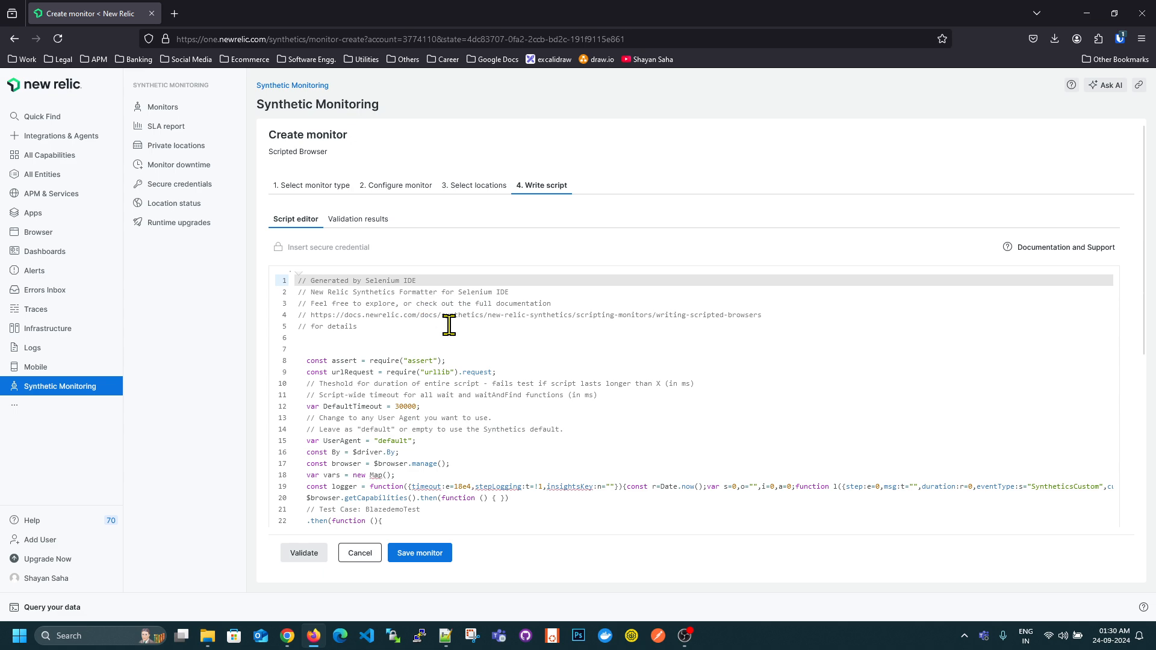
click(538, 326)
click(538, 345)
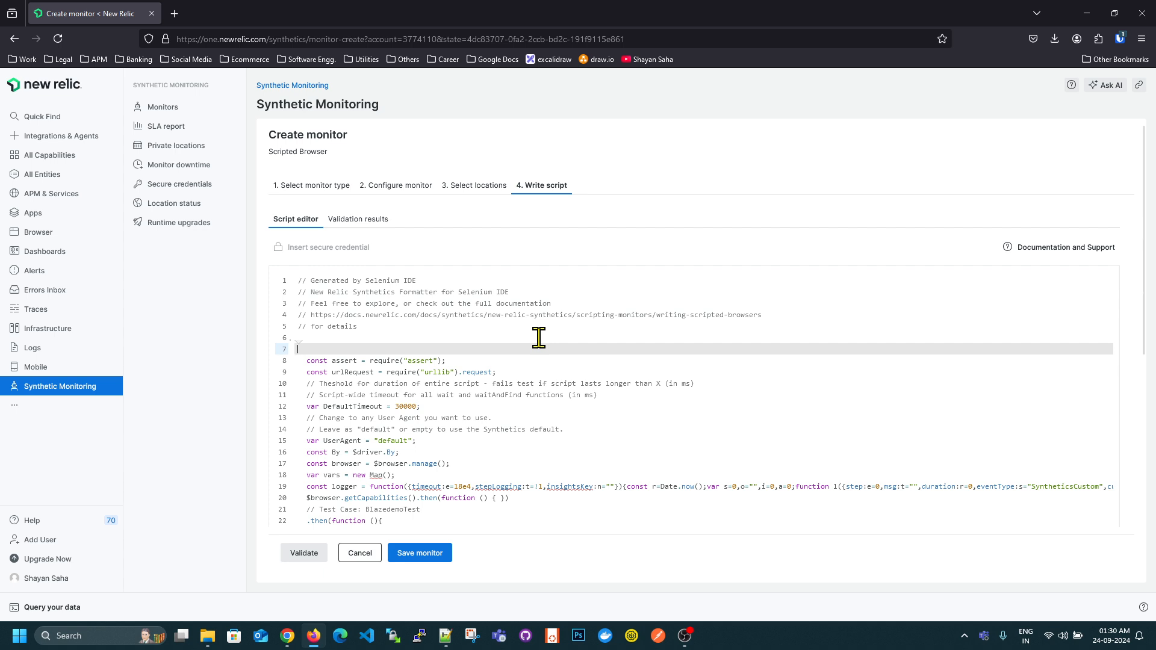
key(ctrl+a)
key(BackSpace)
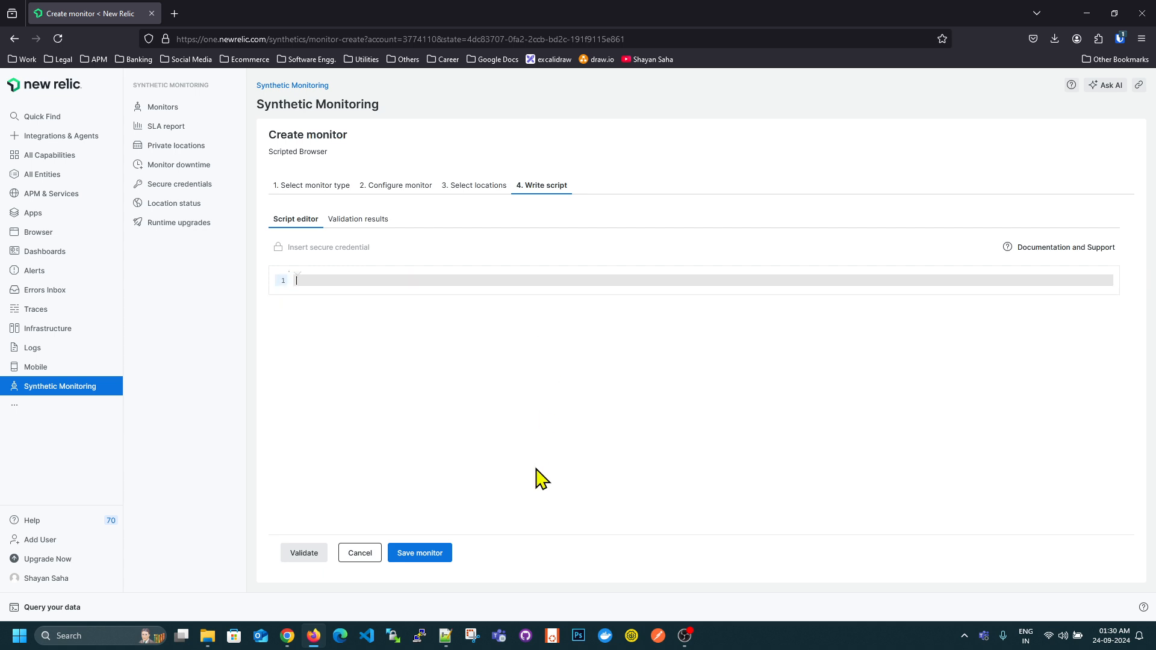
- Append "- DONE" to the type1 line of the new 8 notes in Notepad++ and close the exported script file
click(446, 635)
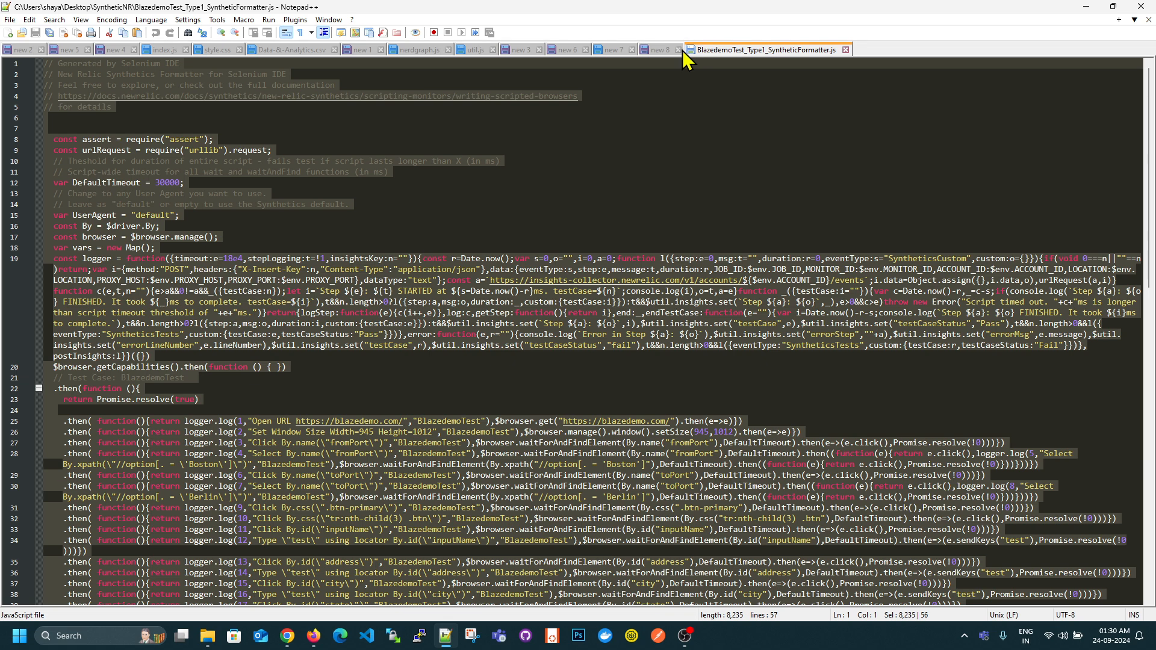
click(661, 50)
scroll(586, 136, up, 6)
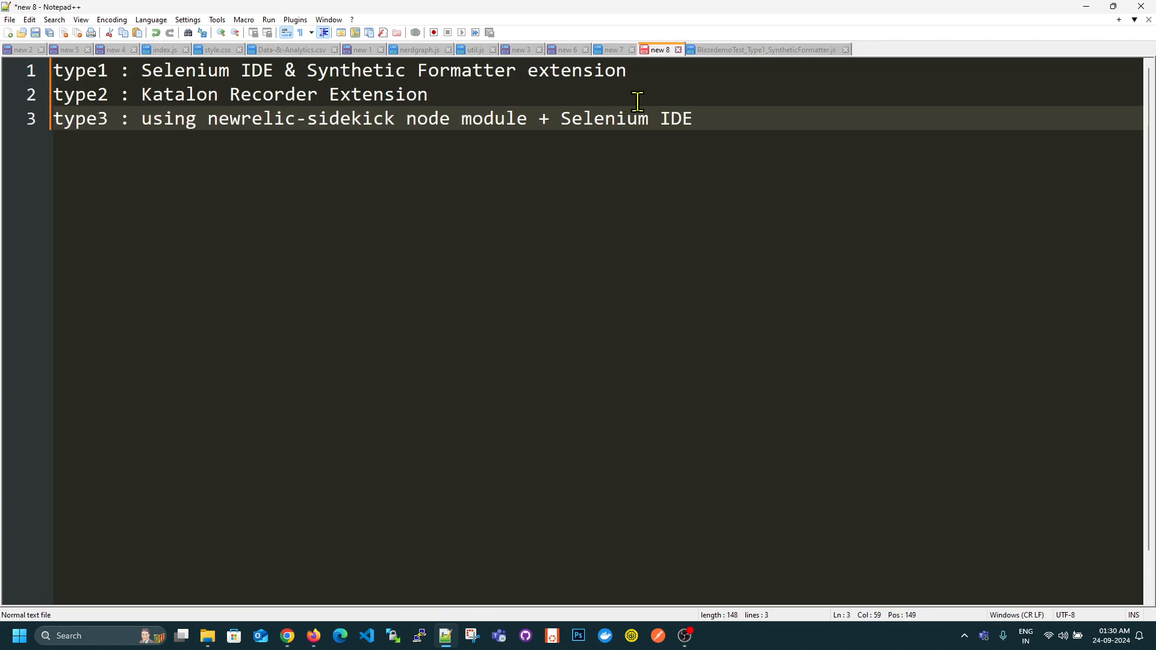
key(Up)
click(675, 77)
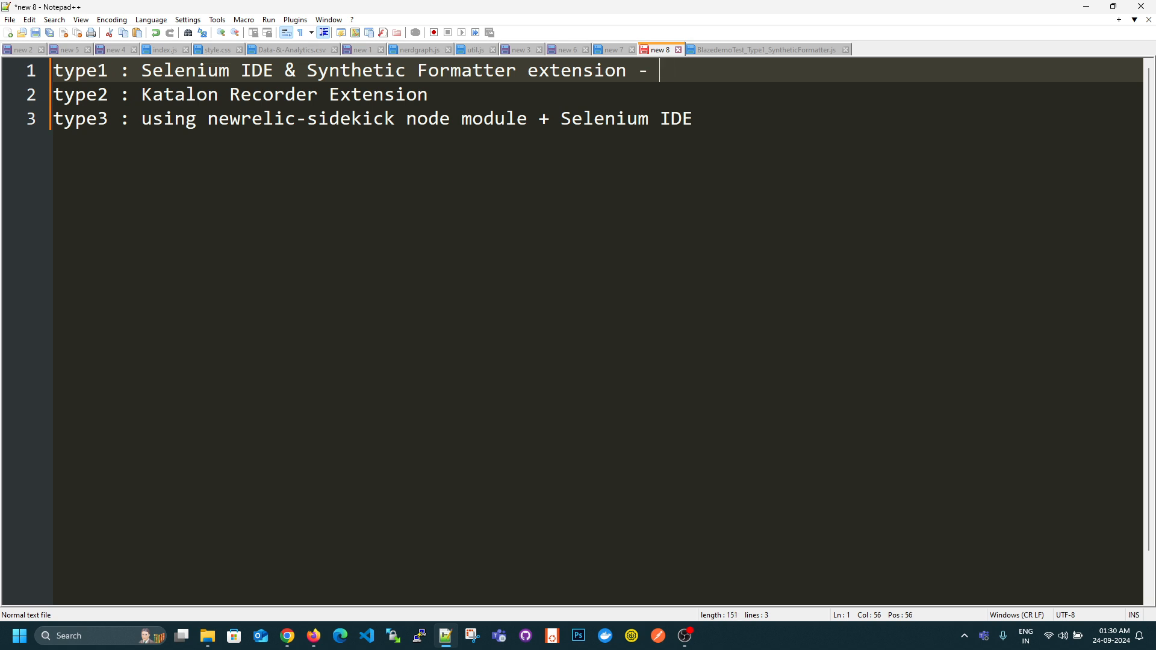
click(475, 99)
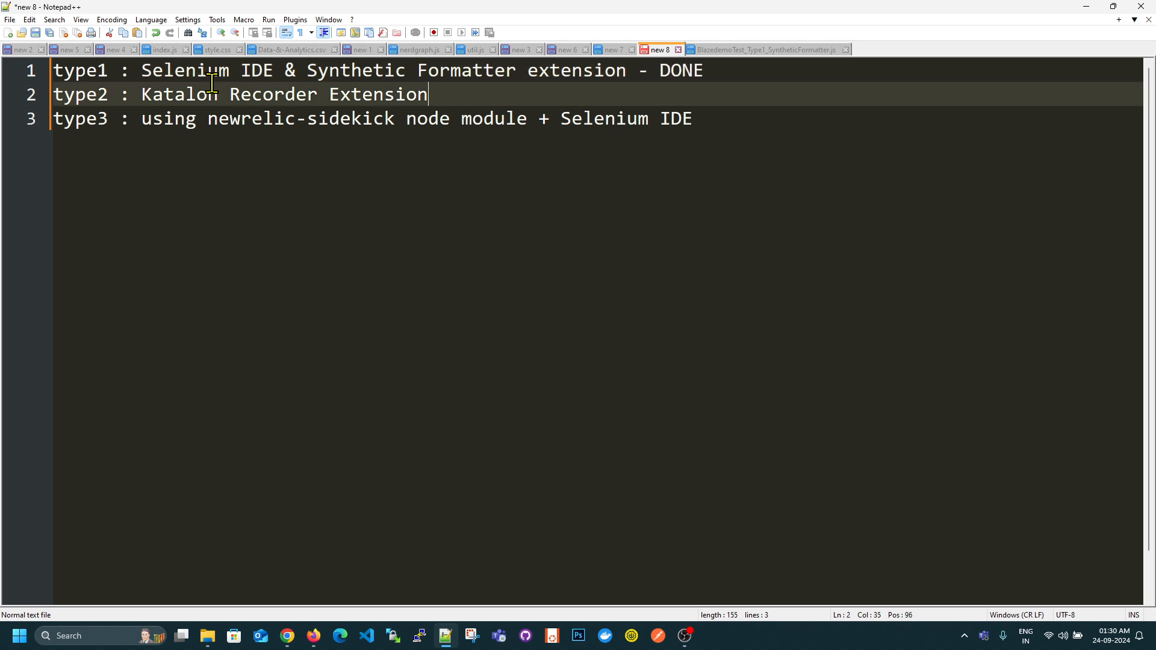
click(1086, 7)
- Switch to Chrome, search Google for "katalon chrome extension", and open the Katalon Recorder page in the Chrome Web Store
click(289, 635)
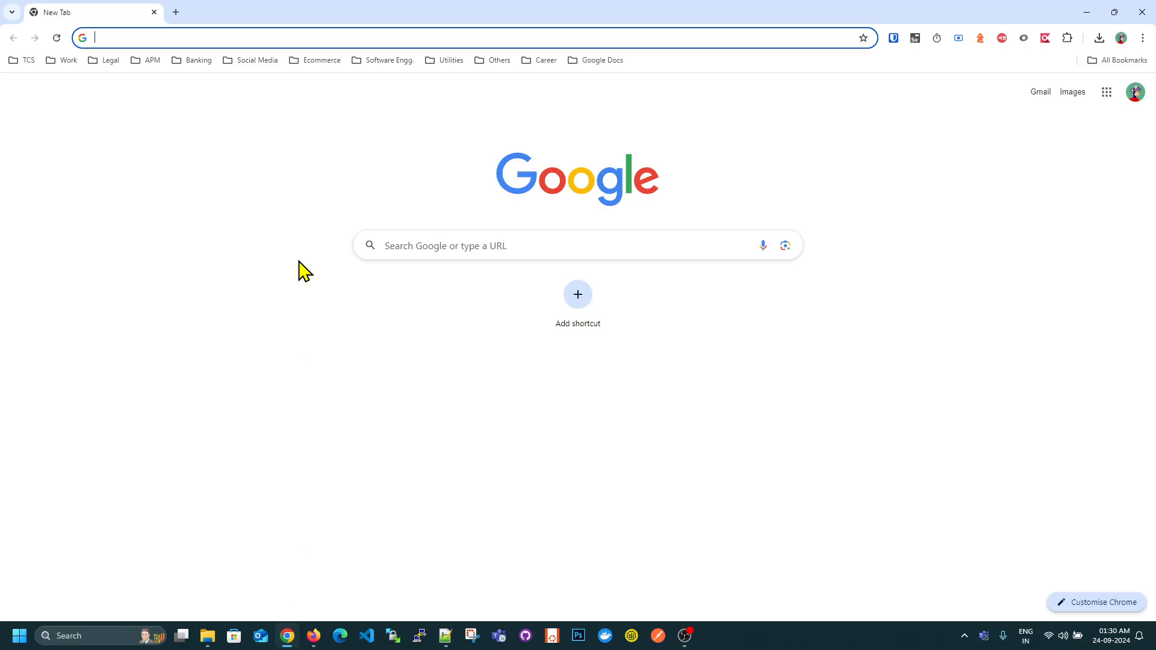
click(165, 40)
text(katalon chrome extension)
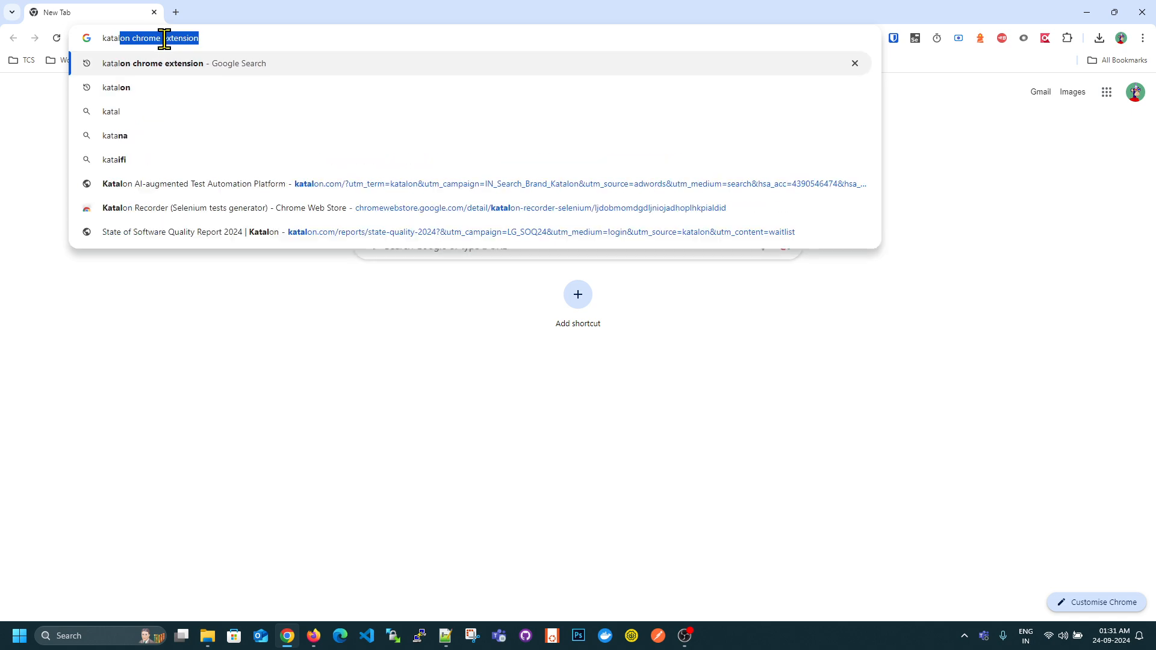
key(Return)
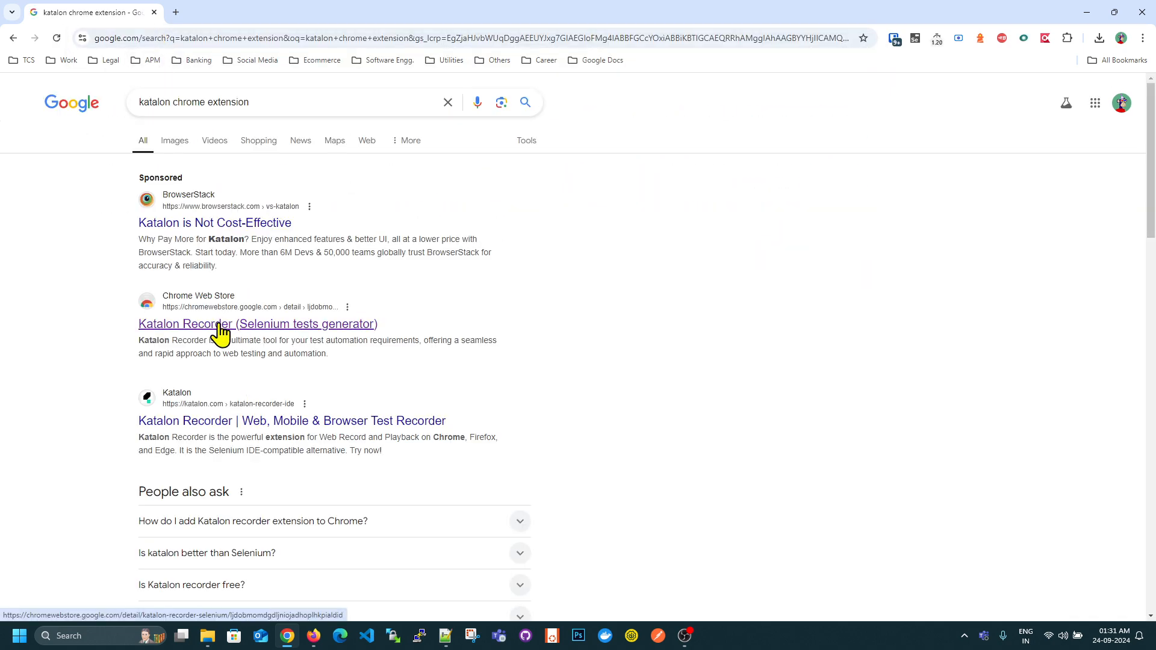
click(249, 329)
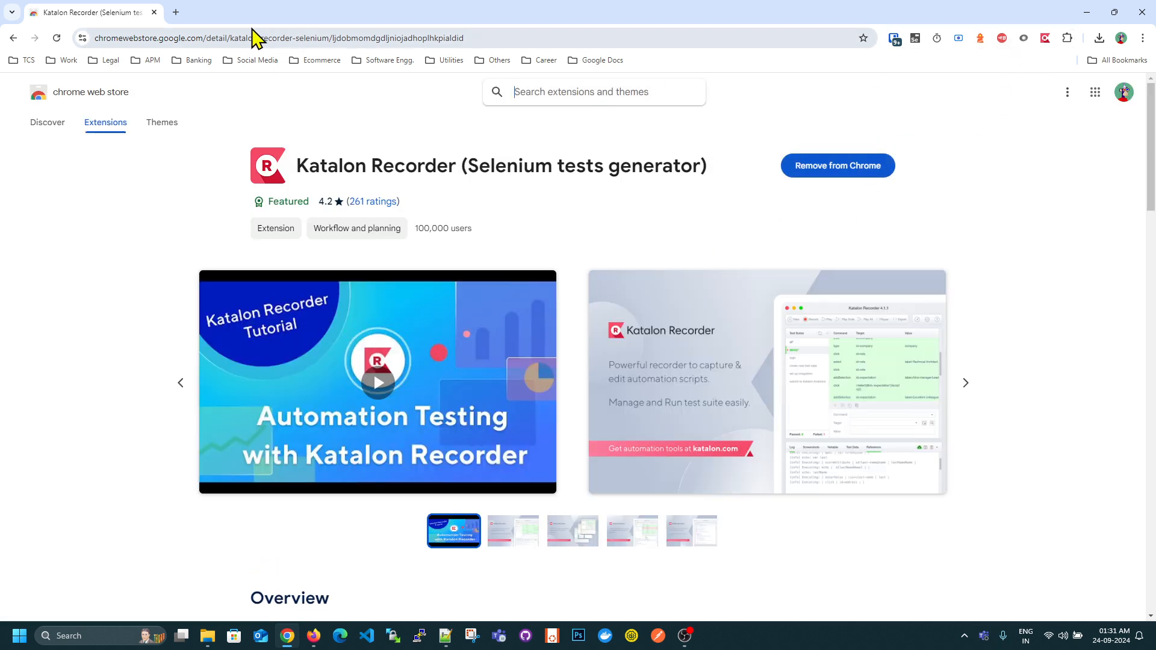
- Open a blank browser tab and close the Katalon Recorder store page
click(176, 12)
click(154, 12)
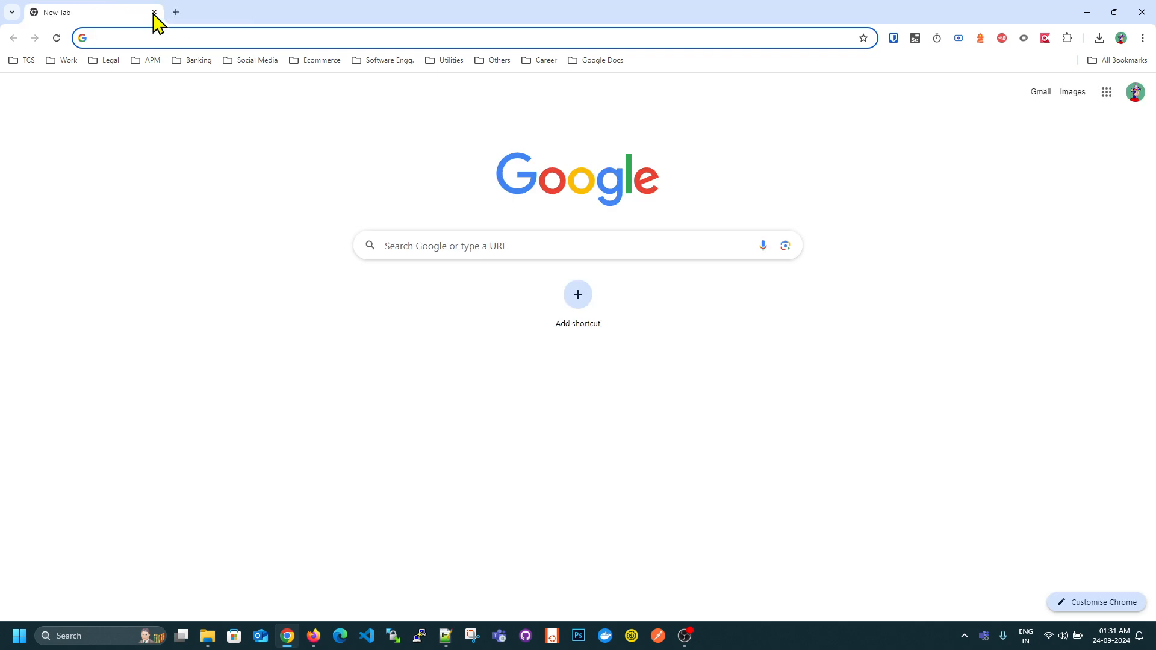
click(167, 35)
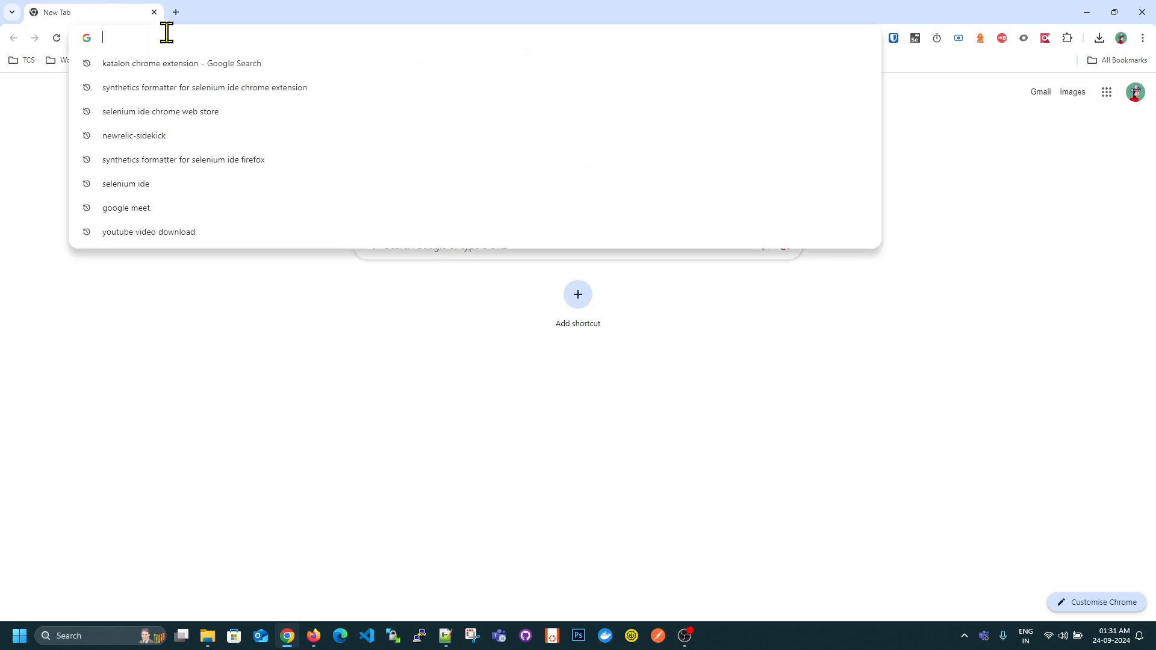
text(blazedemo.com)
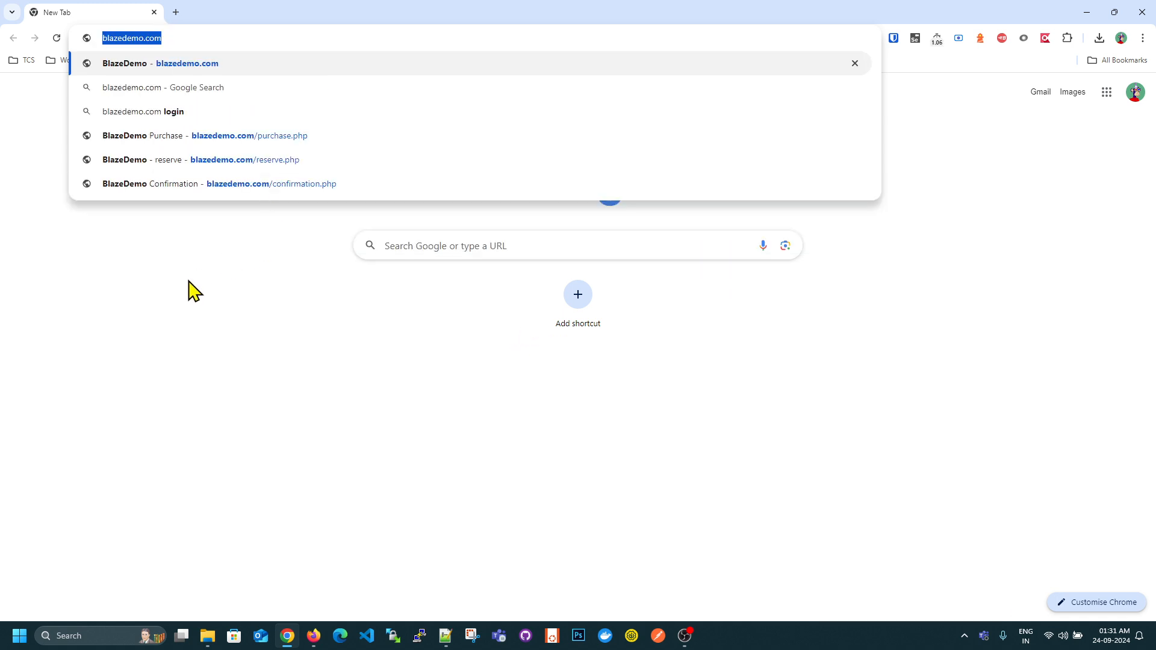
click(193, 292)
double_click(247, 38)
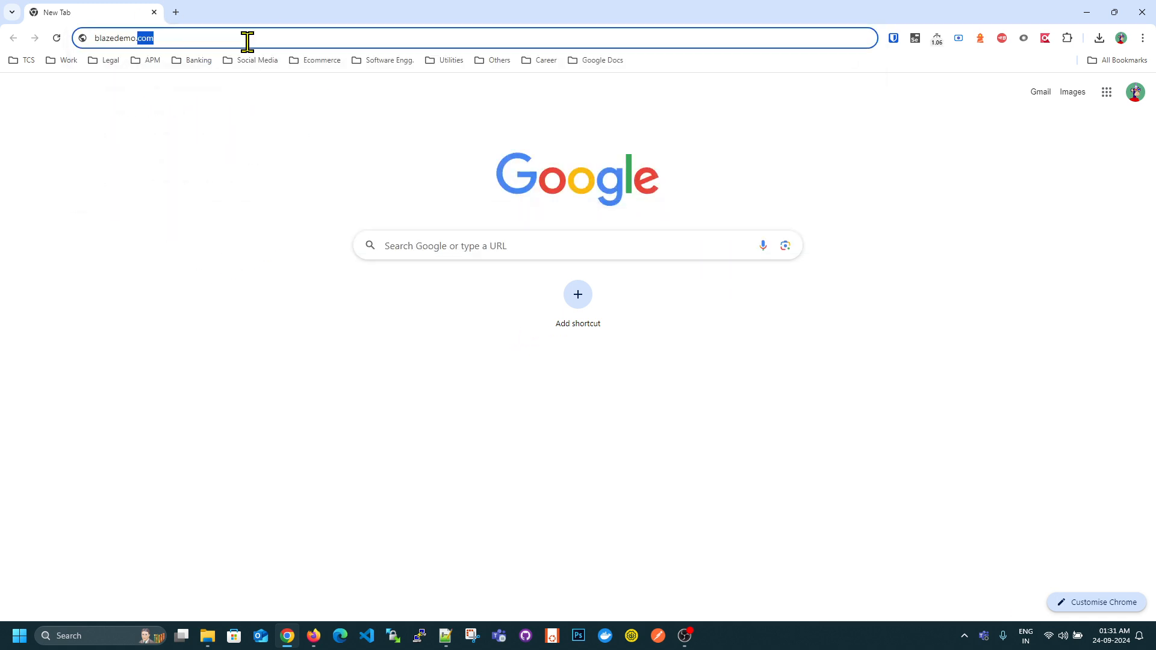
key(ctrl+a)
key(ctrl+c)
key(BackSpace)
click(878, 236)
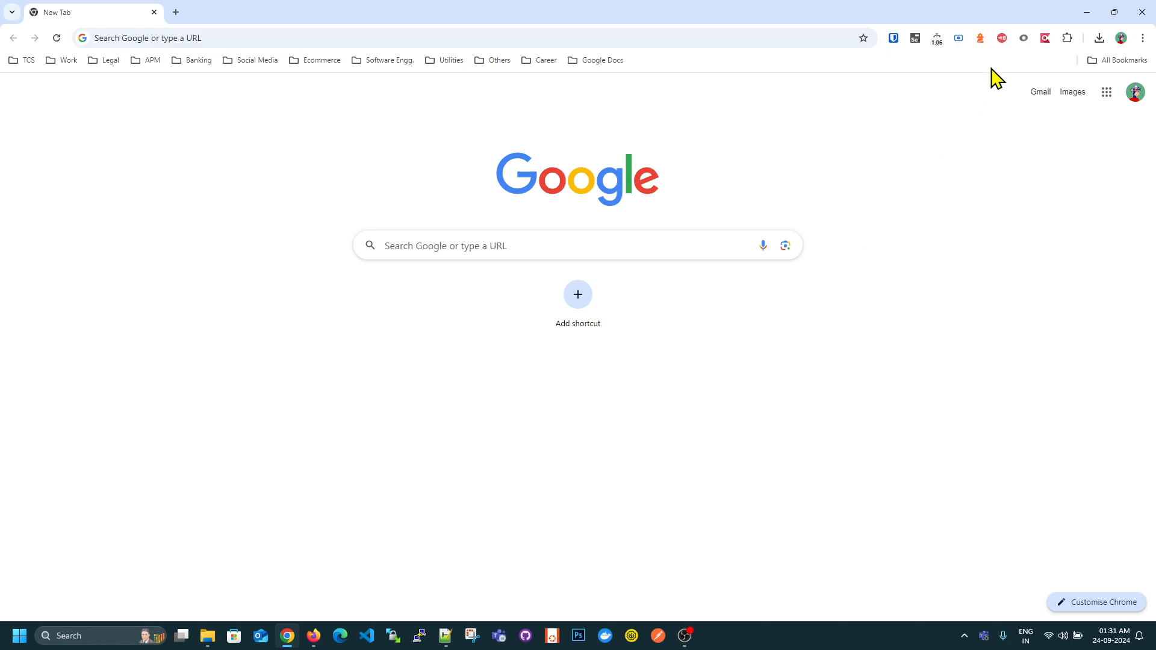
- Launch the Katalon Recorder extension and create a test suite named Blazedemo_Test
click(1047, 40)
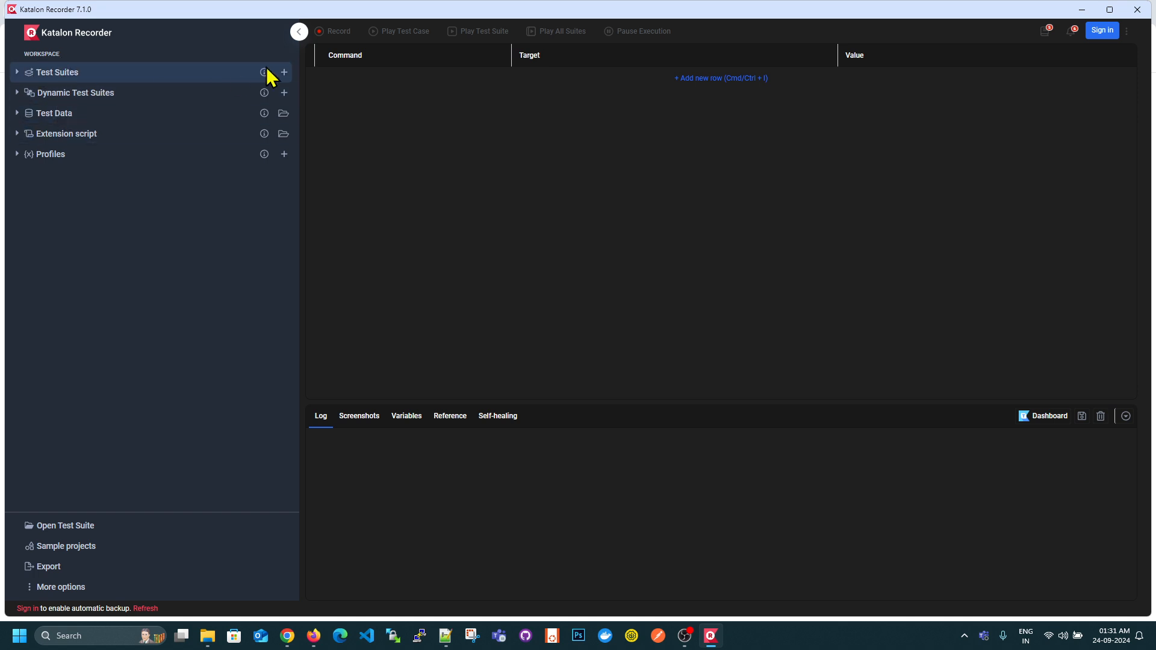
click(284, 73)
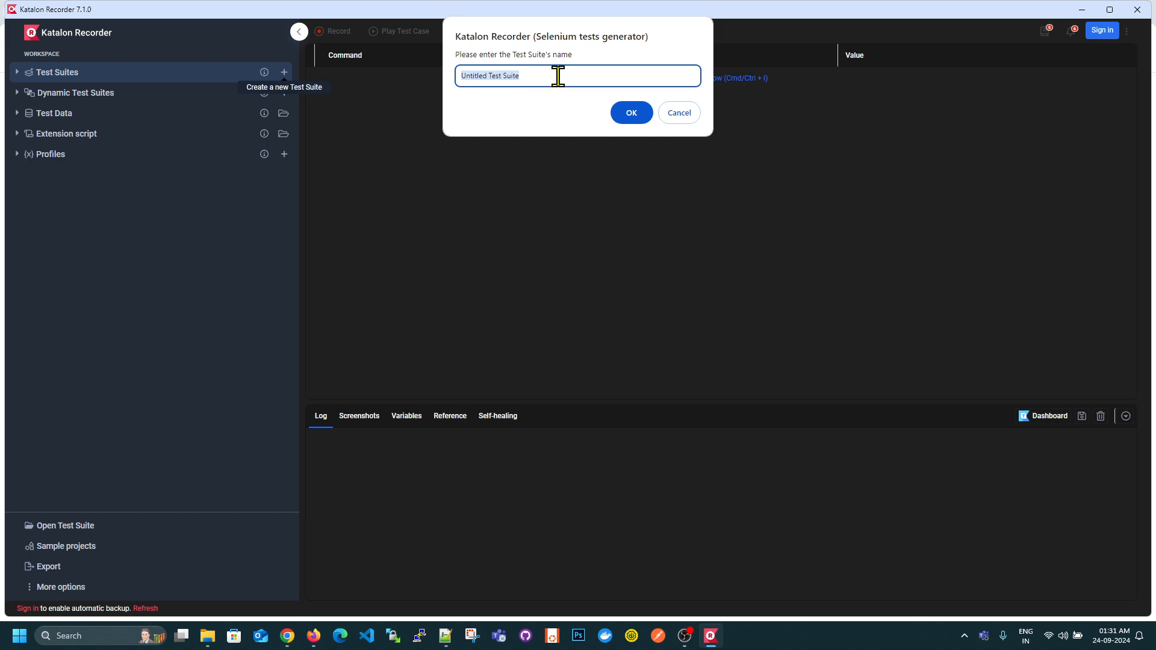
text(Blazedemo_Test)
click(638, 114)
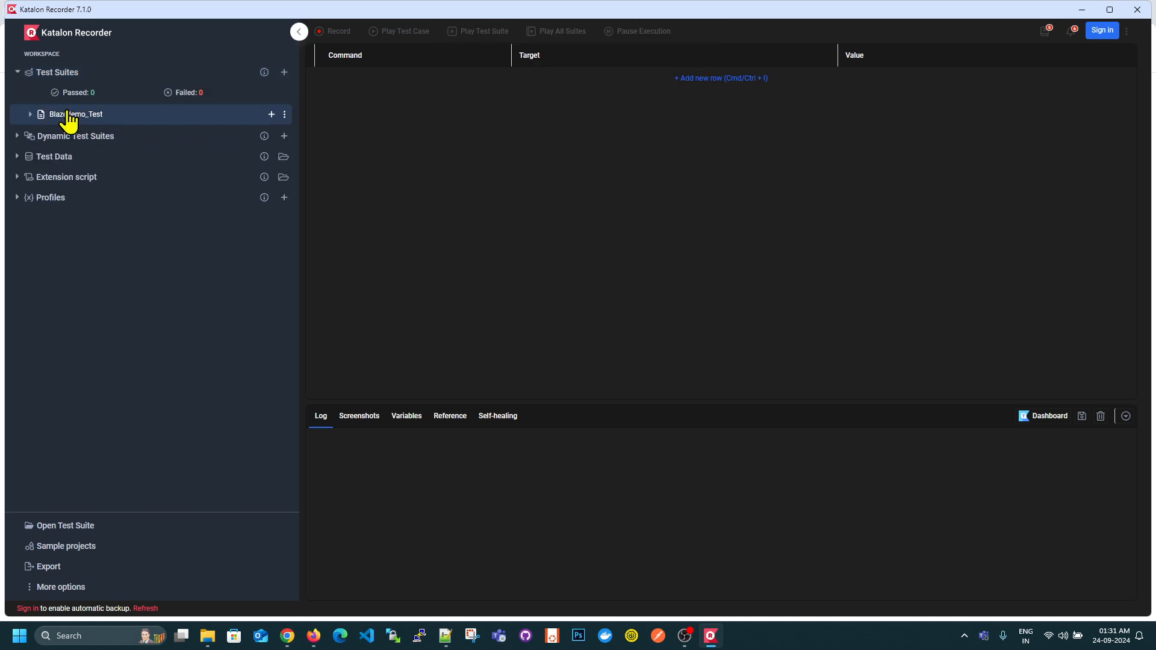
- Add a test case named Blazedemo_TestCase to the Blazedemo_Test suite
click(271, 114)
text(Blazedemo_Test)
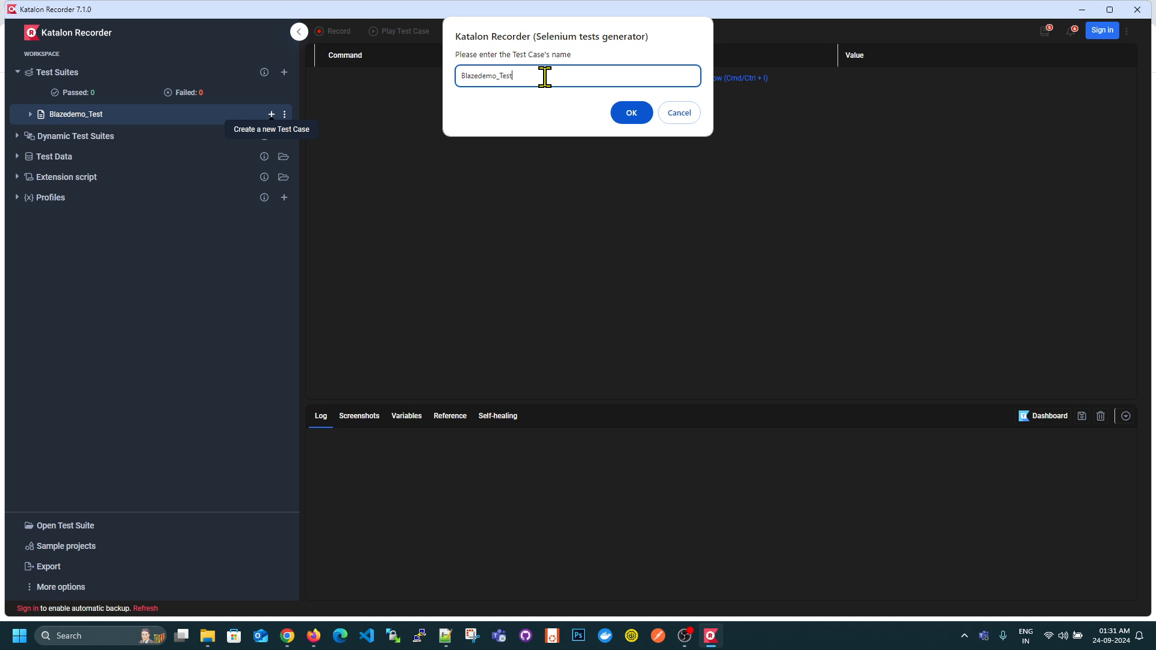
text(Case)
click(631, 112)
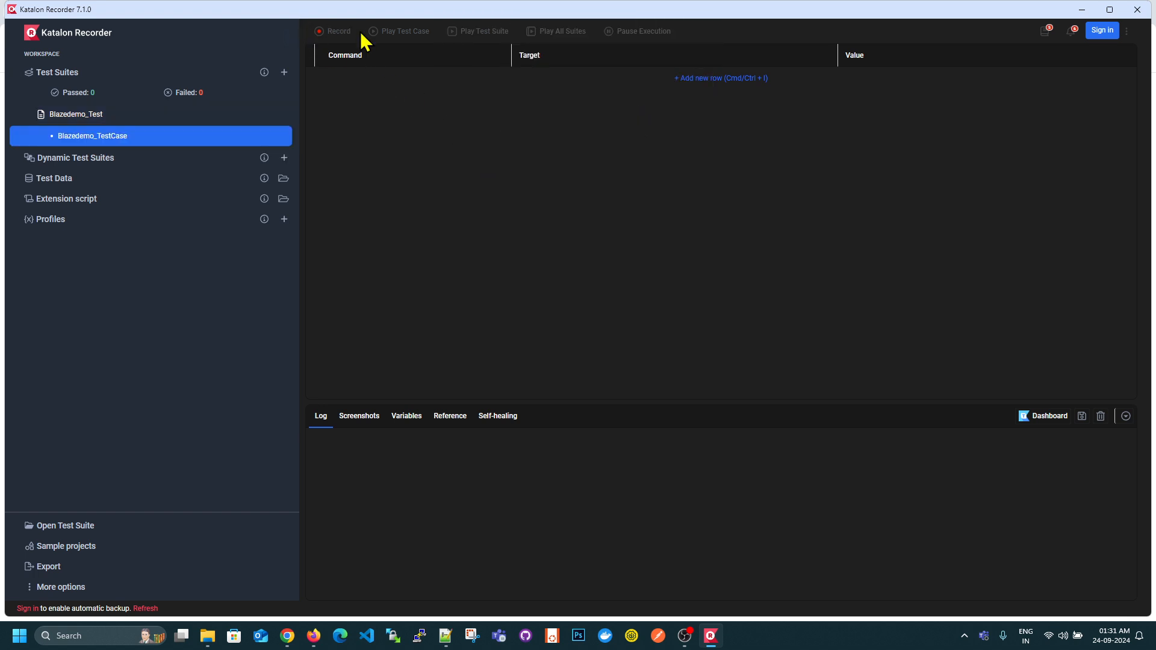
click(332, 32)
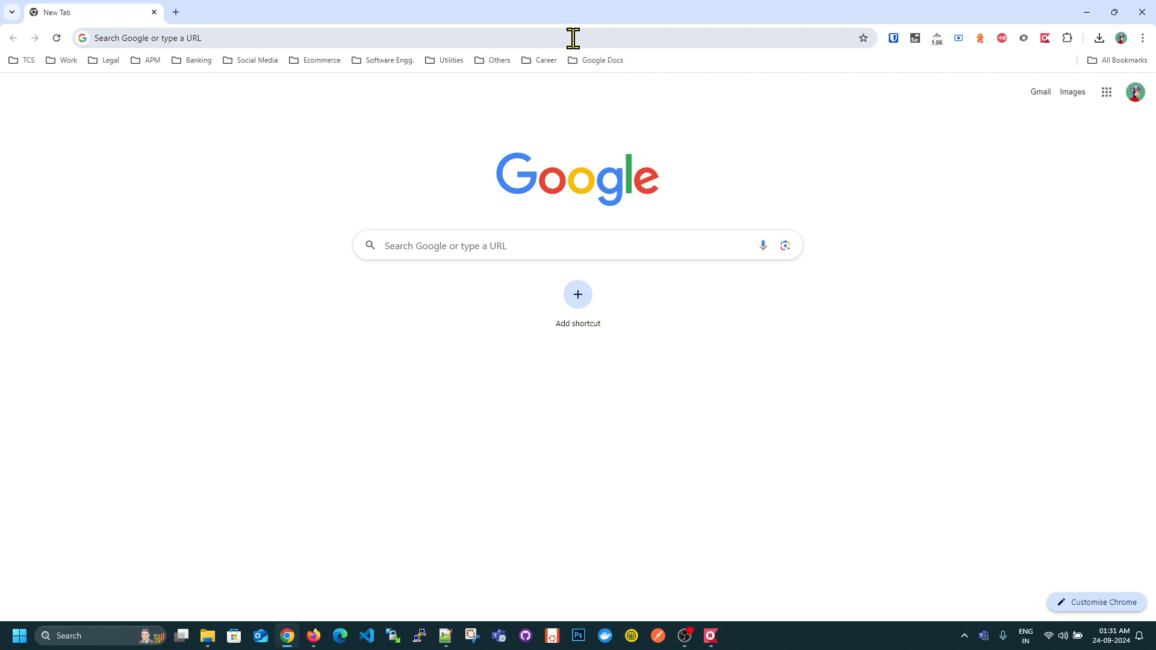
click(254, 38)
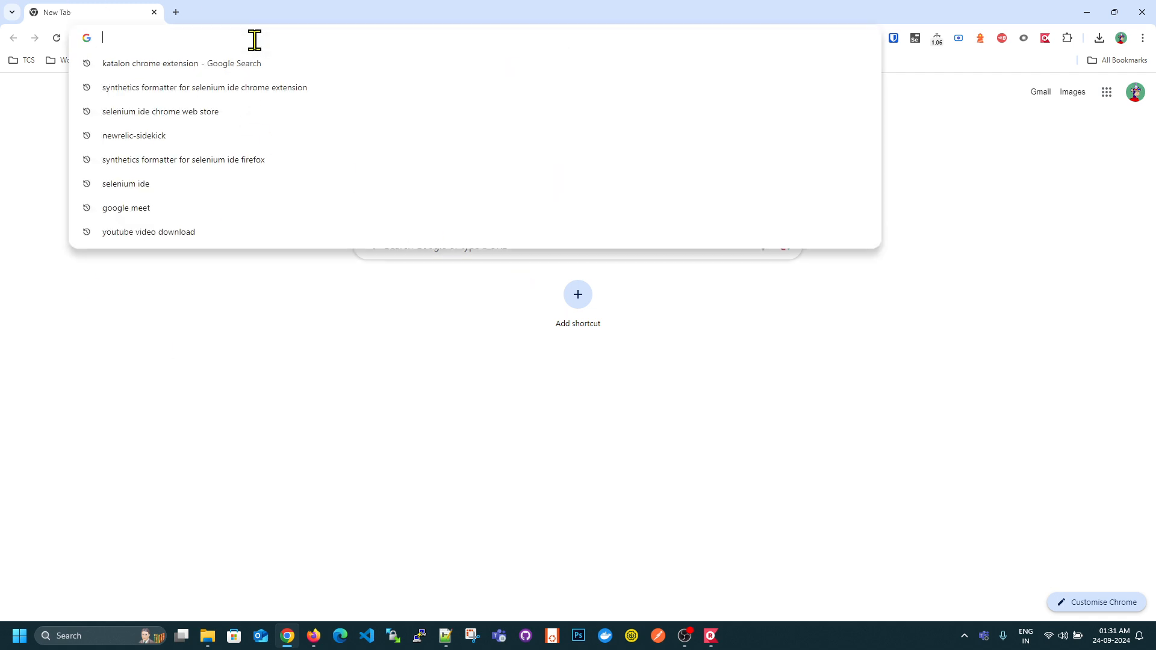
key(ctrl+v)
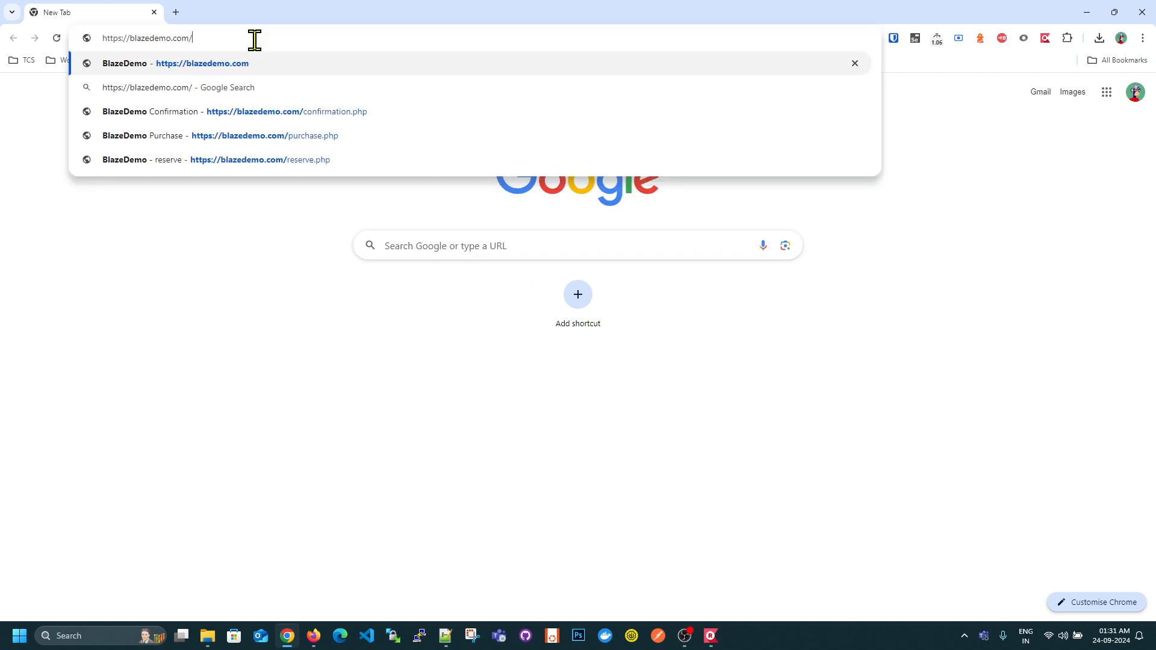
key(Return)
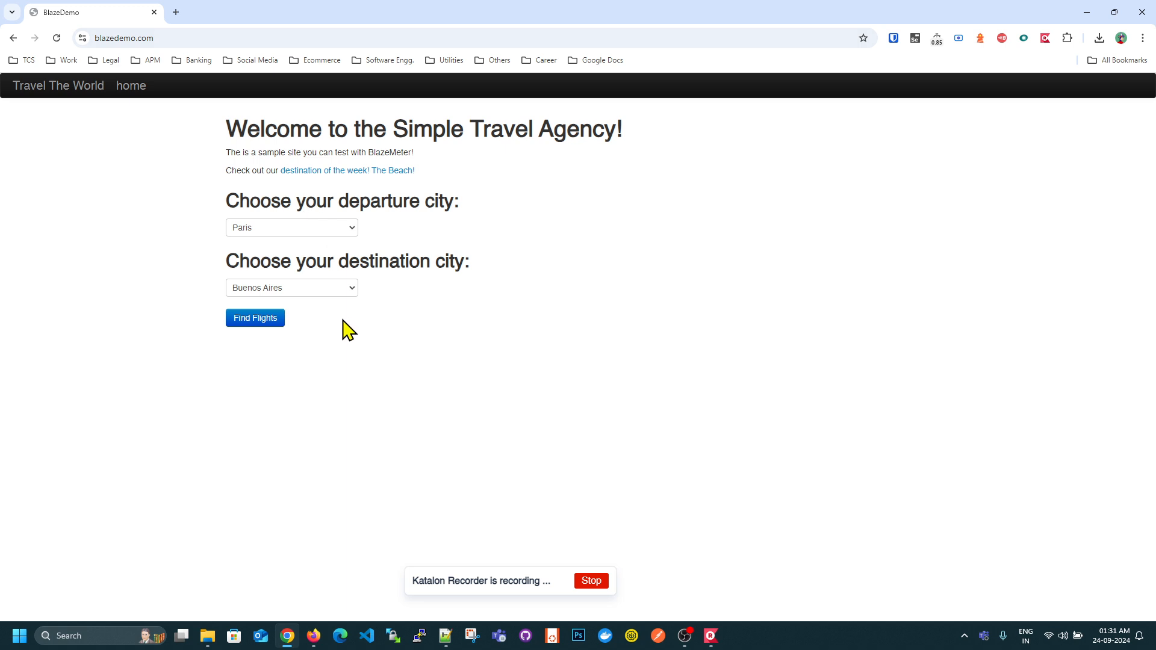
- Search for flights from San Diego to Berlin and choose the Aer Lingus flight
click(331, 229)
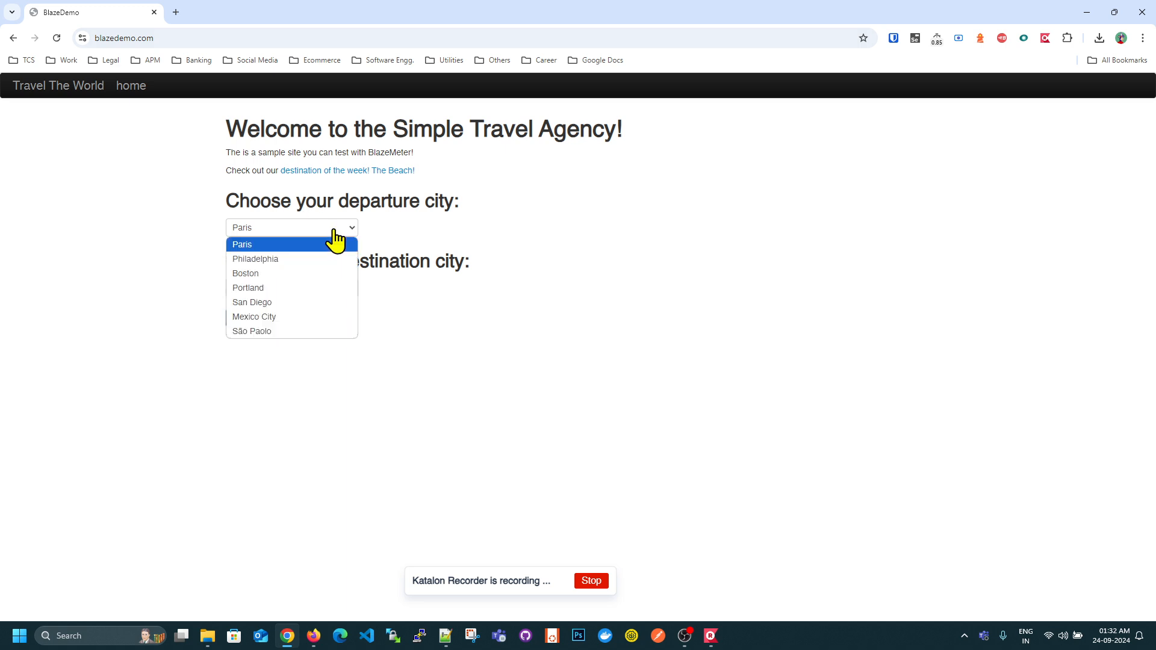
click(281, 301)
click(283, 288)
click(263, 346)
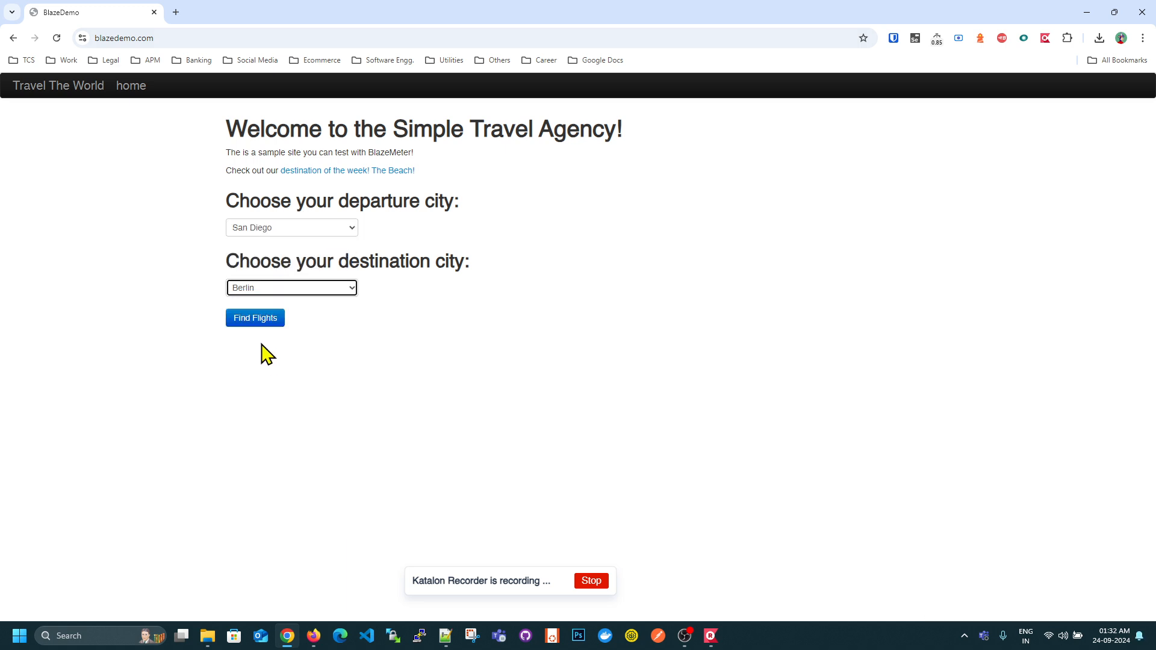
click(255, 319)
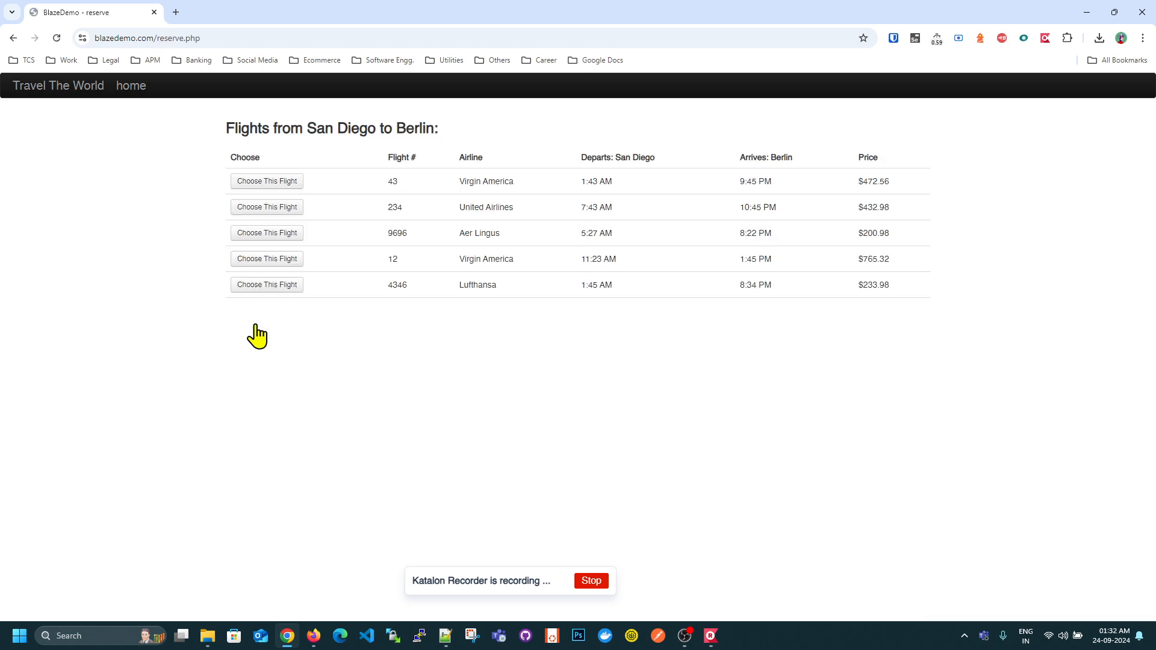
click(280, 236)
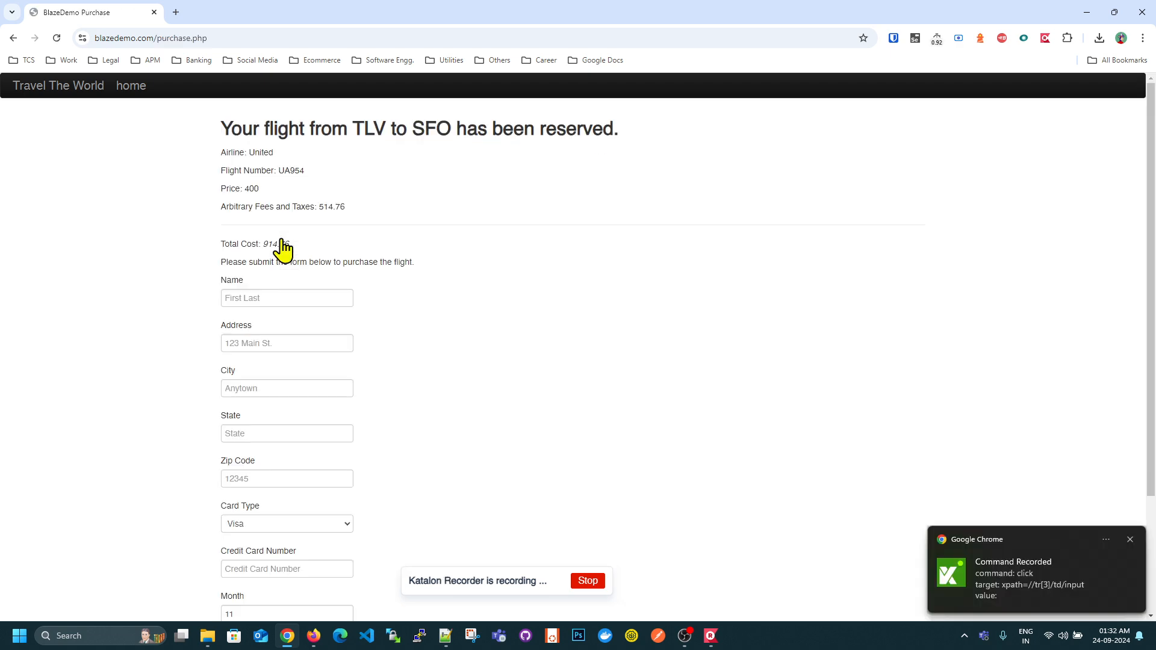
- Fill in the purchase form's name, address, city and state with "test" and enter the zip code
click(274, 298)
text(test)
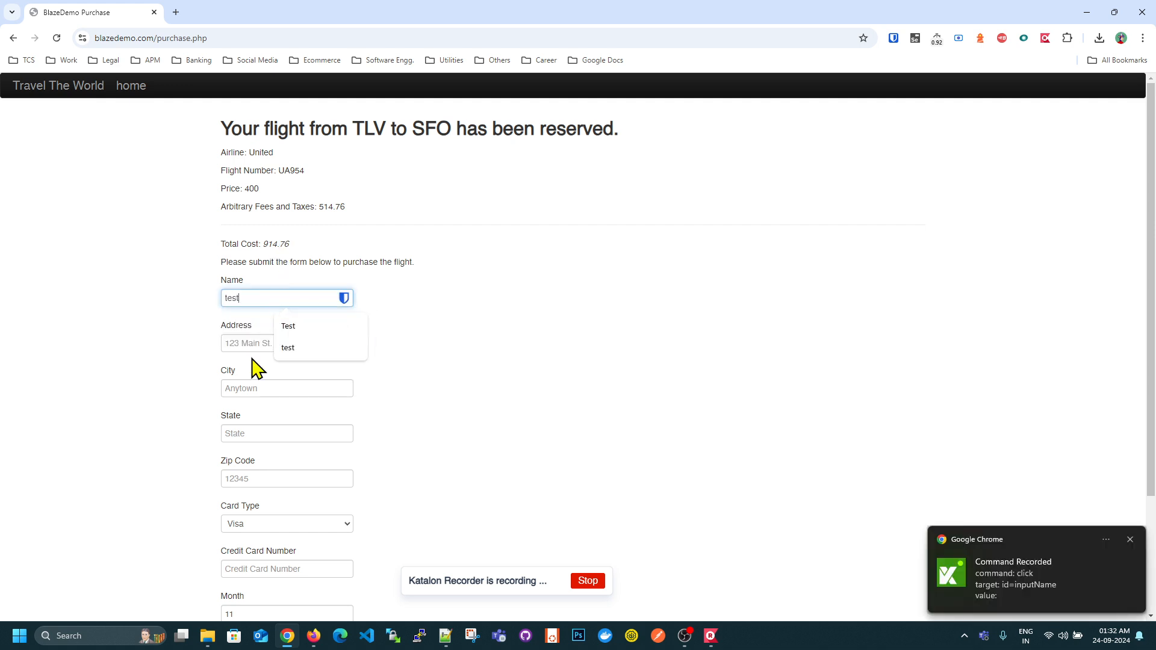
click(249, 344)
text(test)
click(238, 385)
text(test)
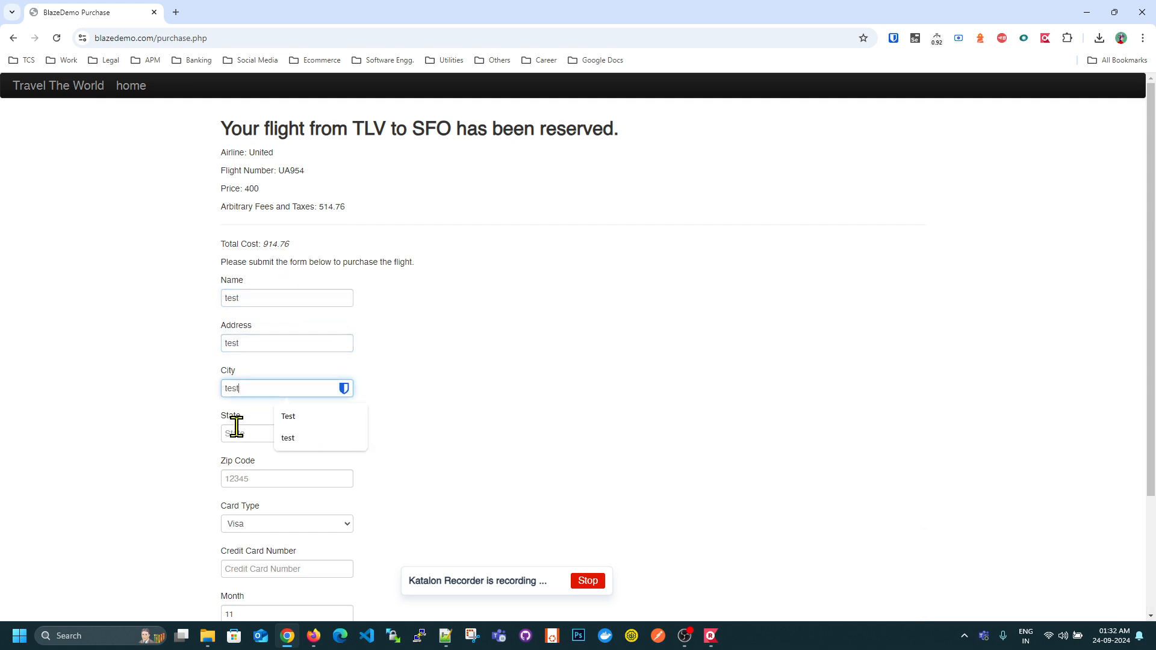
scroll(236, 426, down, 2)
click(258, 314)
text(test)
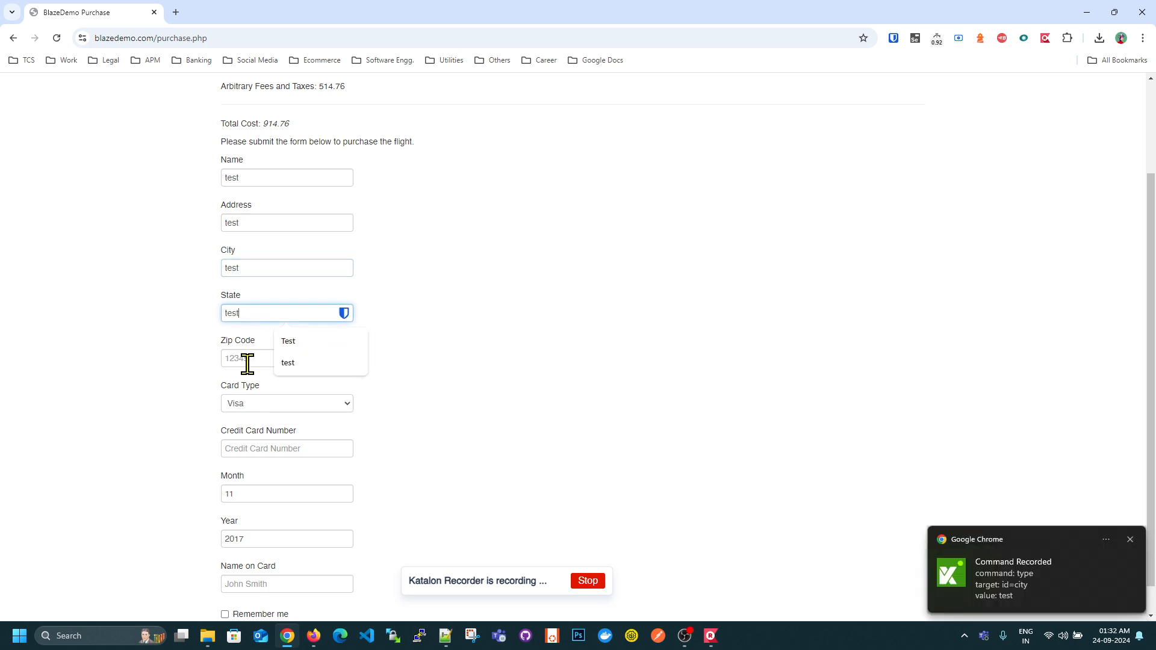
click(247, 360)
text(12345)
scroll(250, 373, down, 1)
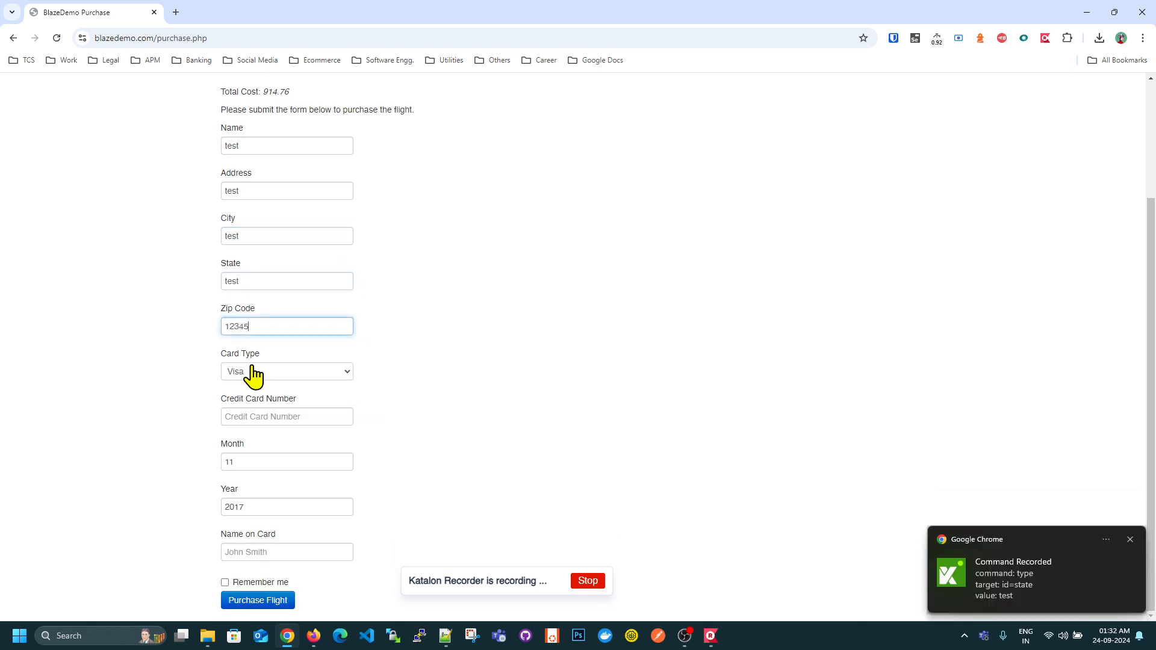
- Enter the credit card number, set the name on card to "test", and purchase the flight
click(249, 414)
text(444433332222)
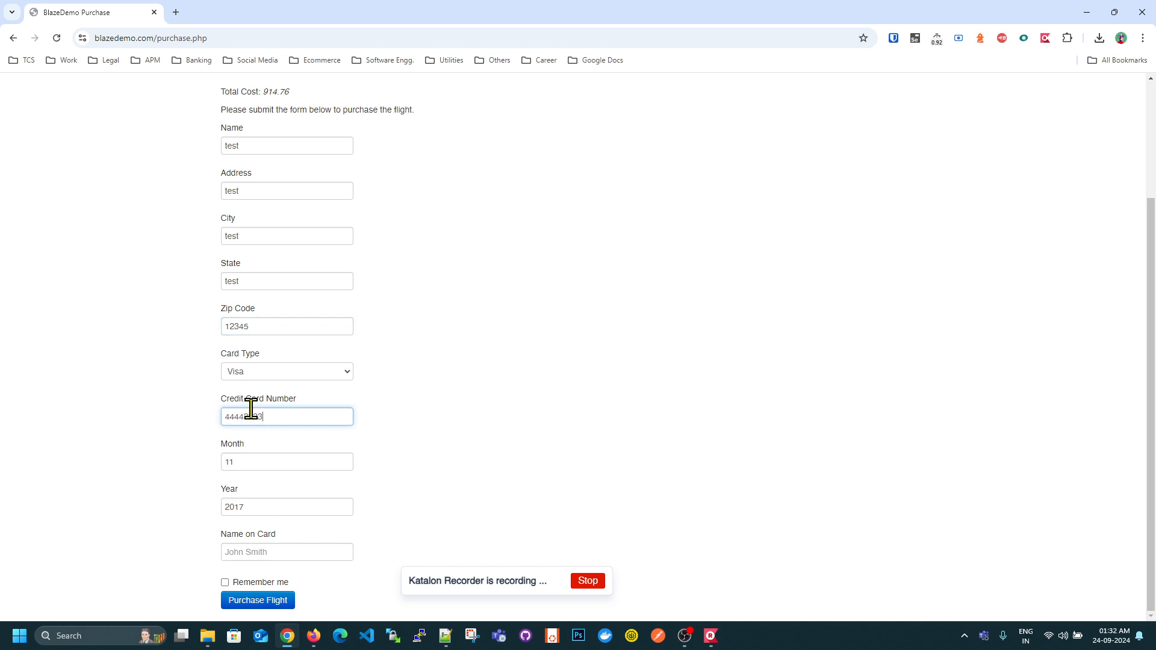
click(270, 549)
text(test)
click(292, 601)
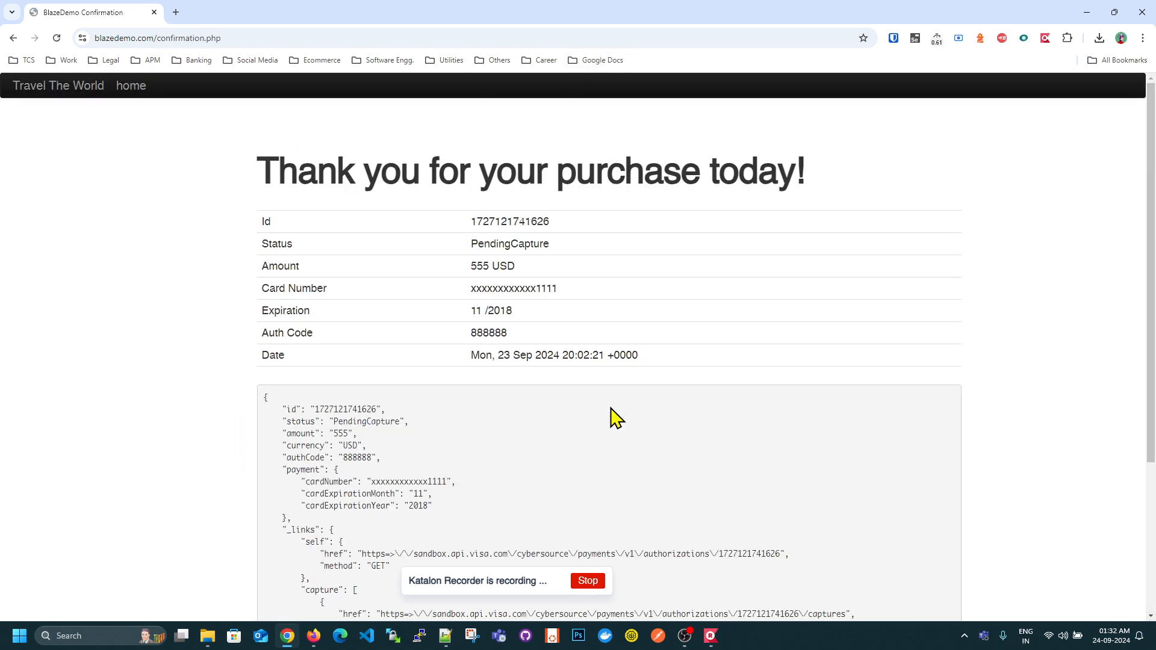
- Stop the Katalon recording and check the available actions for Blazedemo_TestCase in Katalon Recorder
click(589, 581)
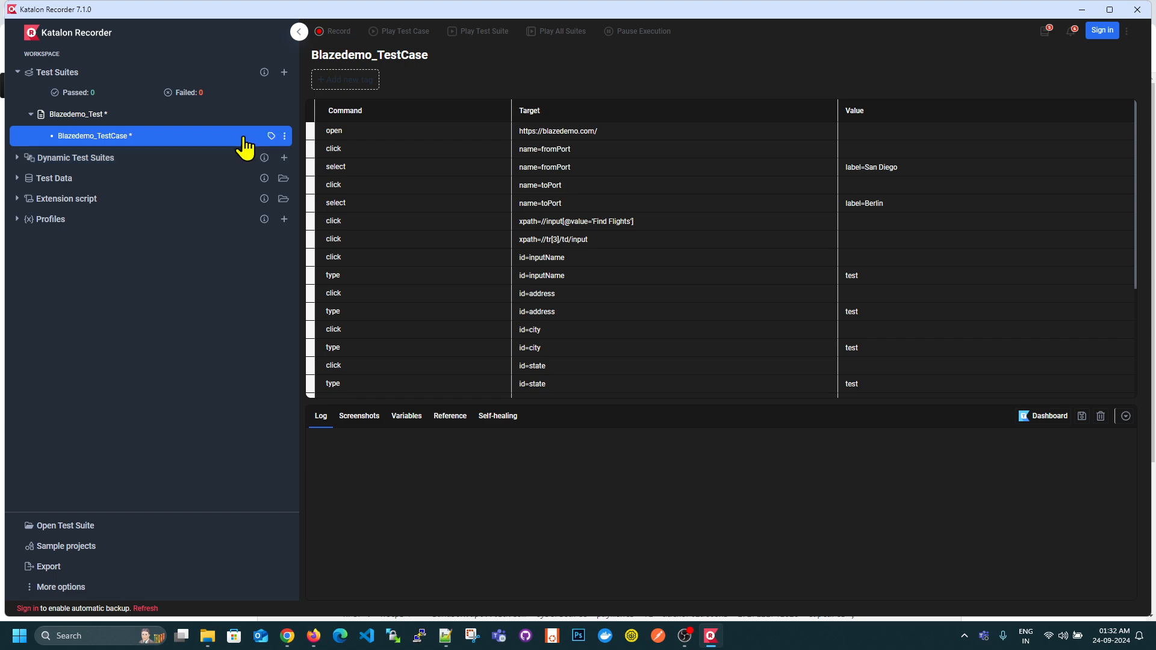
click(285, 137)
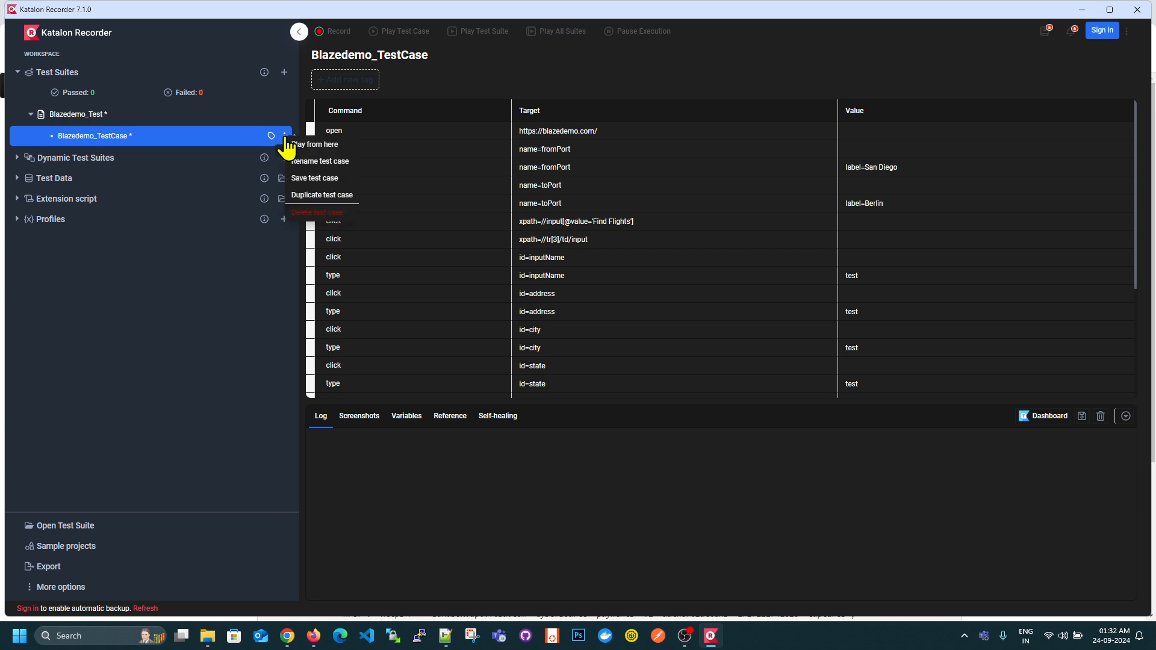
click(121, 380)
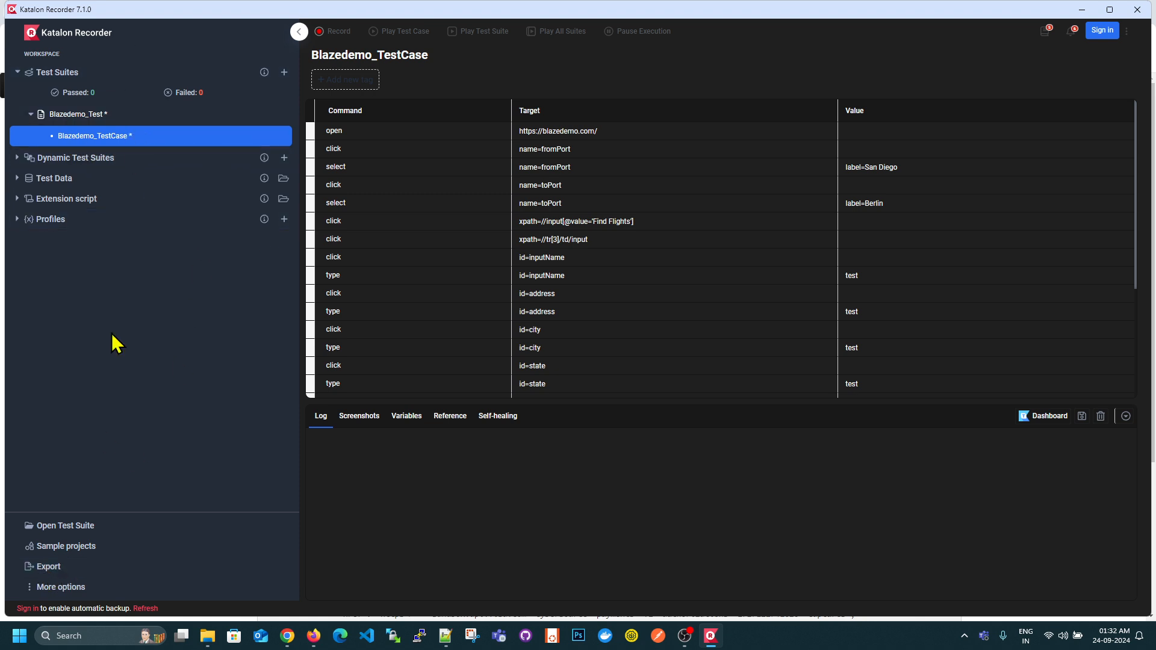
- Open the export of the recorded test case and choose Node (New Relic Synthetics) as the framework
click(66, 574)
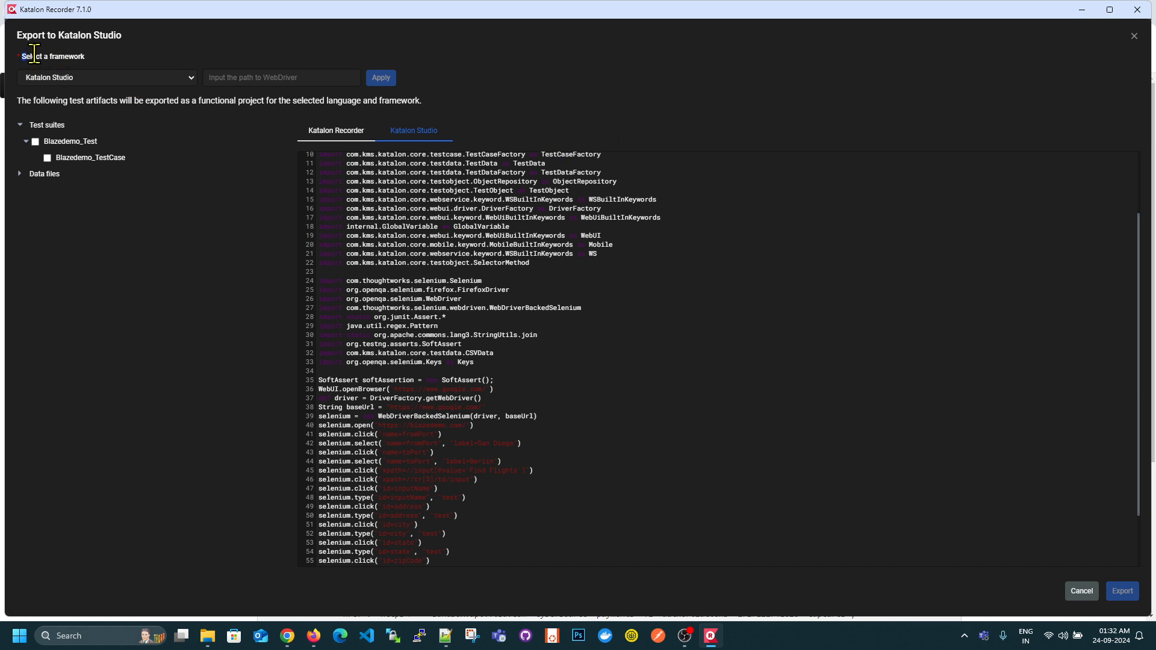
drag(26, 58, 93, 67)
click(105, 79)
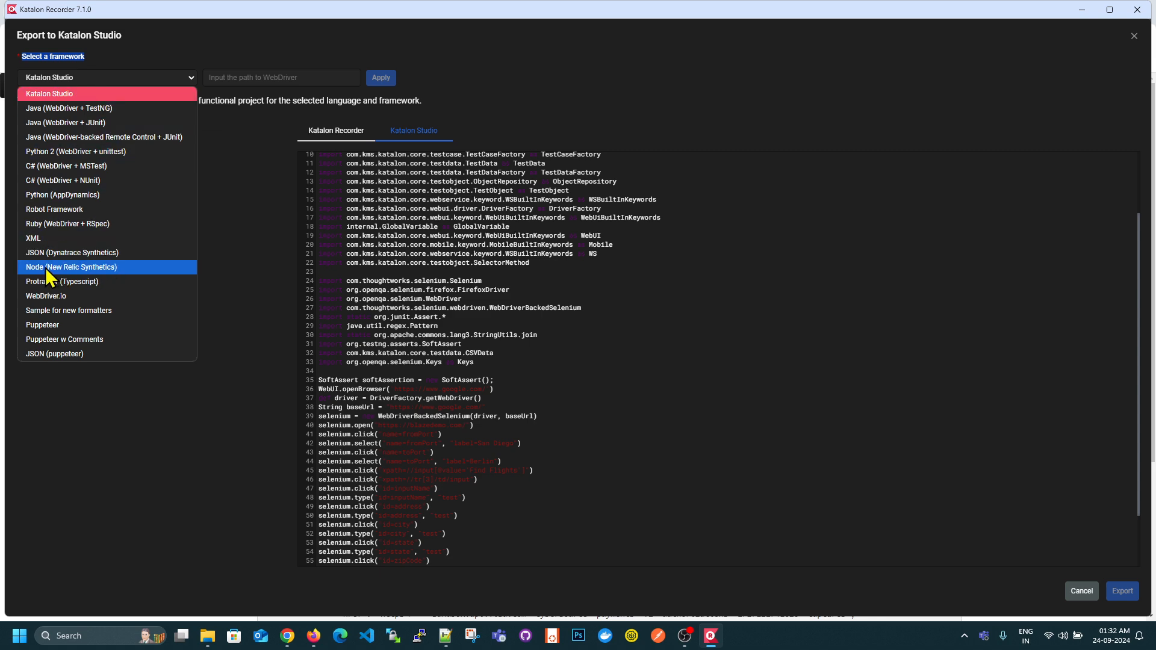
click(121, 269)
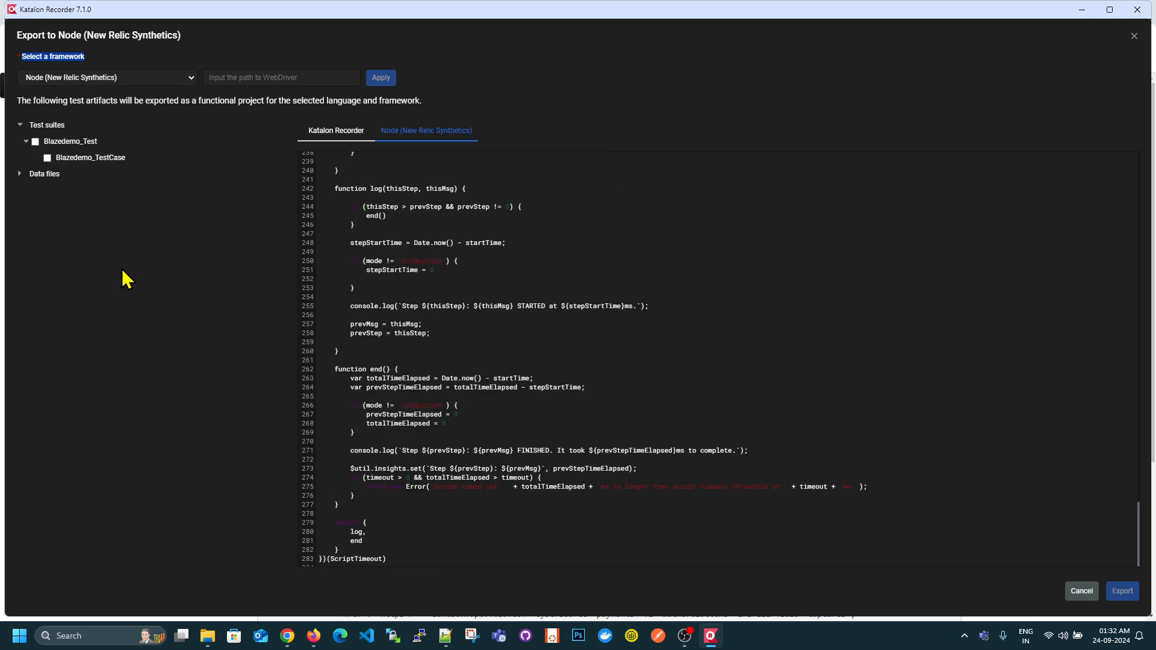
- Select the entire generated New Relic Synthetics script in the export preview
scroll(533, 361, up, 20)
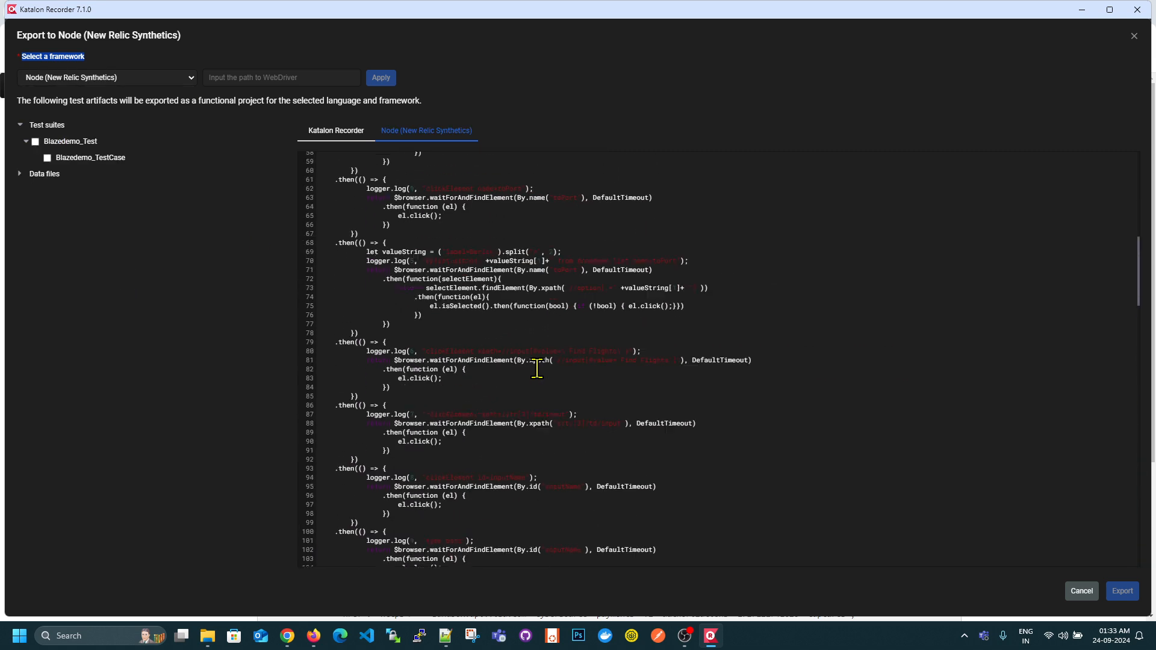
click(493, 315)
key(ctrl+a)
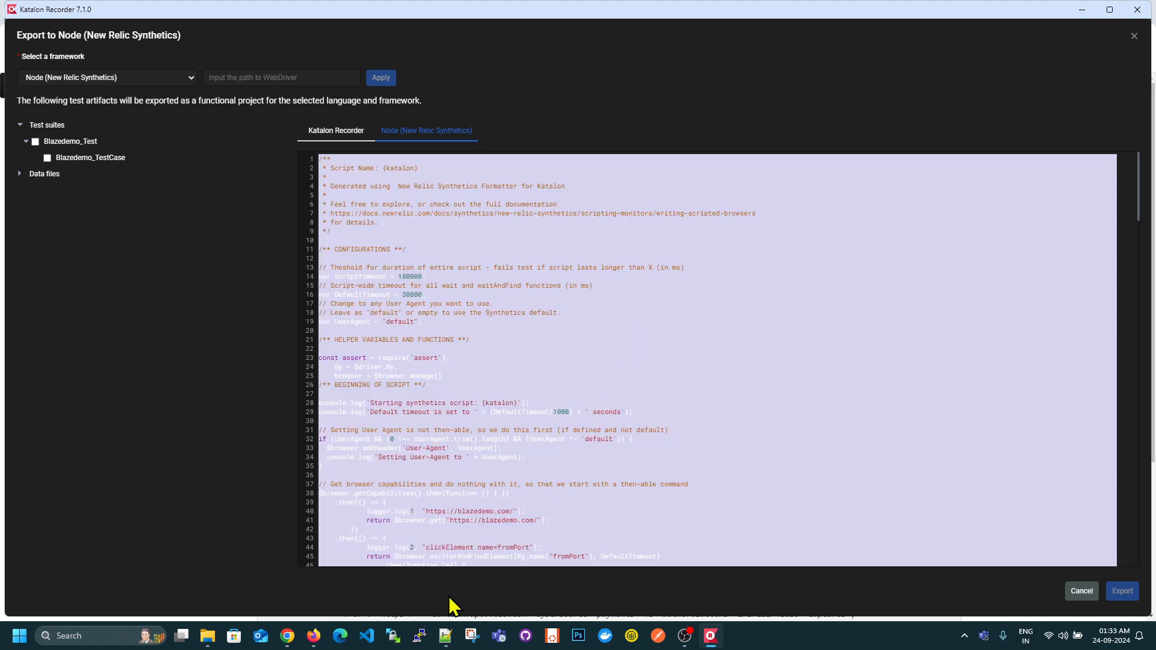
- Create a new text document in the SyntheticNR folder and name it Blazedemo_Test_Type2_Katalon.js, accepting the extension change
click(208, 635)
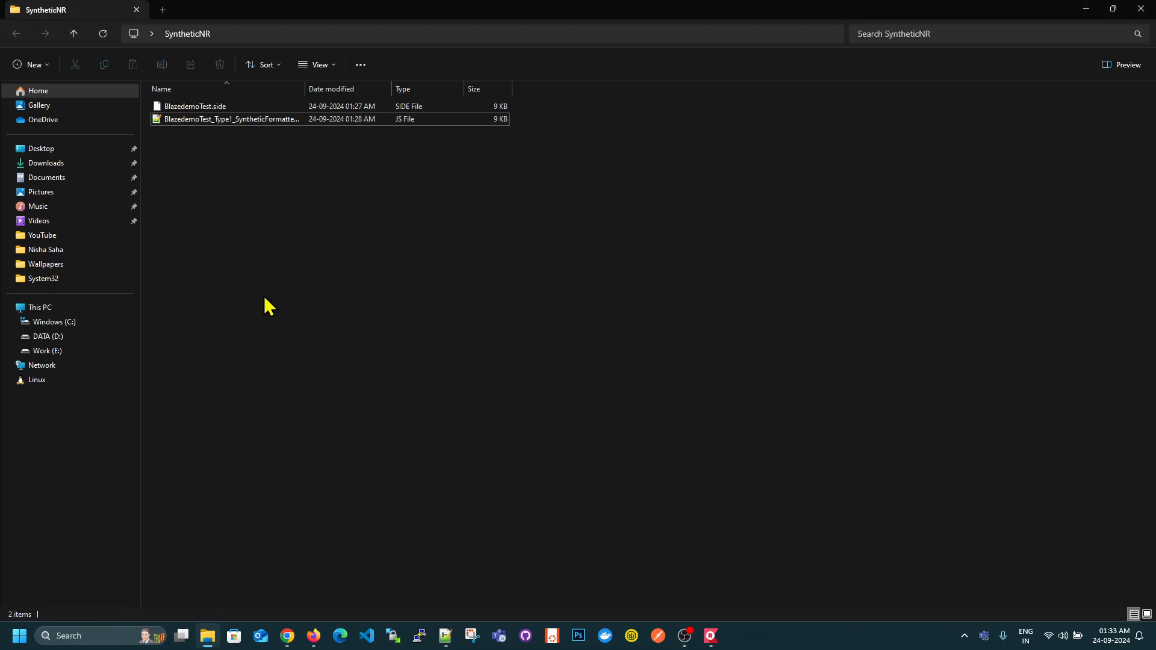
right_click(297, 173)
mouse_move(353, 257)
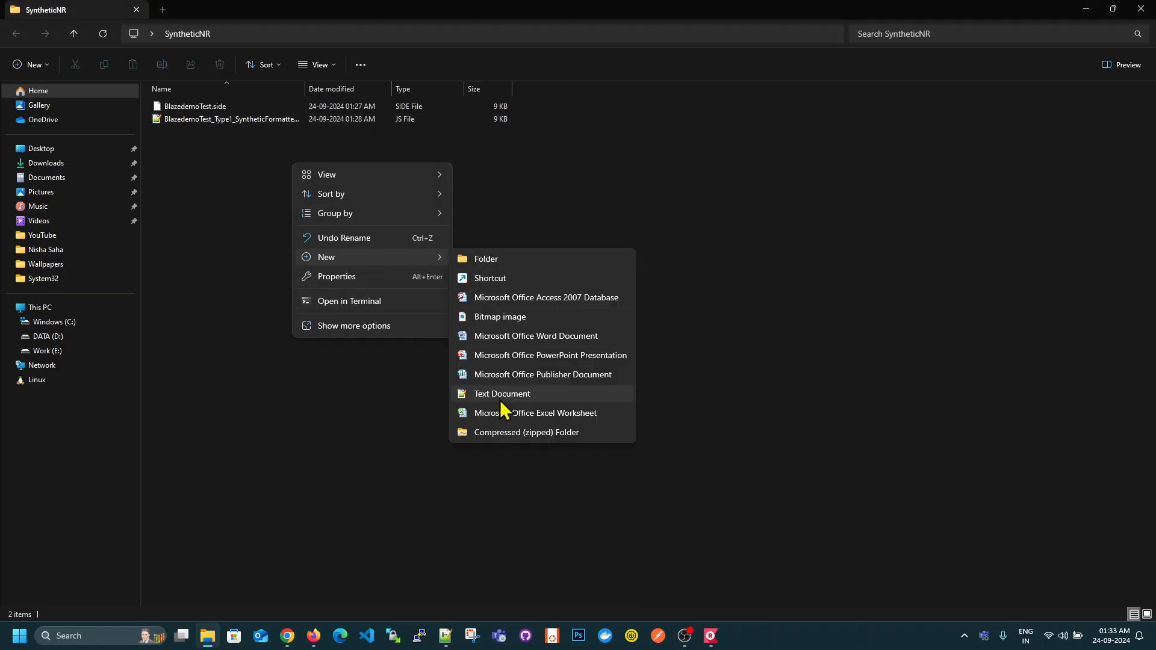
click(465, 397)
text(Blaze)
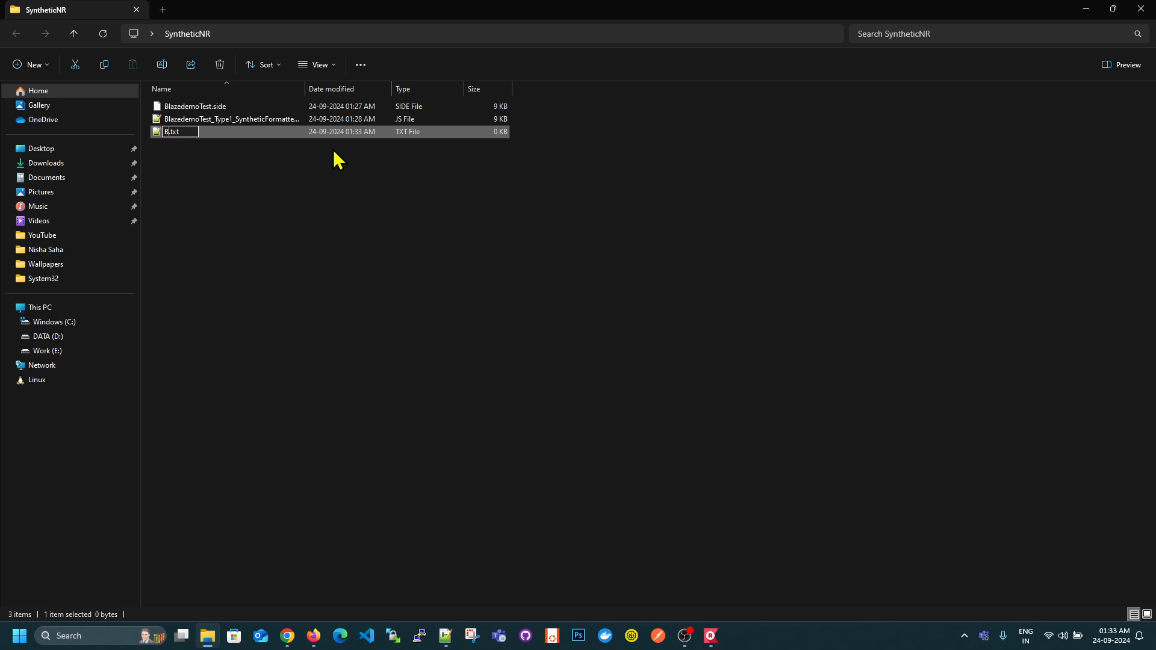
text(demo_Test_K)
key(BackSpace)
text(Type2)
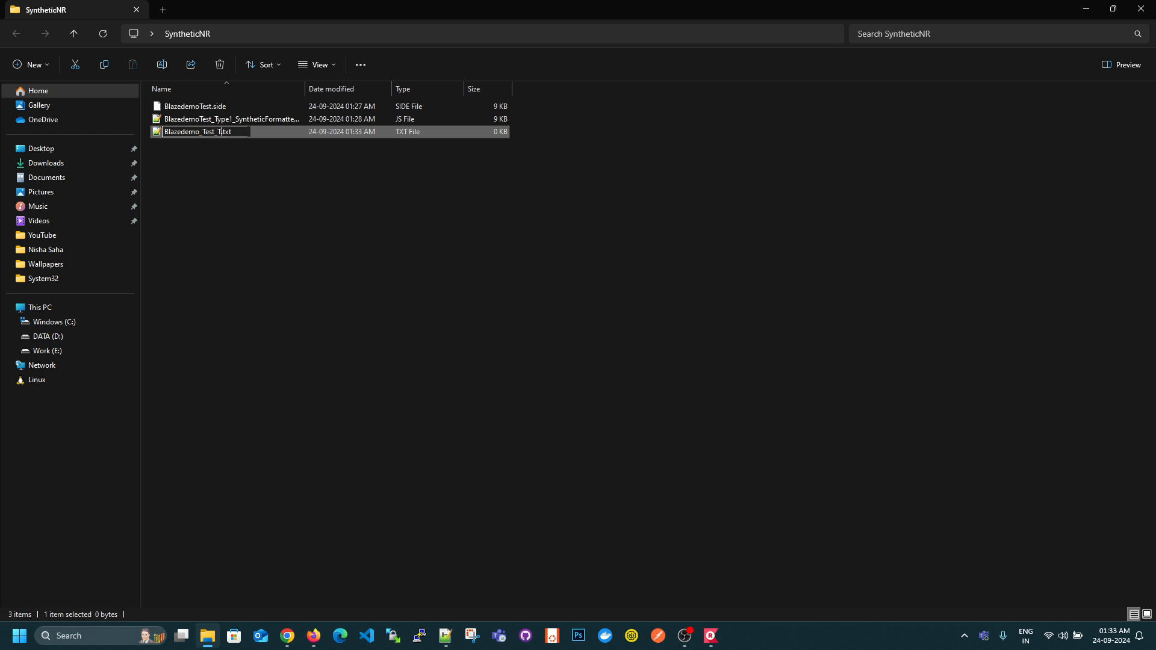
text(_Katalon)
key(BackSpace)
key(BackSpace)
key(BackSpace)
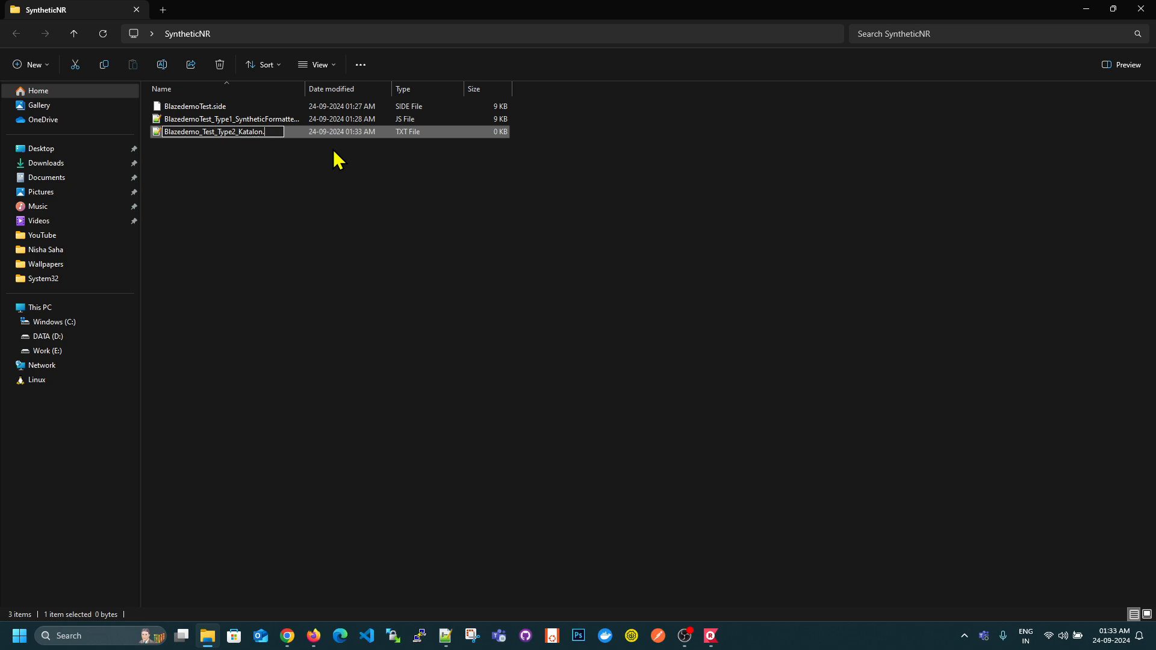
text(js)
key(Return)
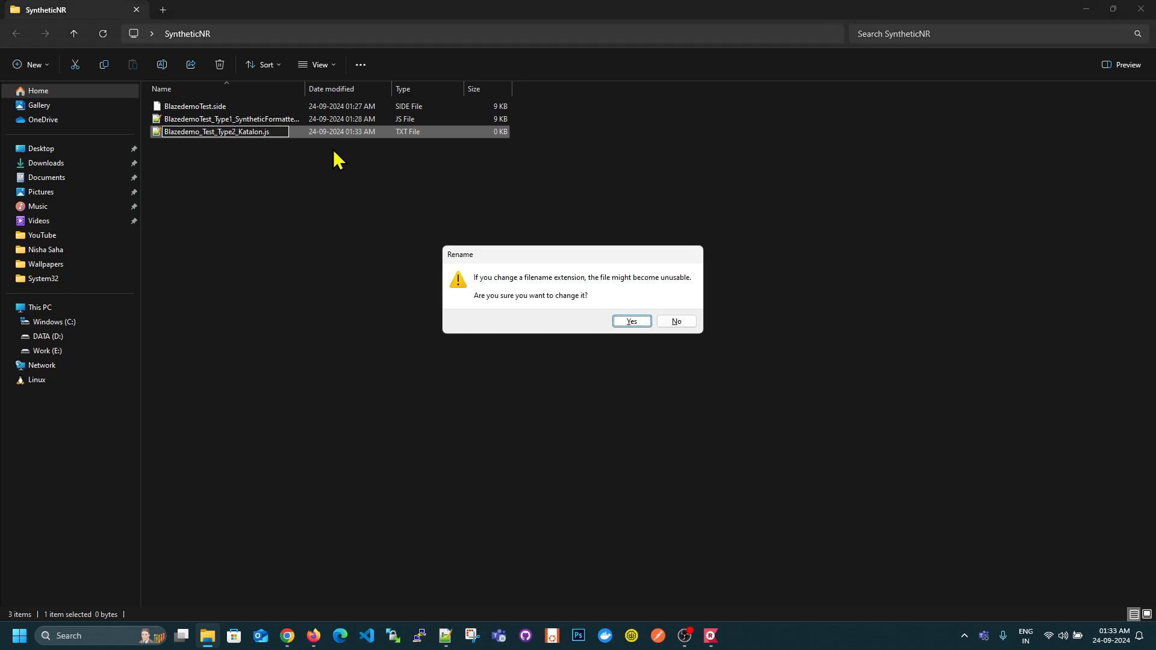
key(Return)
- Open Blazedemo_Test_Type2_Katalon.js in Notepad++, paste the copied Katalon script into it, and save the file
double_click(298, 132)
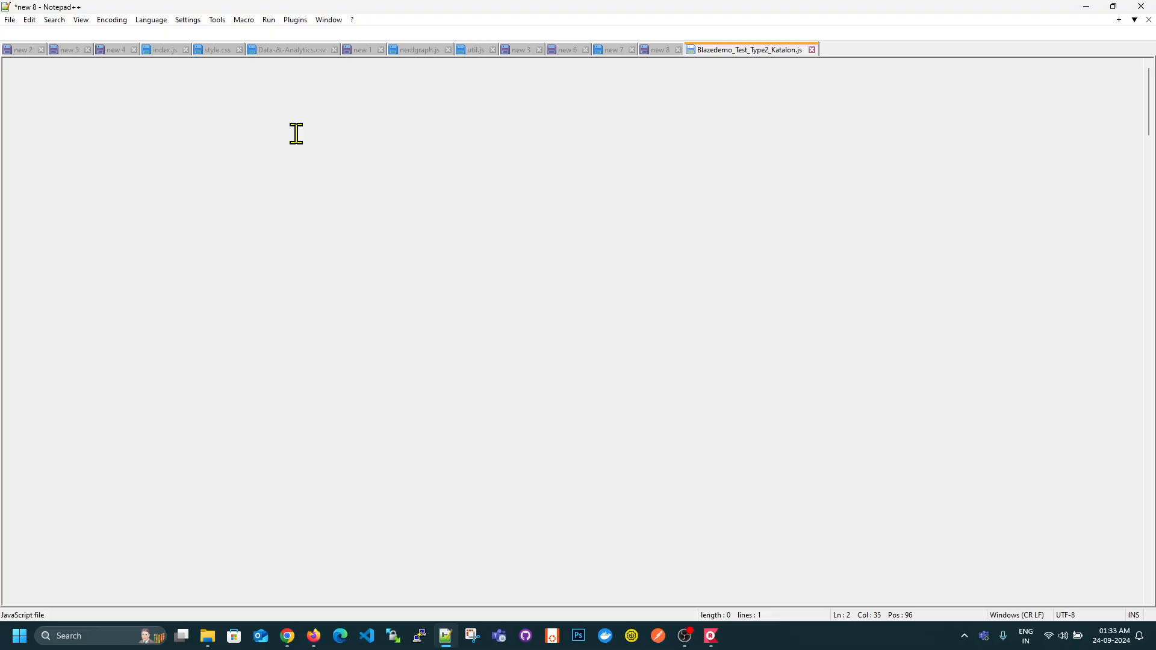
right_click(295, 133)
click(336, 172)
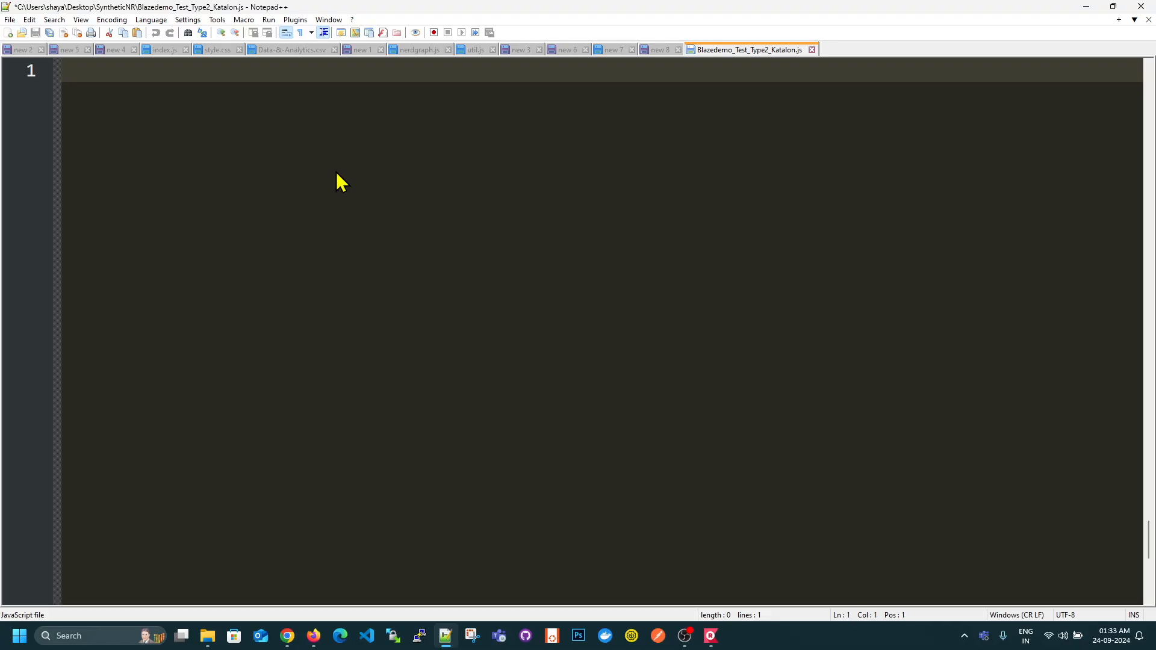
scroll(426, 322, up, 20)
scroll(425, 322, up, 16)
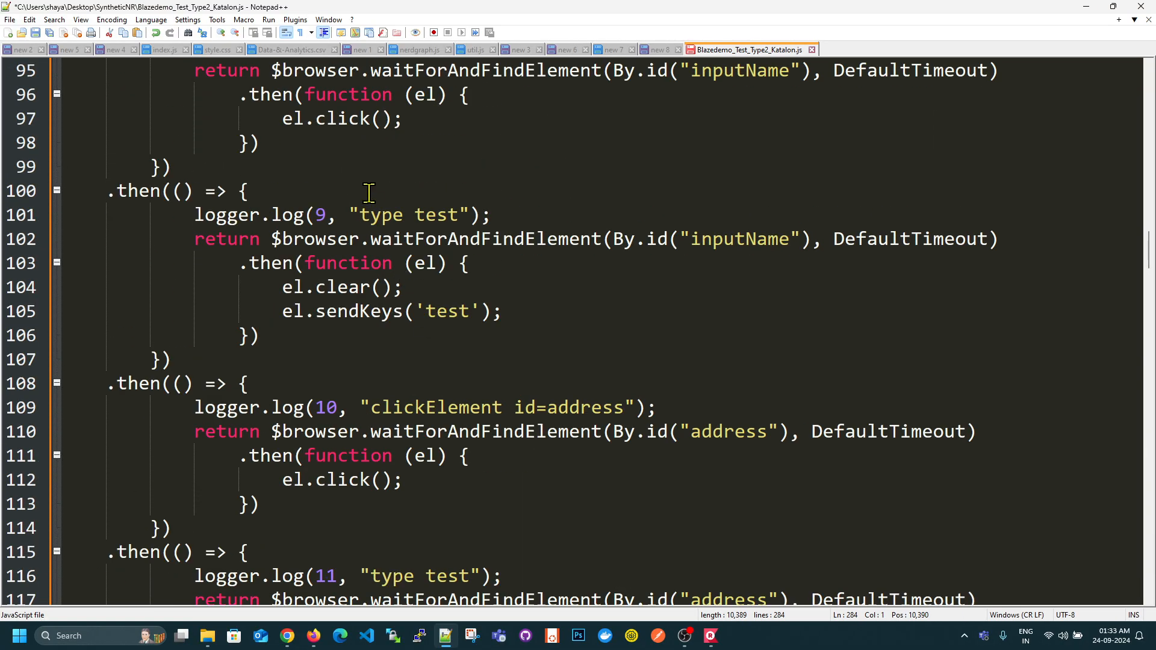
click(35, 33)
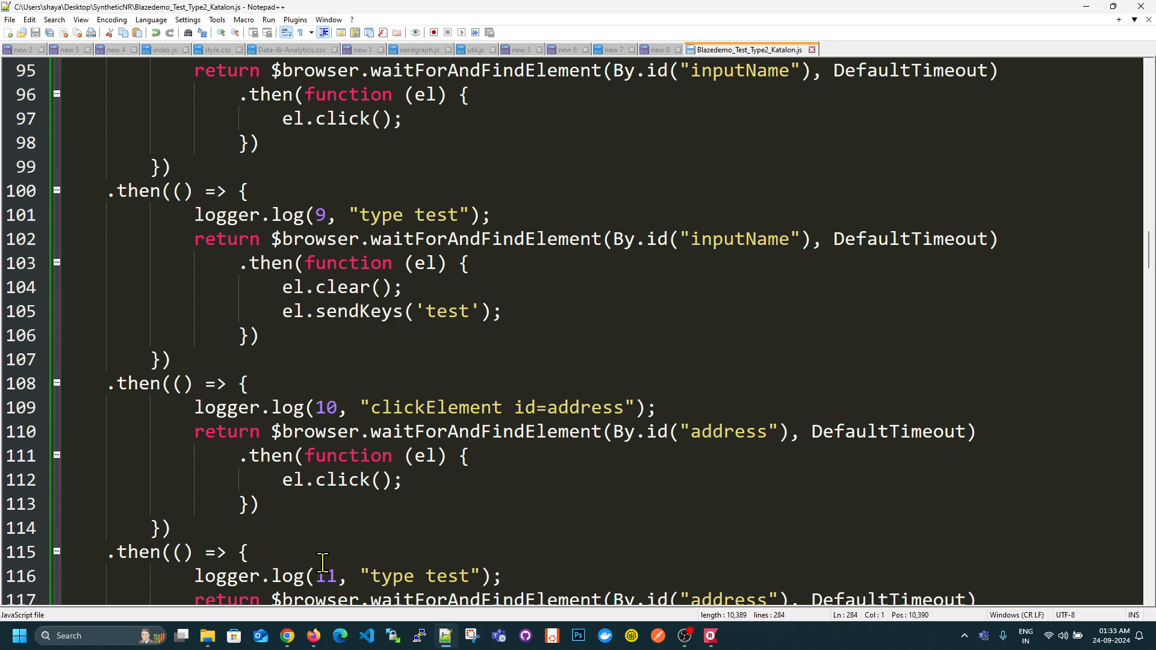
- Switch to the New Relic scripted browser monitor in Firefox, paste the Katalon script into the script editor, and validate it
click(314, 635)
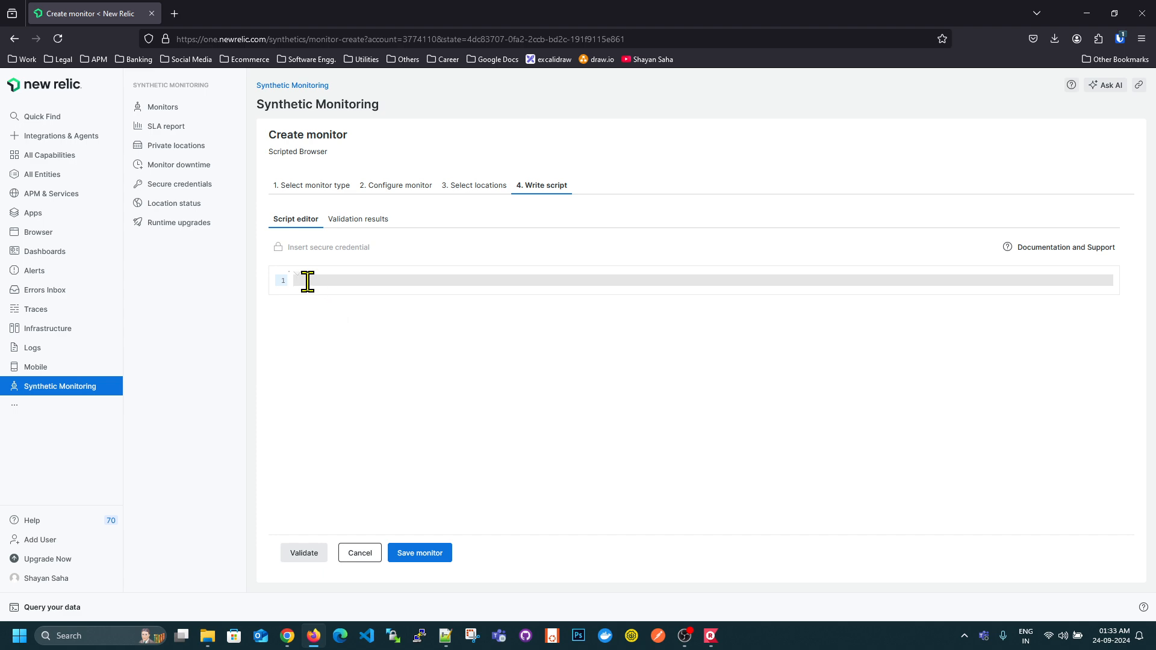
key(ctrl+v)
scroll(483, 400, up, 12)
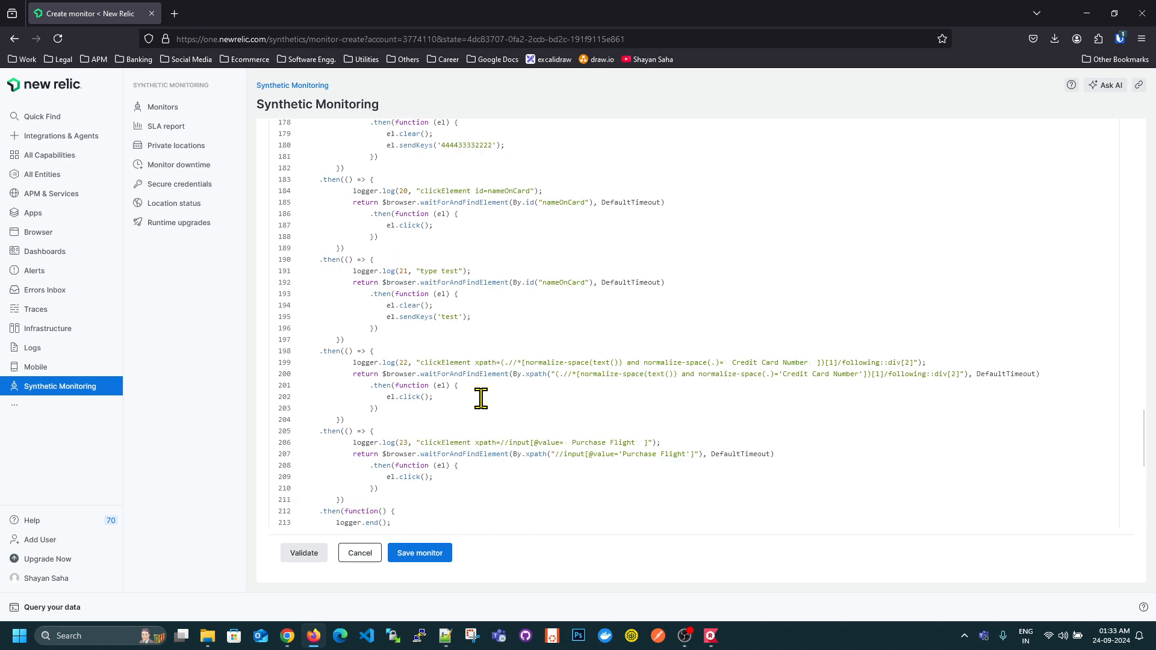
click(310, 555)
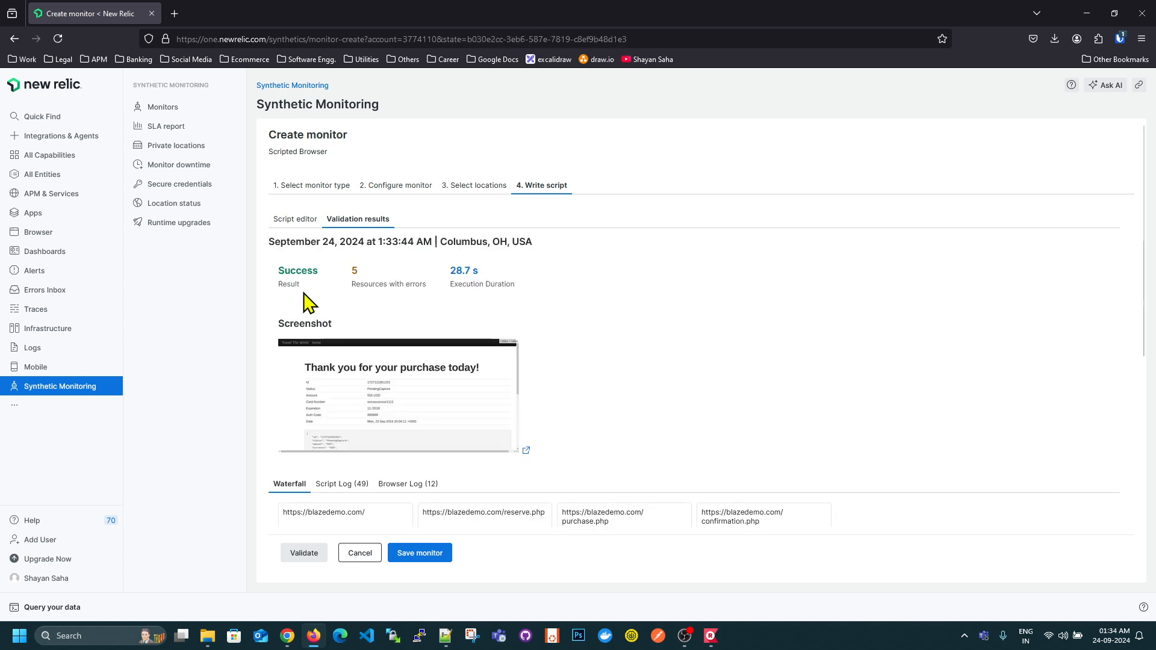
drag(278, 270, 318, 272)
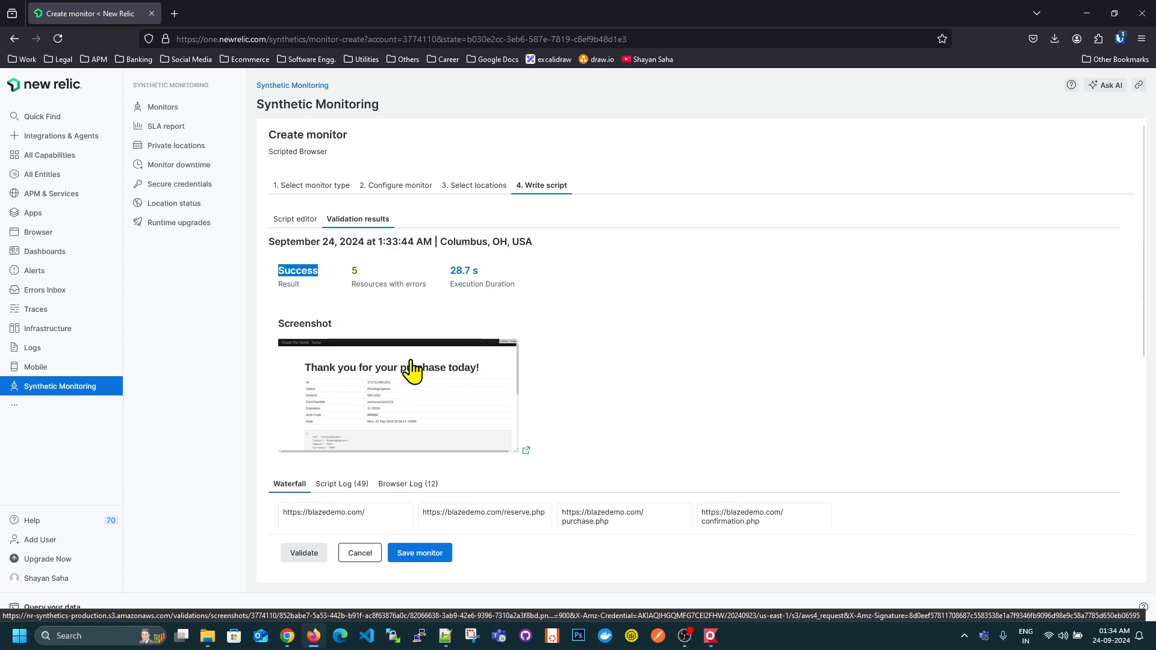
- Switch to the "new 8" notes in Notepad++ and append "- DONE" to the type2 Katalon Recorder Extension line
click(445, 635)
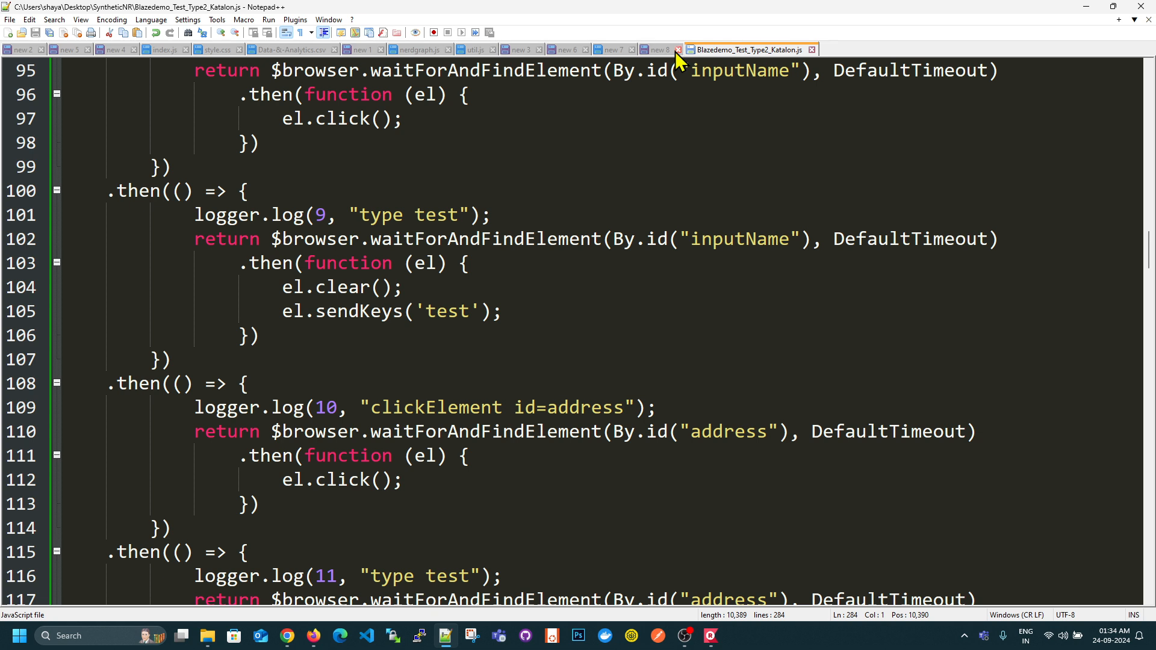
click(654, 49)
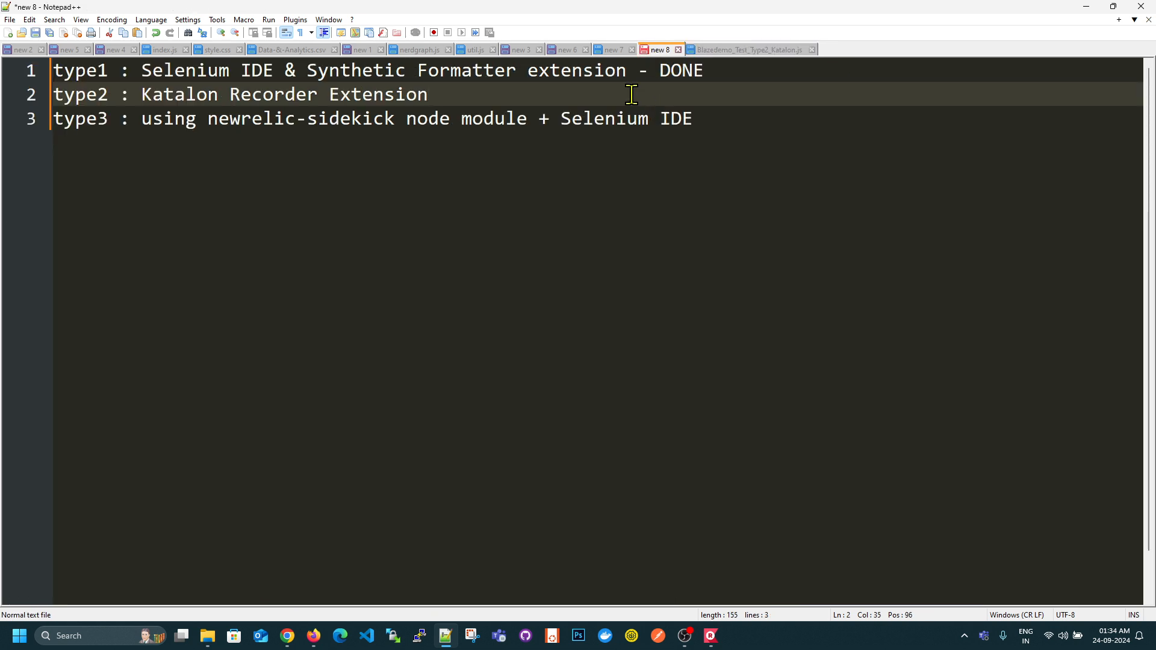
text(- DONE)
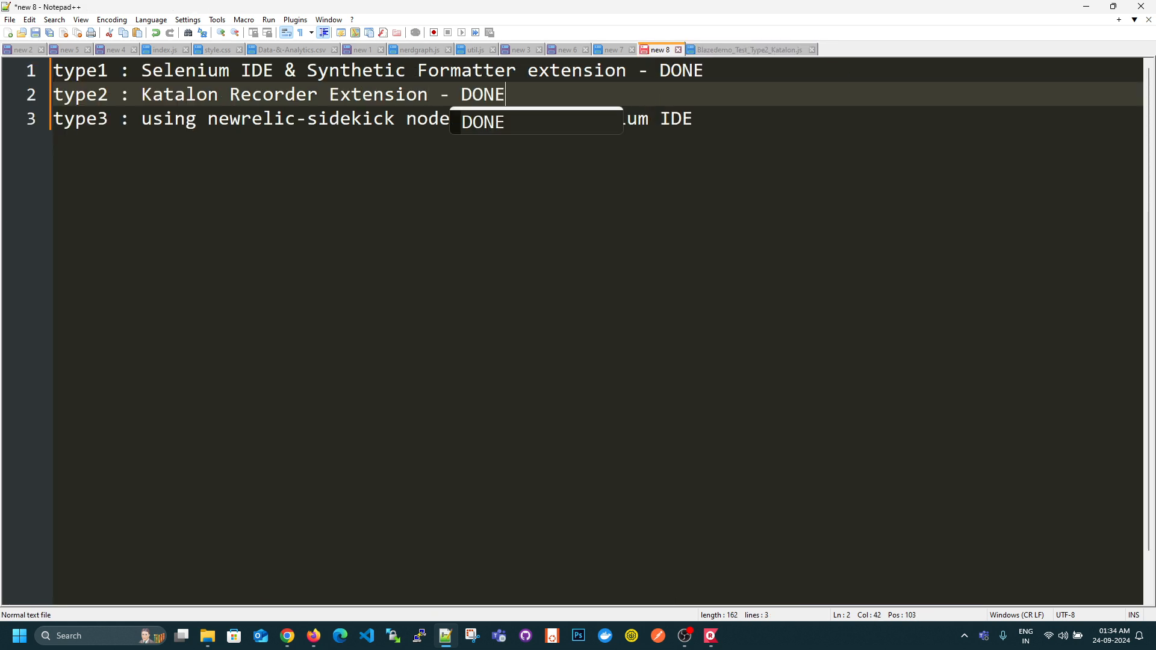
click(830, 285)
- Highlight the type3 method in the notes, focusing on the newrelic-sidekick module name
drag(134, 118, 735, 121)
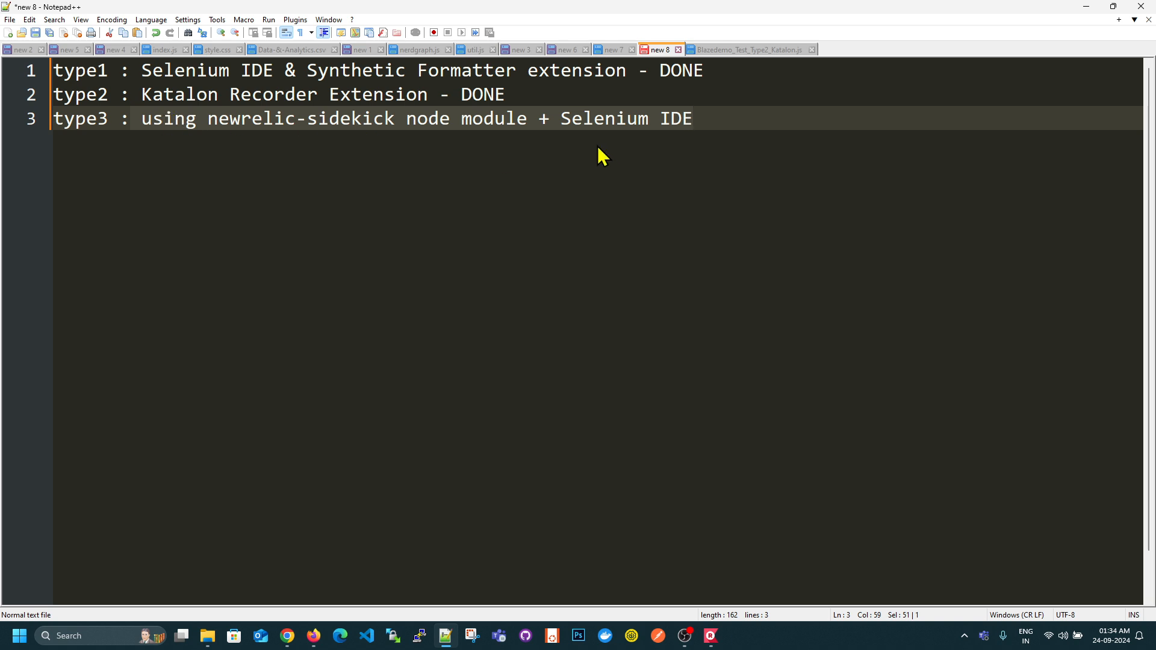
click(732, 152)
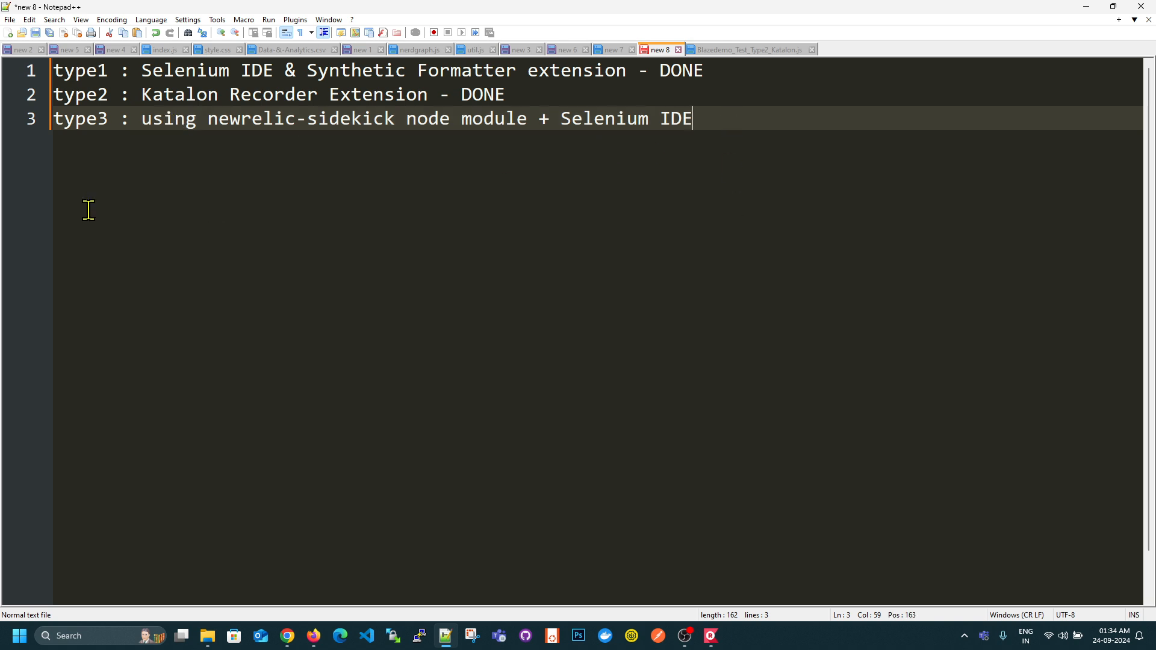
drag(206, 118, 395, 119)
- Return to the New Relic monitor's script editor and delete the entire Katalon script
click(1085, 7)
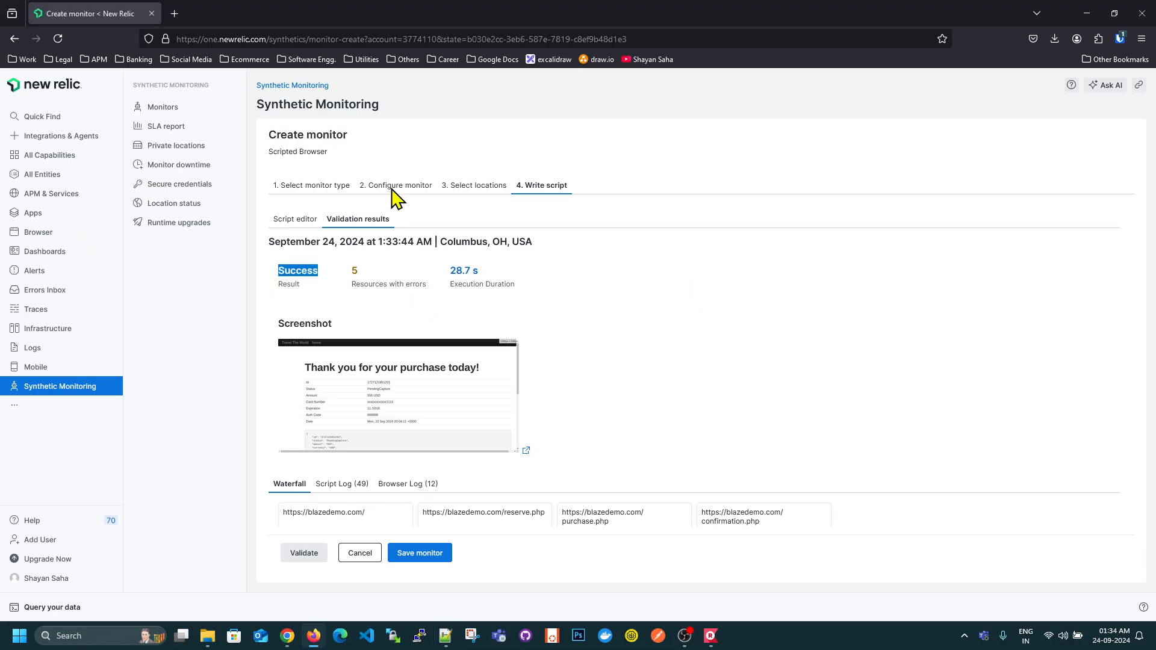
click(295, 220)
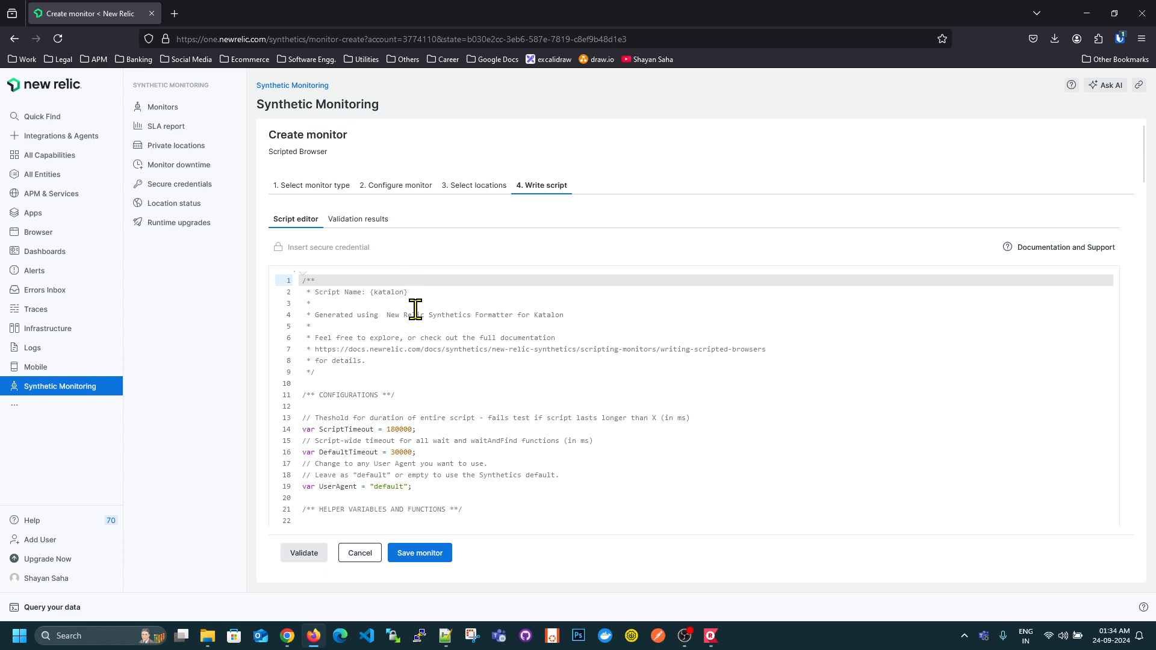
click(431, 348)
key(ctrl+a)
key(BackSpace)
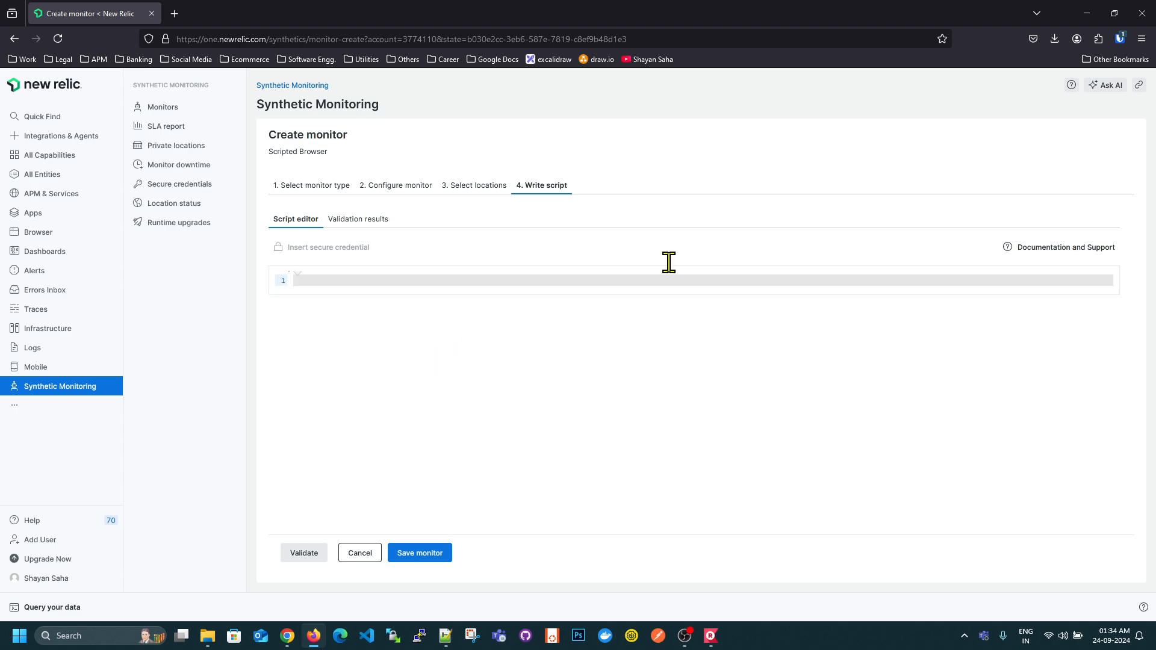
- Switch to Chrome, search for "newrelic-sidekick github", and open the newrelic-experimental/newrelic-sidekick repository
click(287, 636)
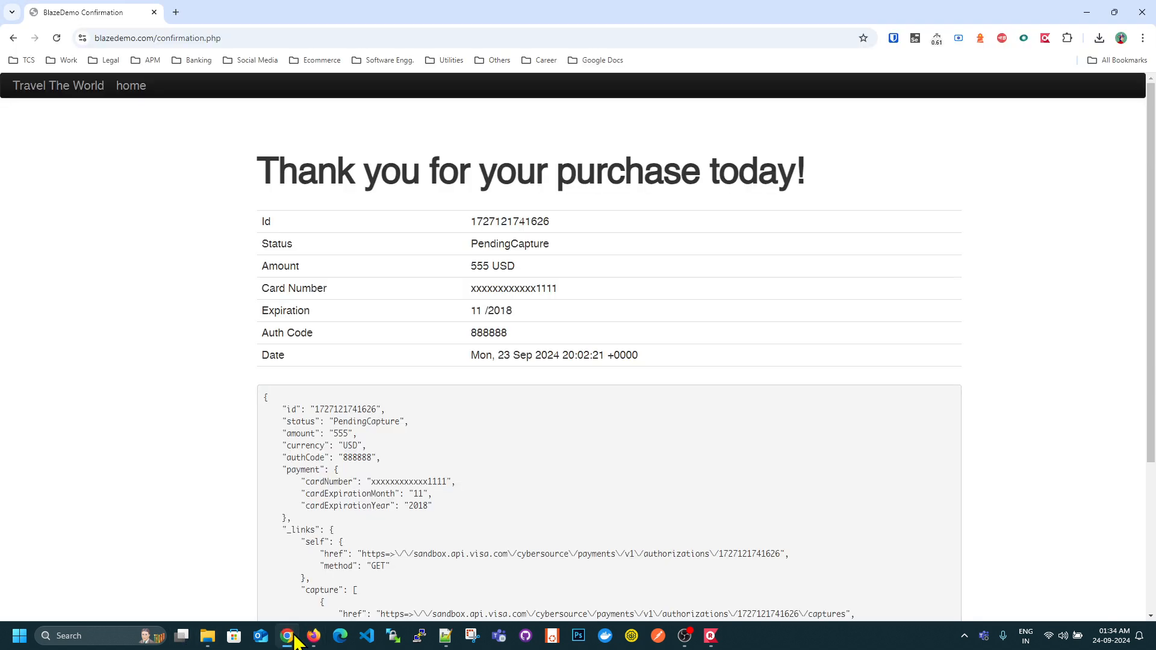
click(180, 34)
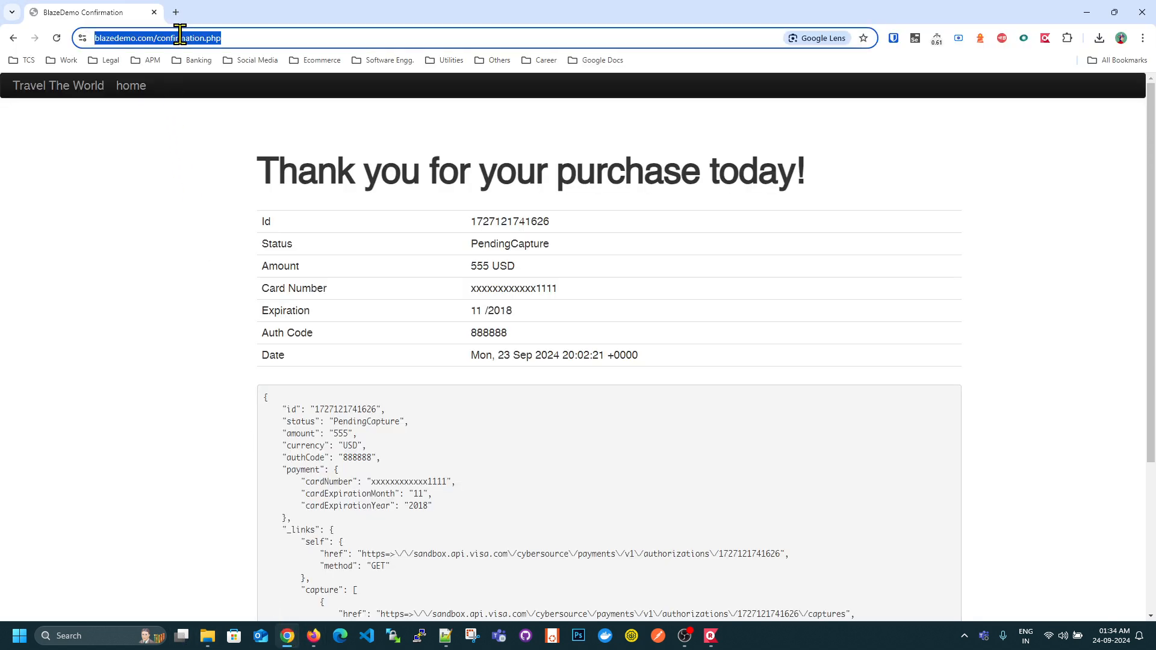
key(BackSpace)
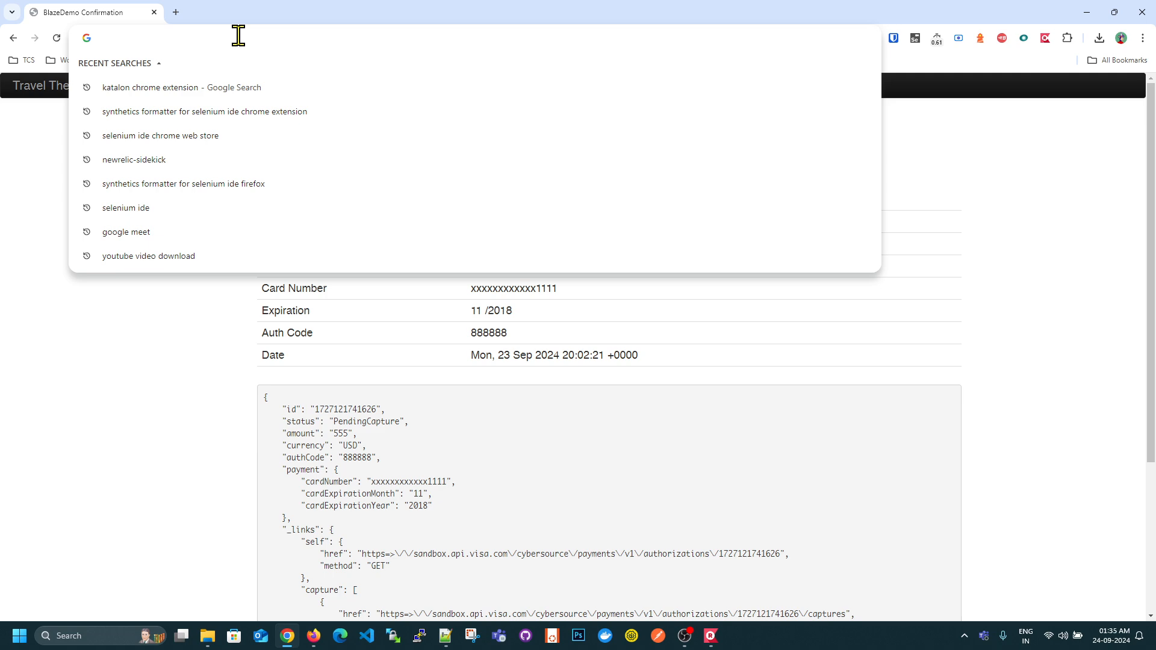
text(new)
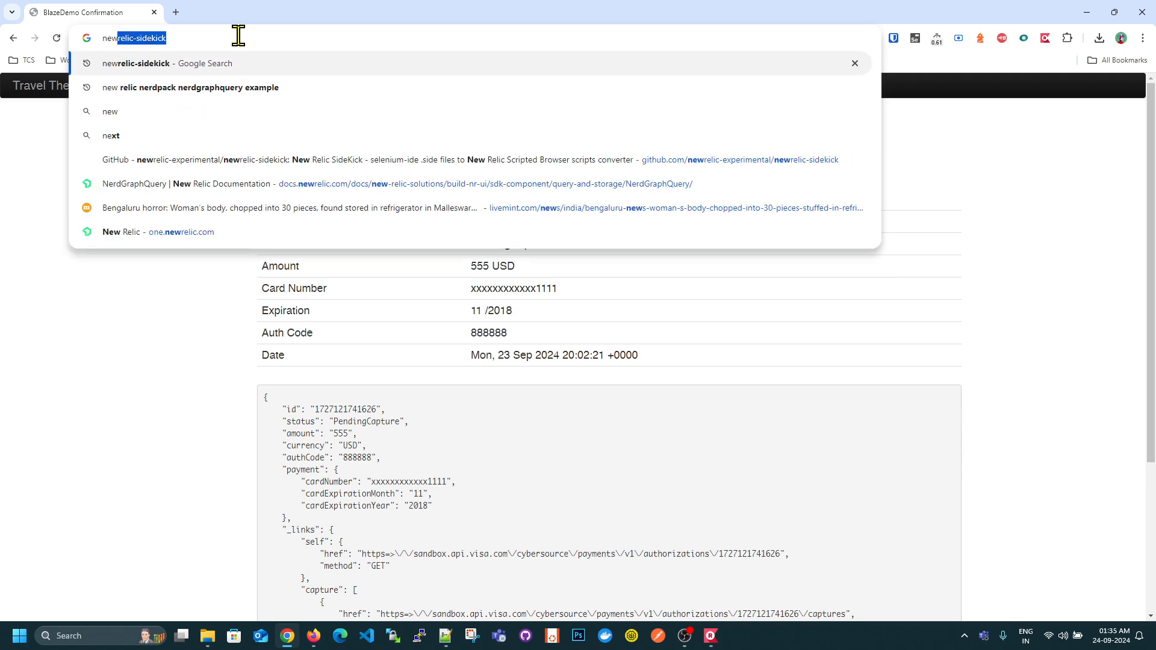
text(relic-side)
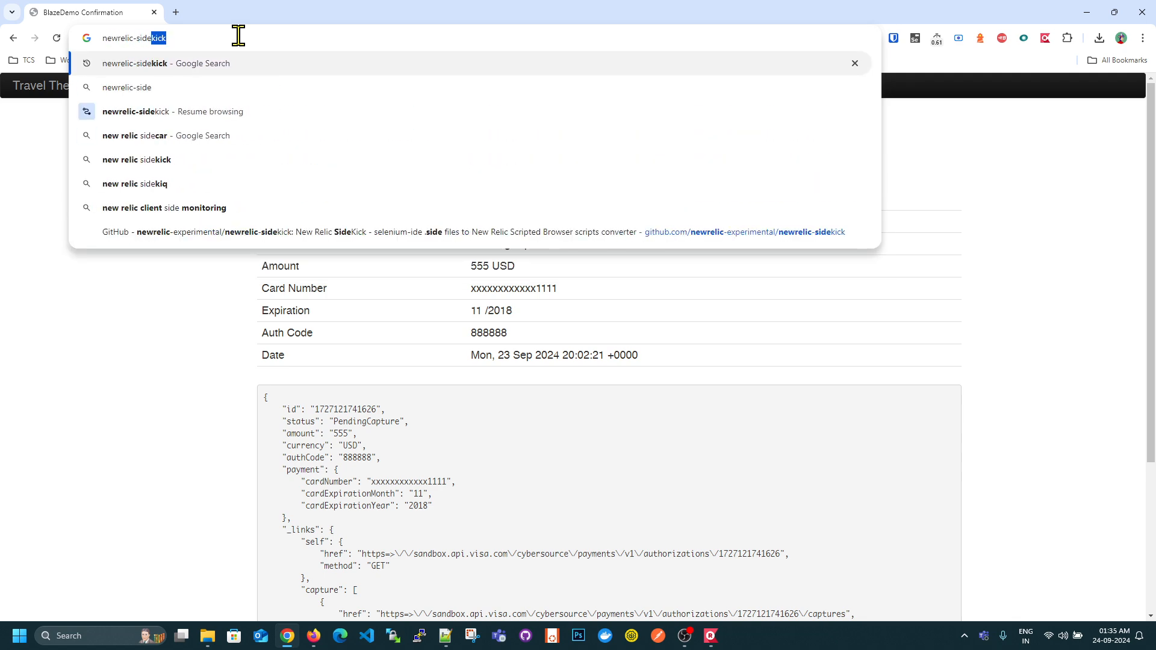
text(kick github)
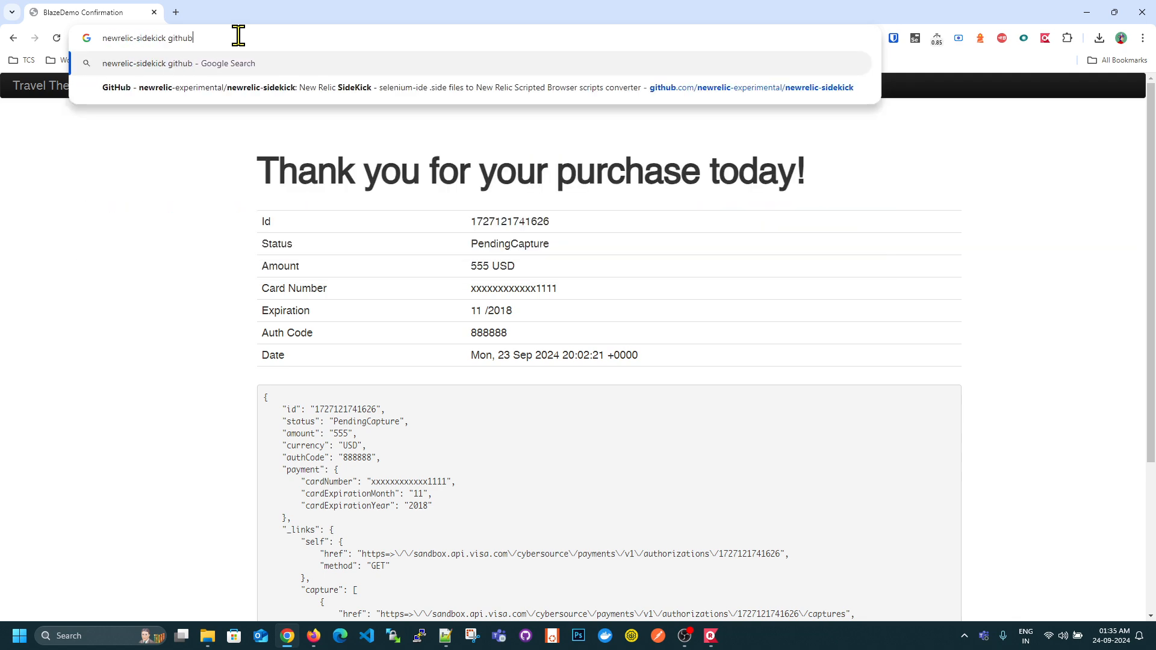
key(Return)
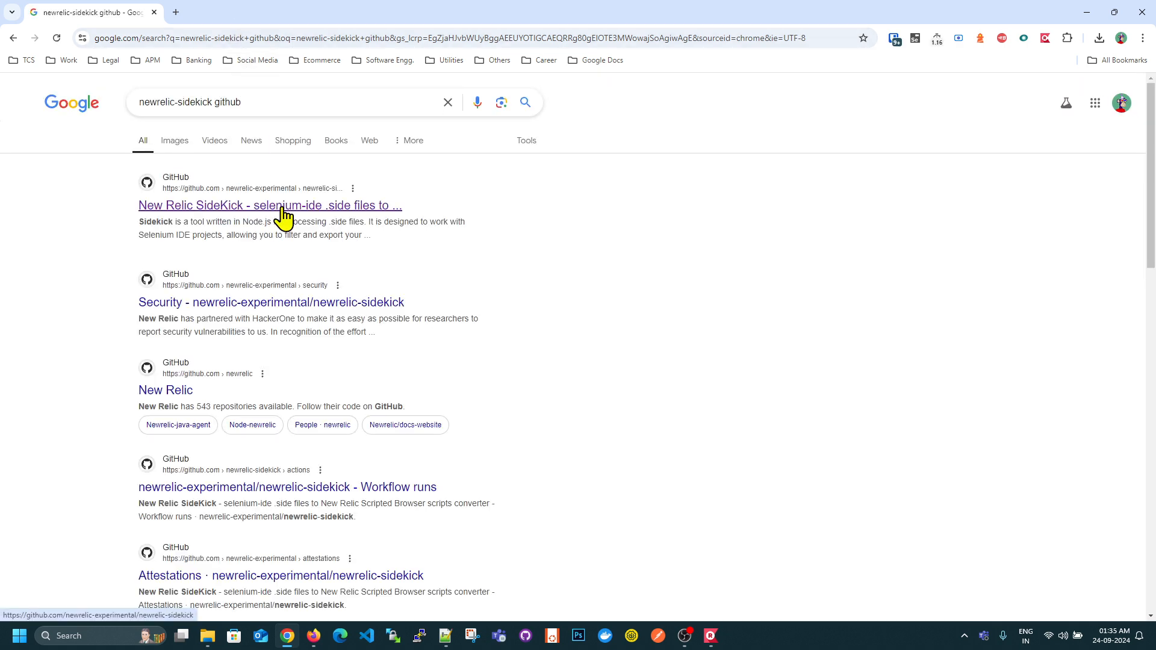
click(230, 210)
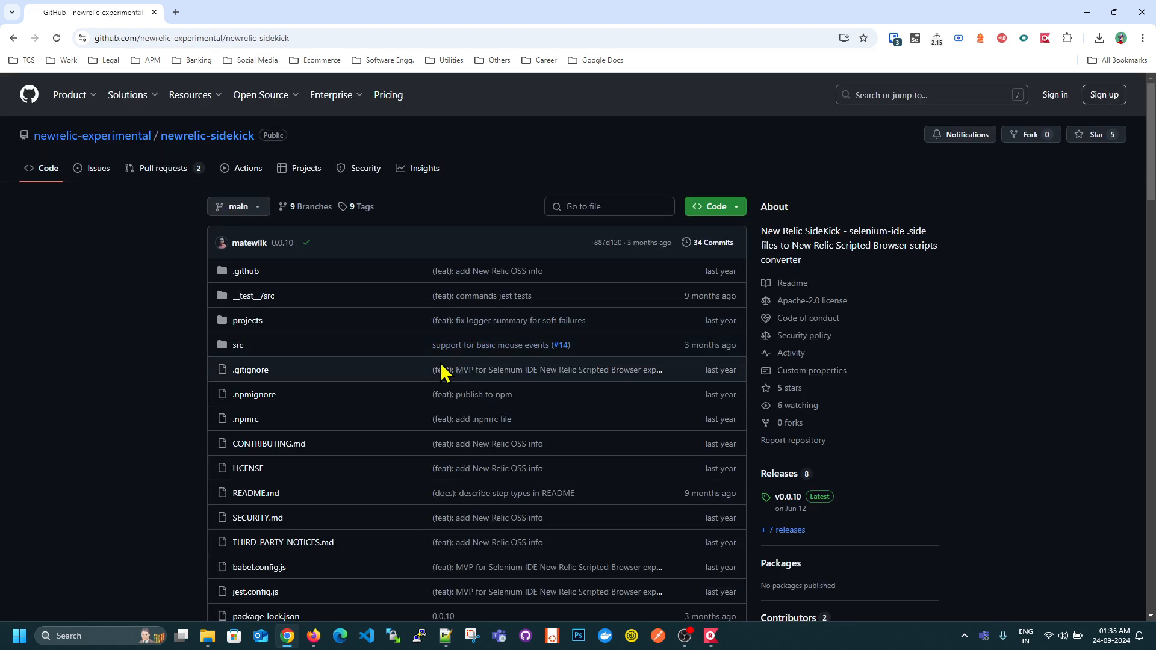
- Review the .side file usage requirement in the Sidekick README and copy the "npm install -g newrelic-sidekick" command
scroll(155, 374, down, 10)
scroll(301, 346, down, 4)
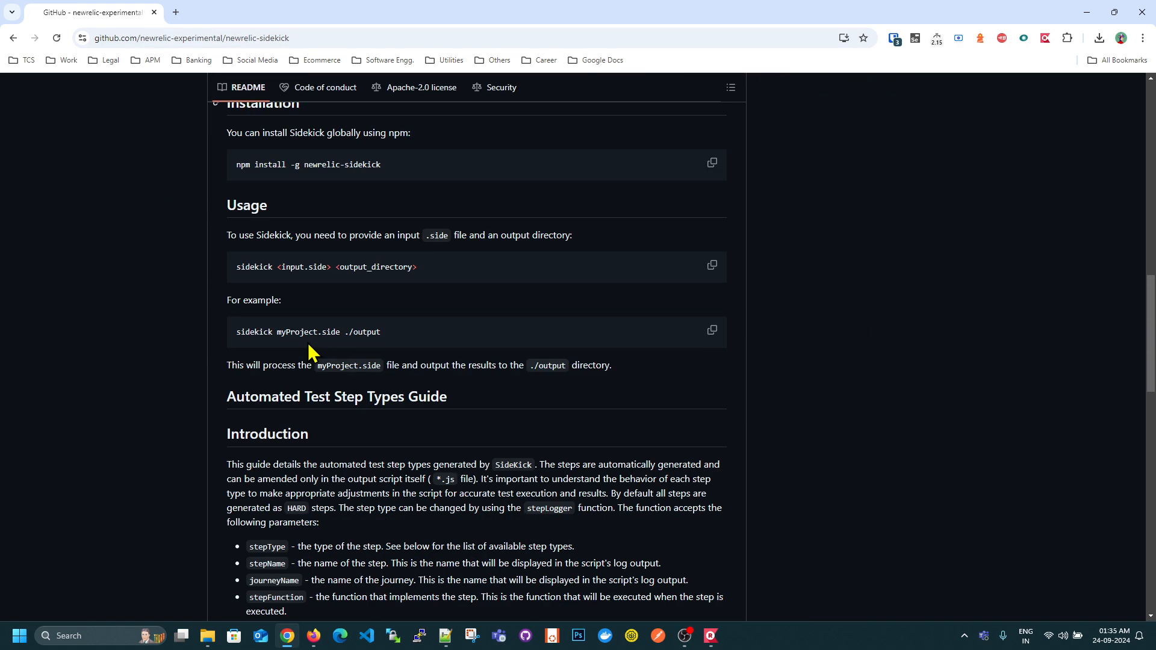
scroll(310, 352, up, 3)
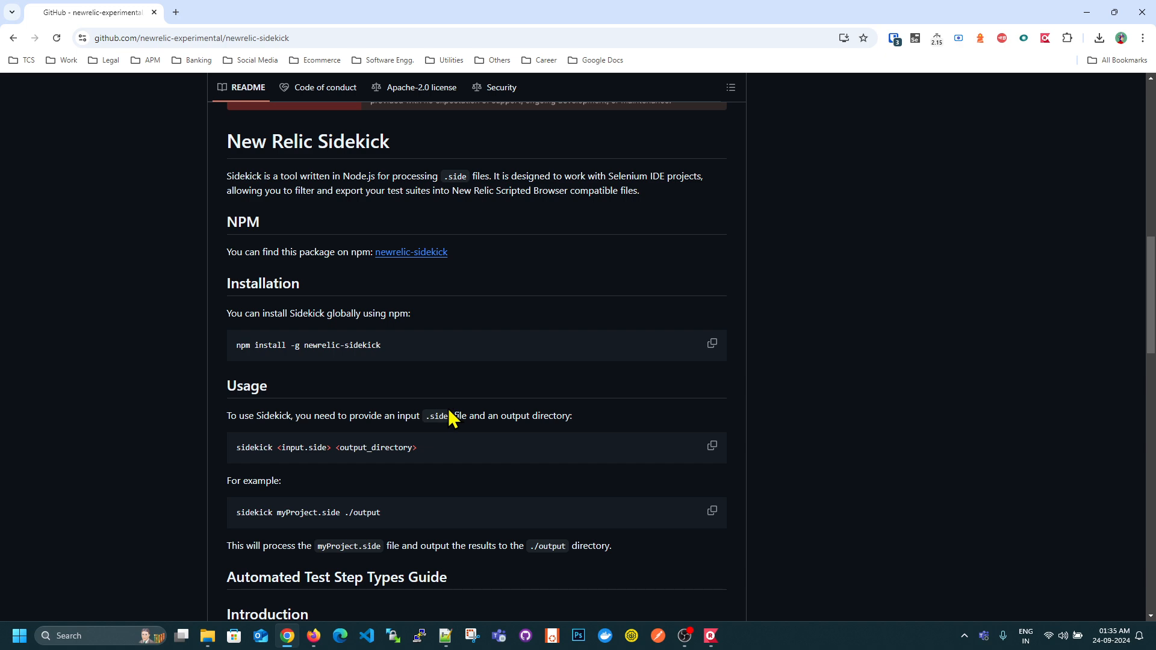
drag(426, 416, 448, 416)
scroll(451, 418, up, 5)
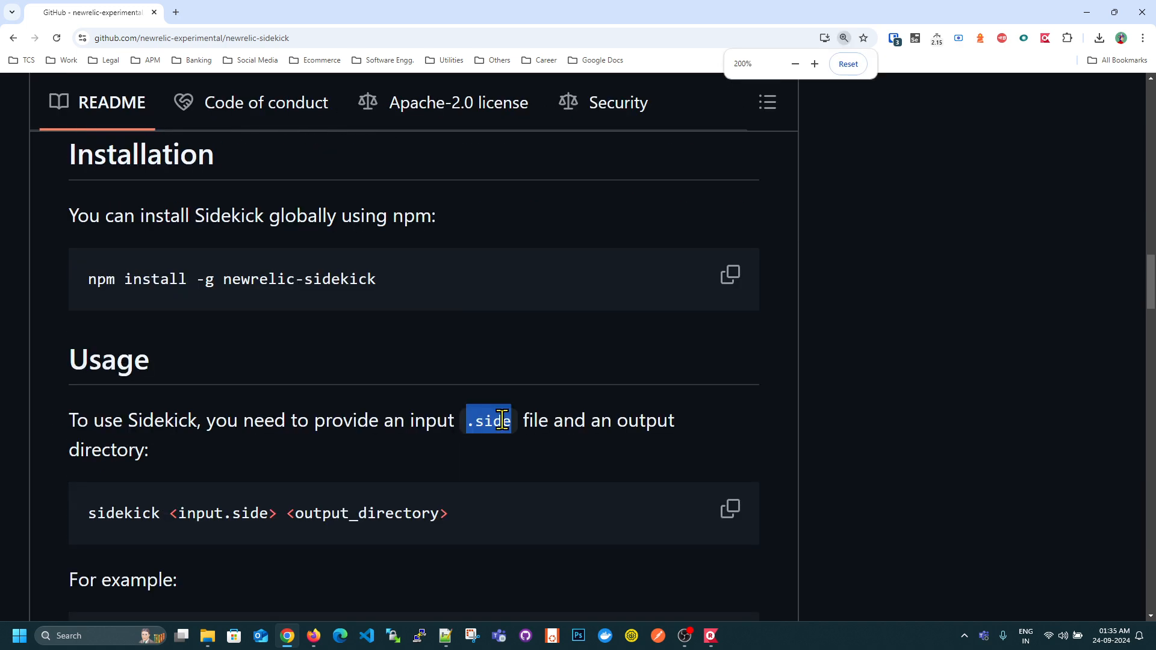
drag(467, 422, 526, 427)
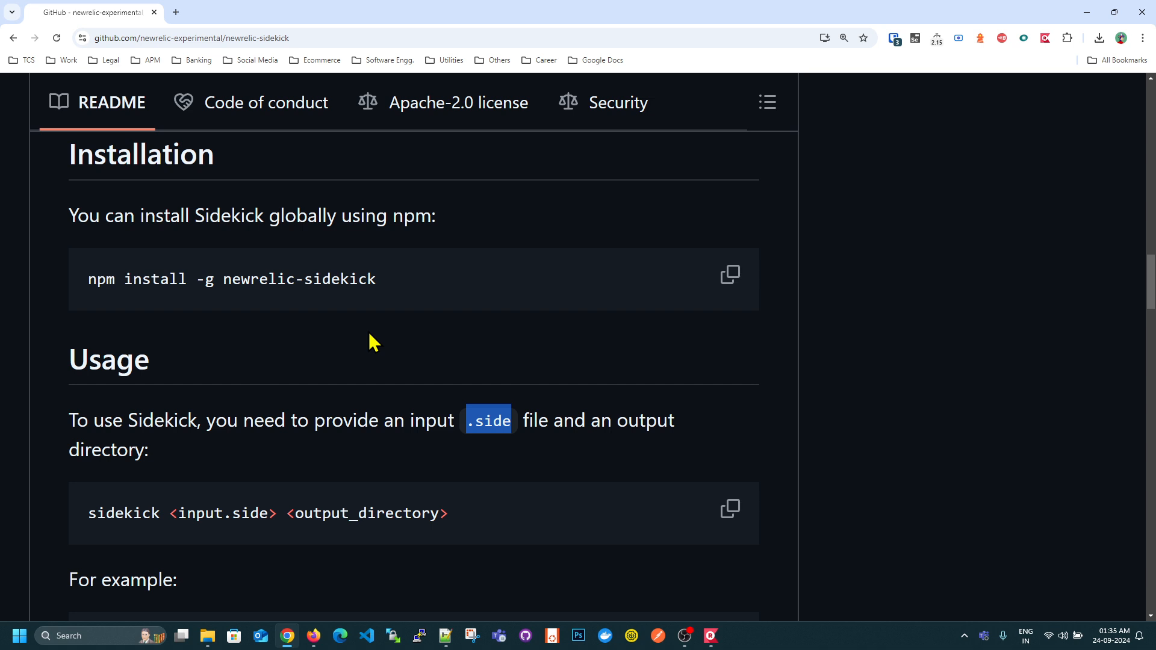
click(431, 303)
click(728, 277)
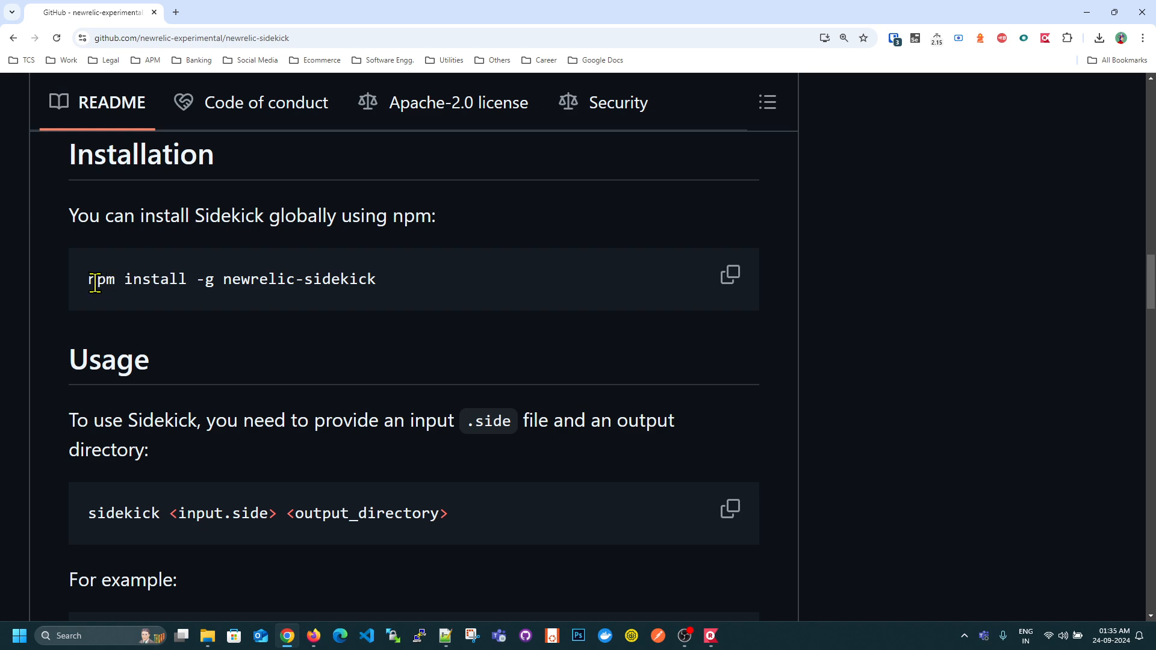
- Open the nodejs.org website in a new browser tab, return to the Sidekick README, and minimize Chrome
click(176, 12)
text(node)
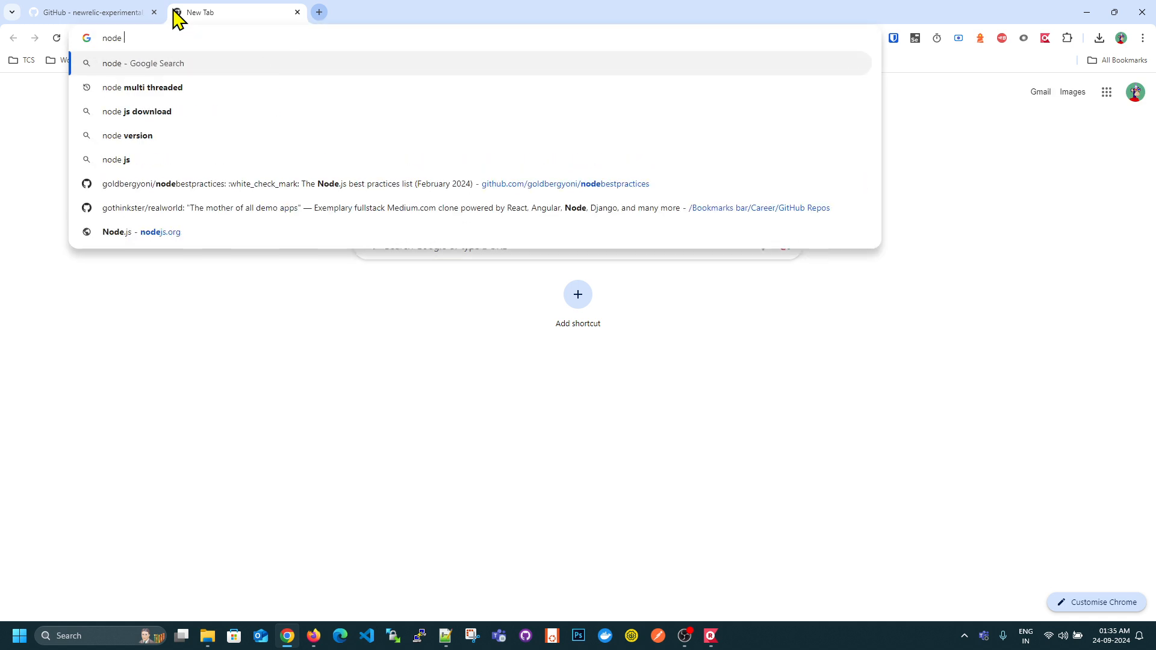
click(173, 235)
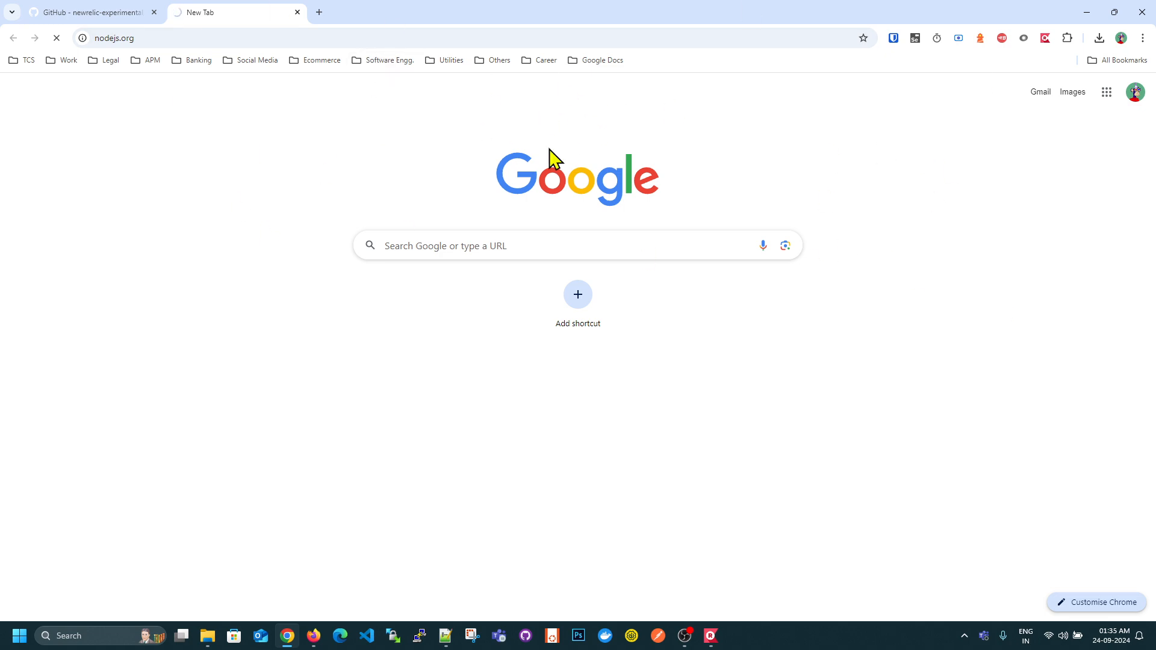
click(81, 12)
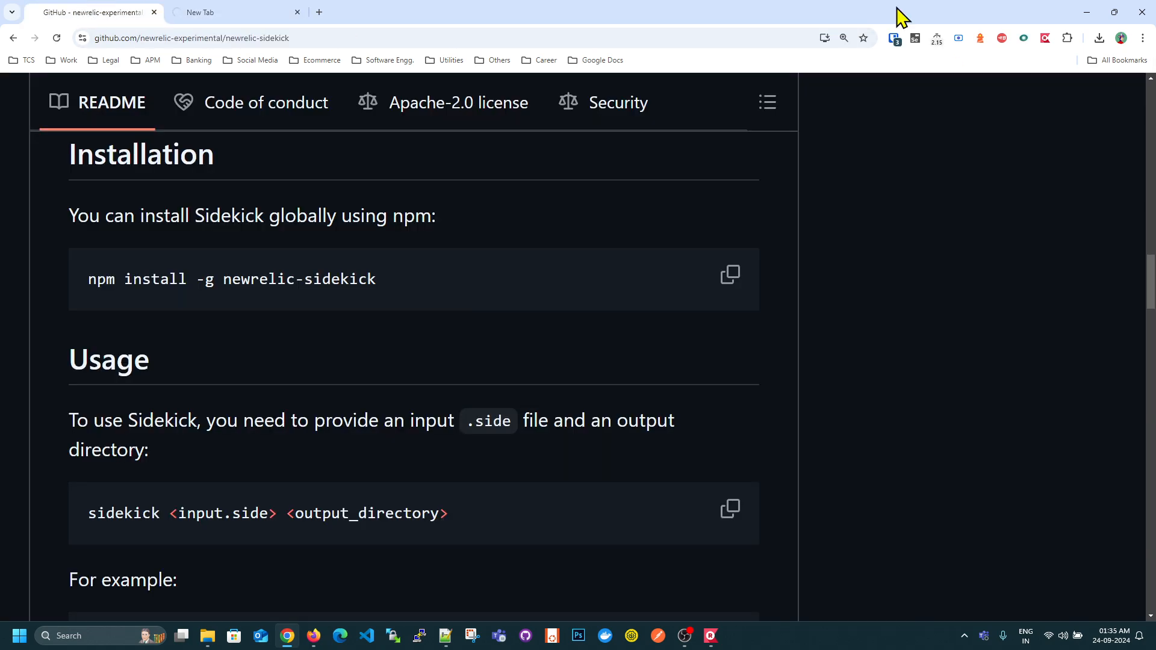
click(1086, 12)
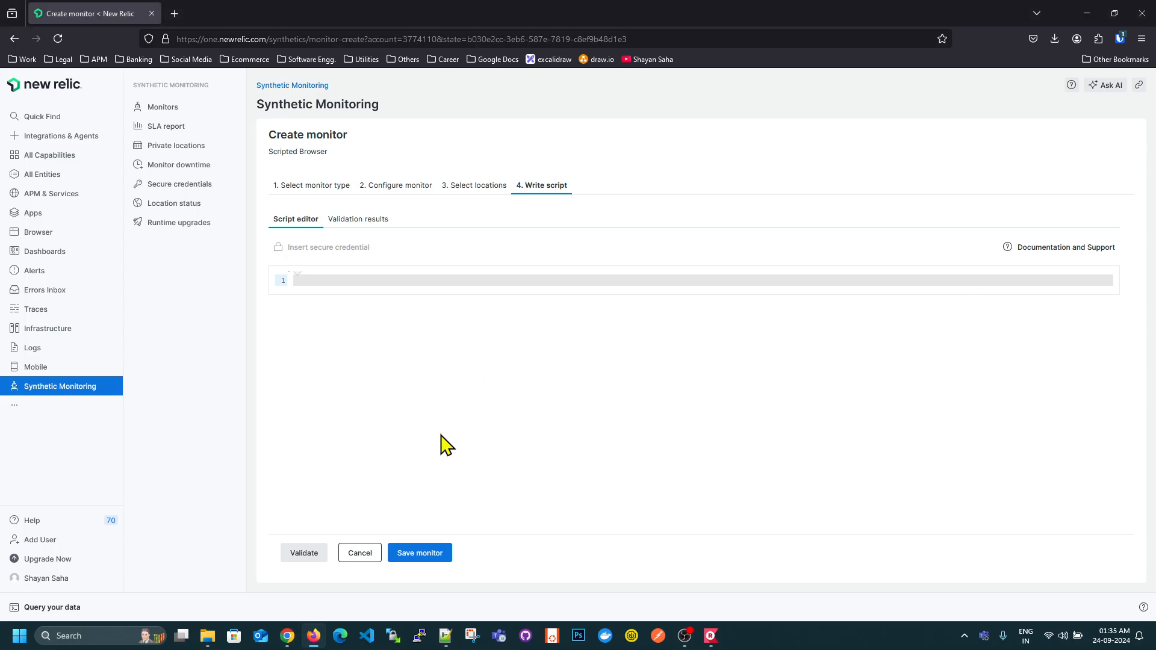
- Switch to File Explorer, select BlazedemoTest.side in the SyntheticNR folder, and launch a command prompt in that folder
click(207, 637)
click(407, 302)
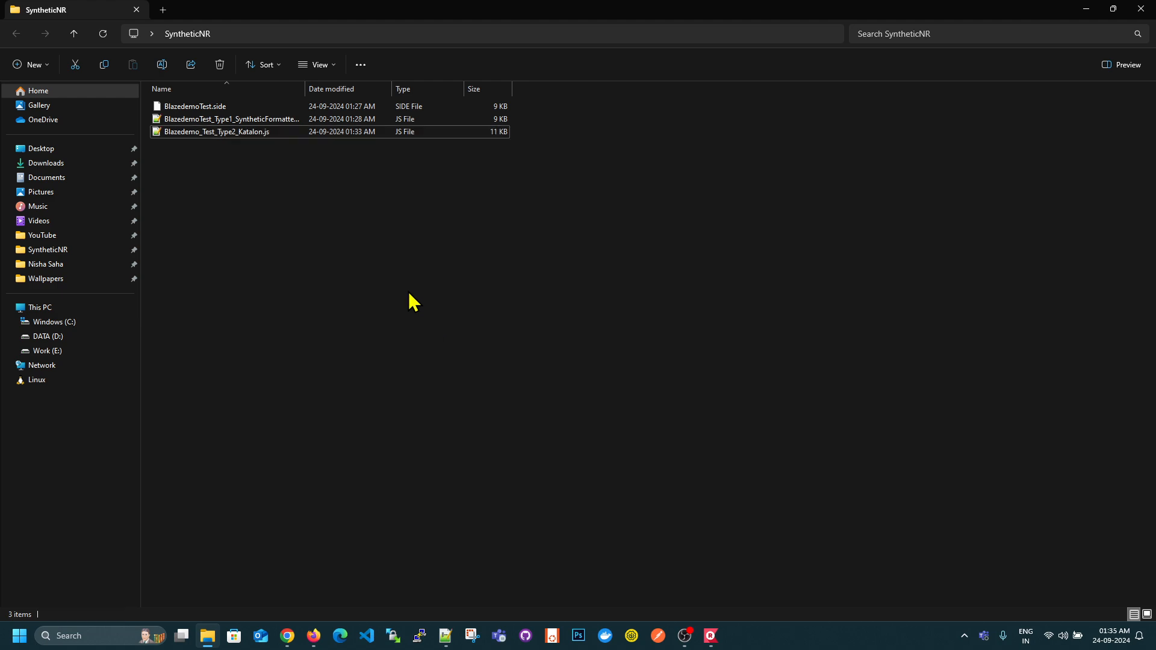
click(202, 108)
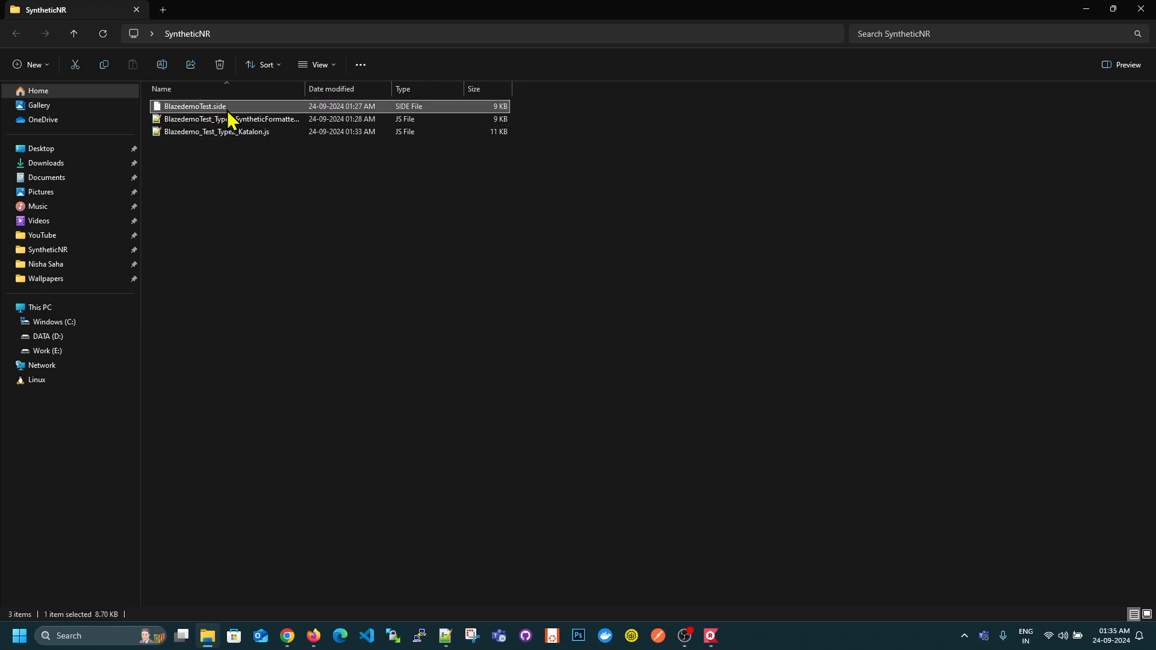
click(325, 36)
text(cmd)
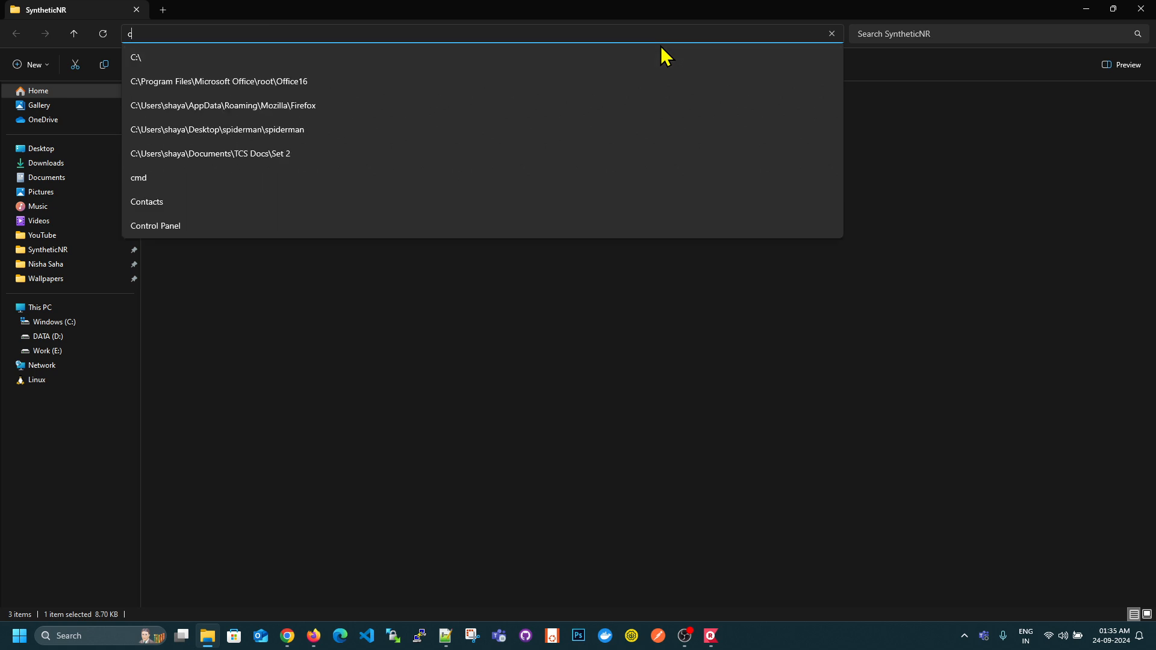
key(Return)
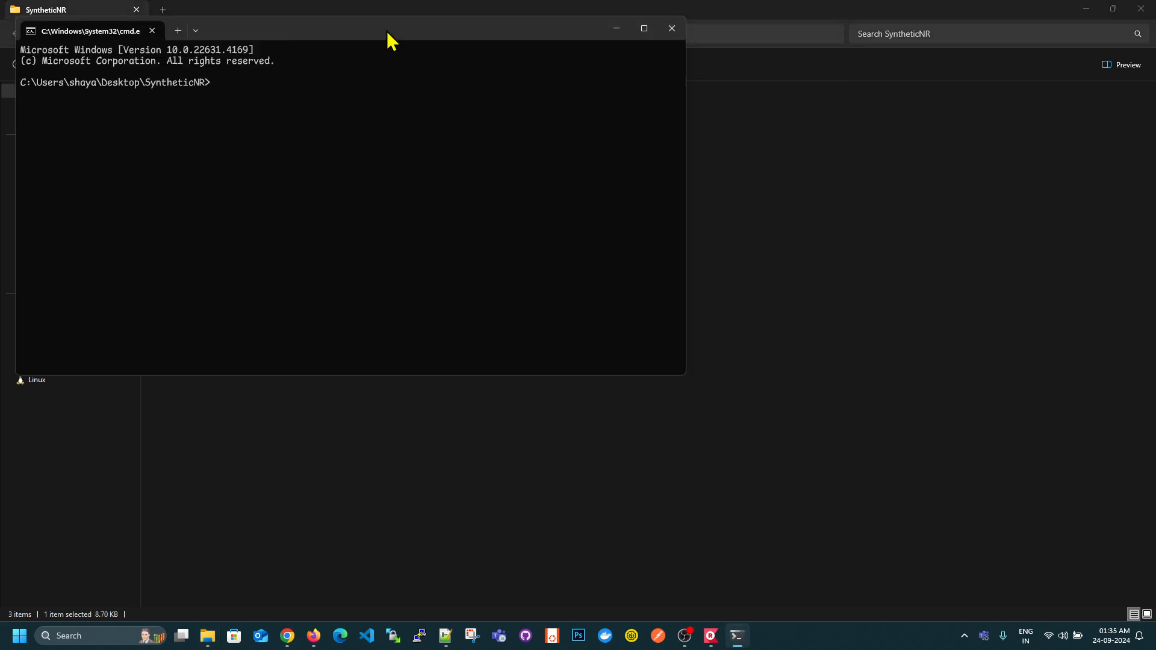
- Check the installed Node.js version with "node -v" and clear the command prompt
drag(389, 39, 769, 134)
scroll(803, 236, up, 2)
text(node -v)
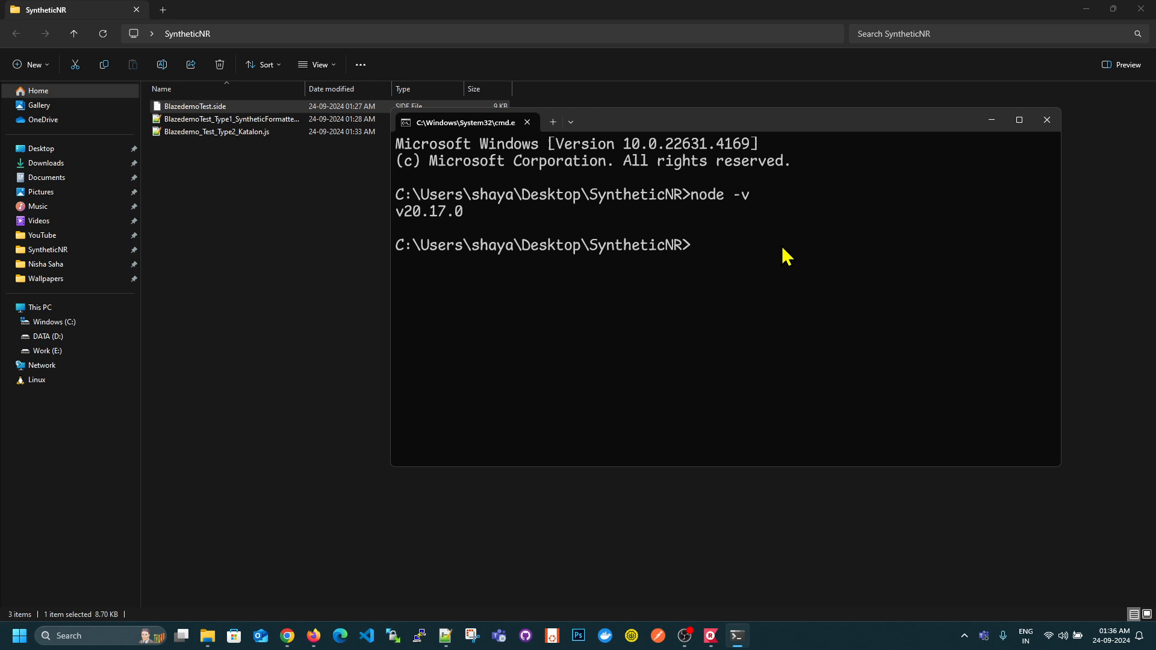
text(cls)
key(Return)
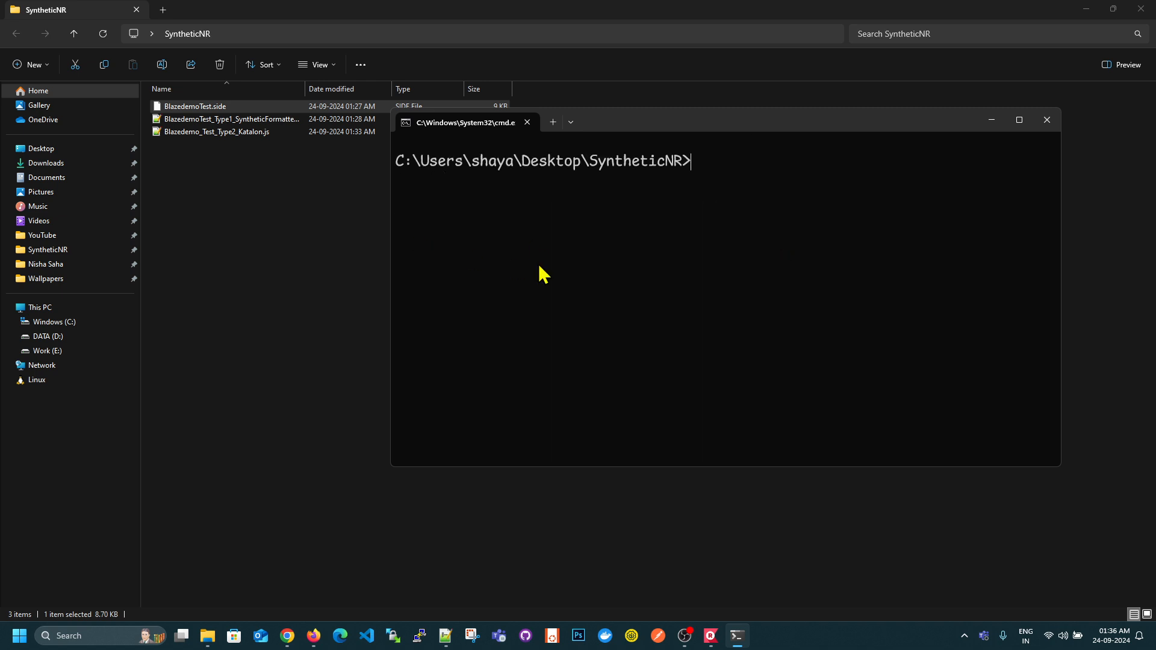
- Install Sidekick globally by running "npm install -g newrelic-sidekick", and clear the command prompt output
text(np)
key(BackSpace)
key(BackSpace)
key(ctrl+v)
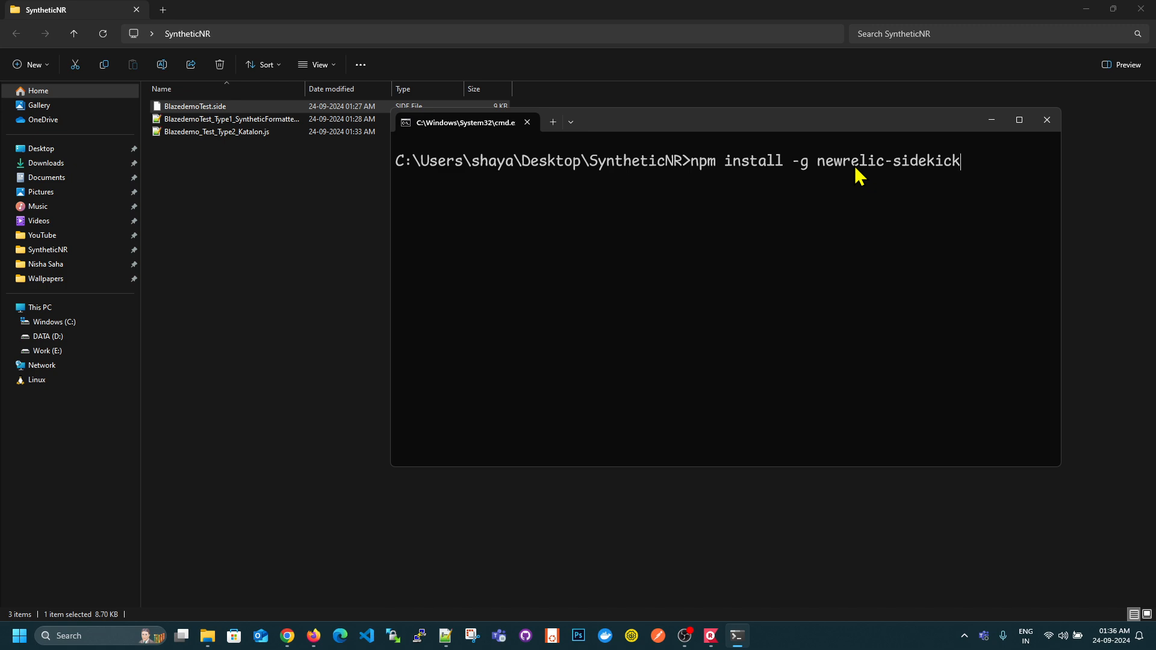
key(Return)
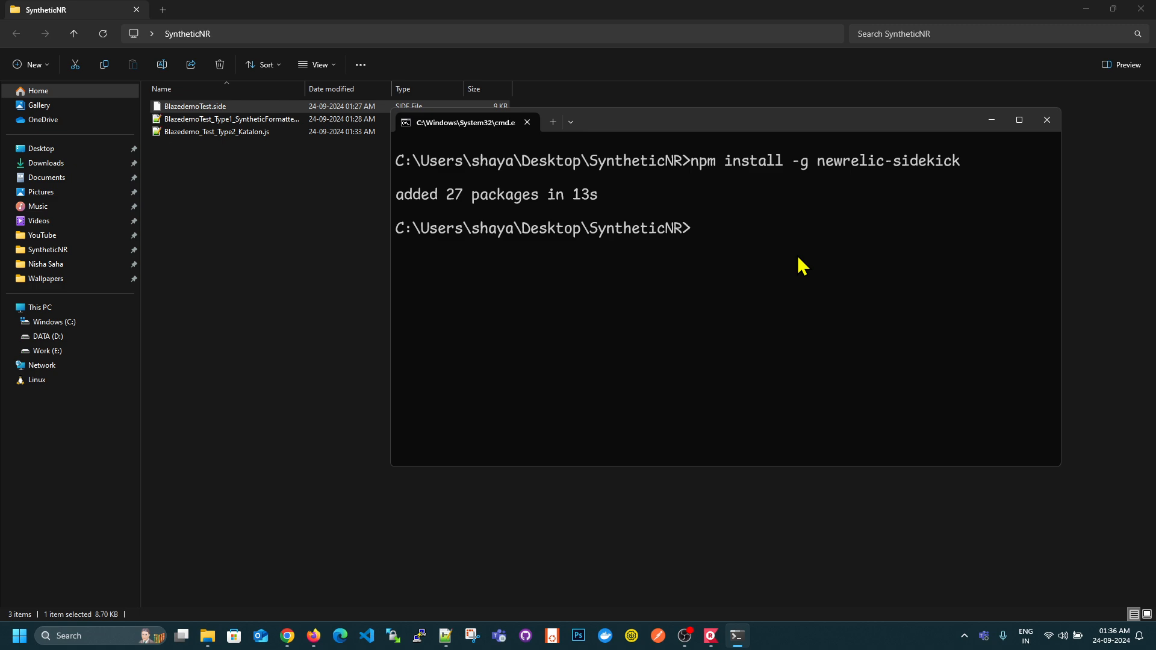
text(cls)
key(Return)
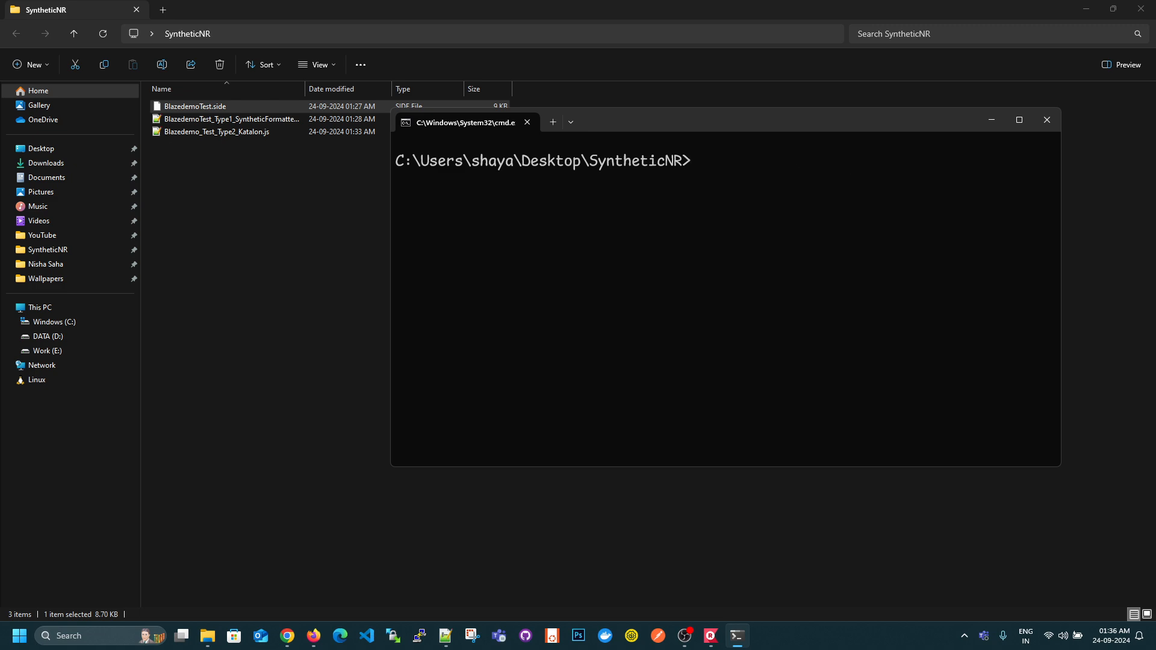
- Convert the Selenium recording by running "sidekick ./BlazedemoTest.side ./" and close the command prompt
text(sidekick ./)
key(Tab)
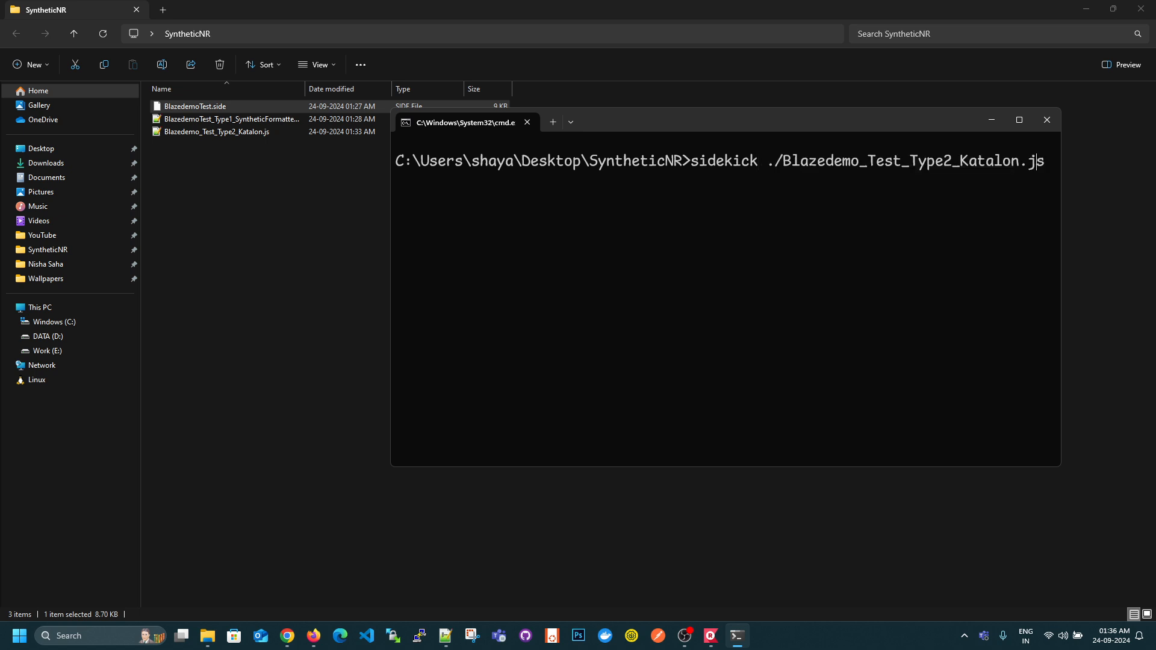
key(Tab)
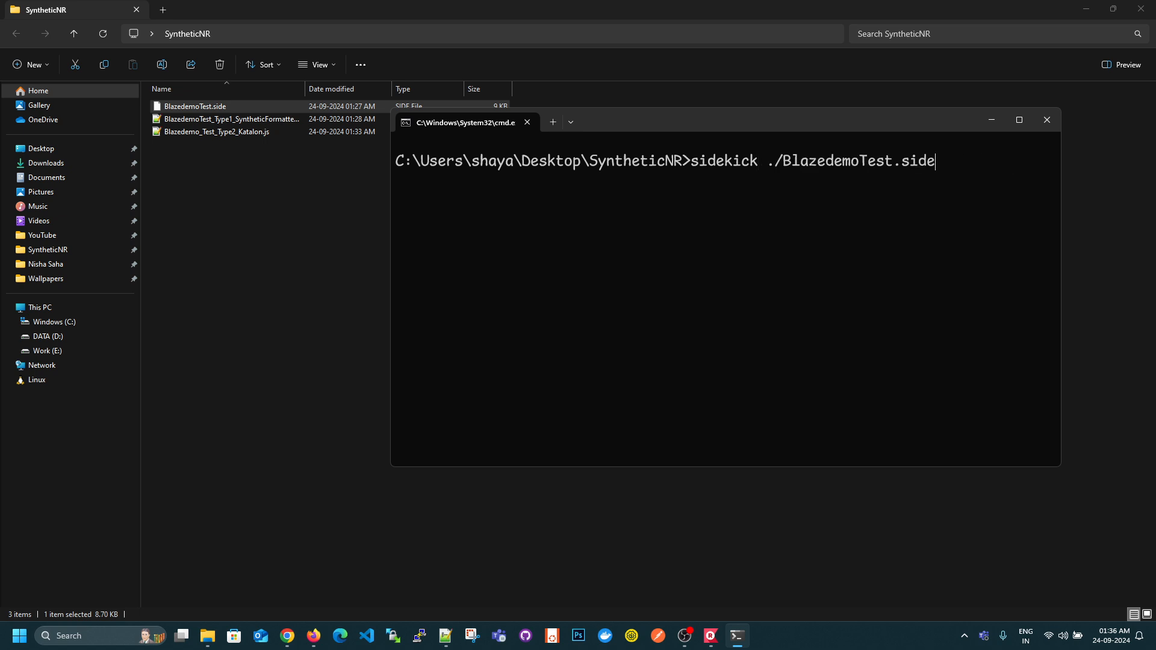
drag(388, 250, 230, 250)
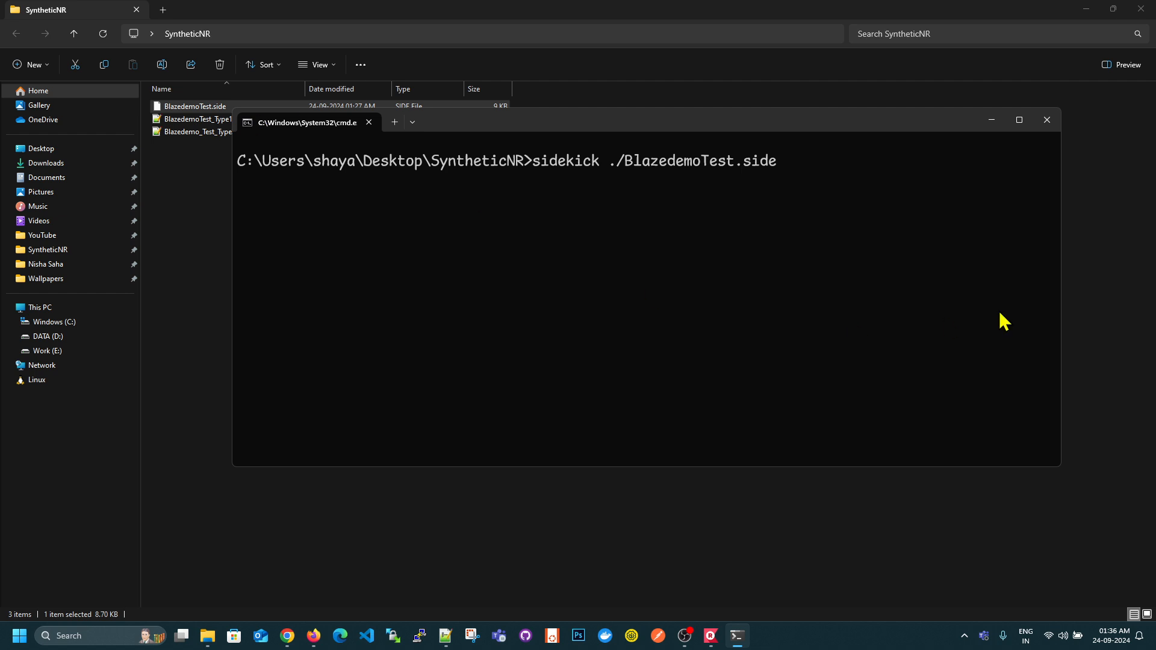
text(./)
key(Return)
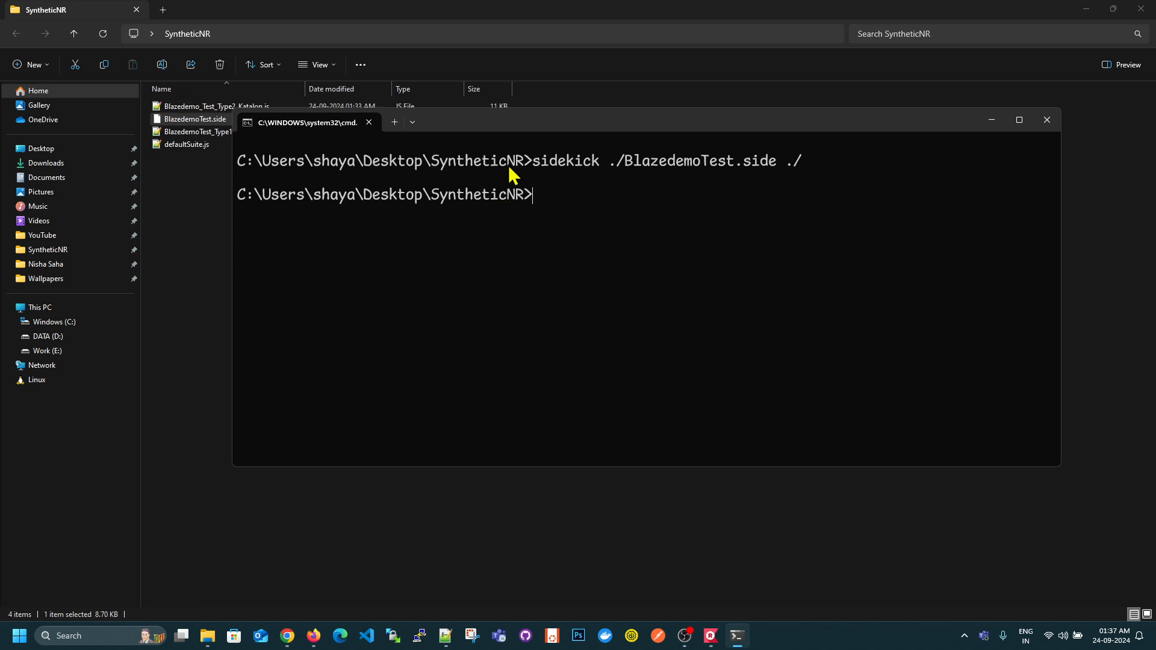
click(1045, 120)
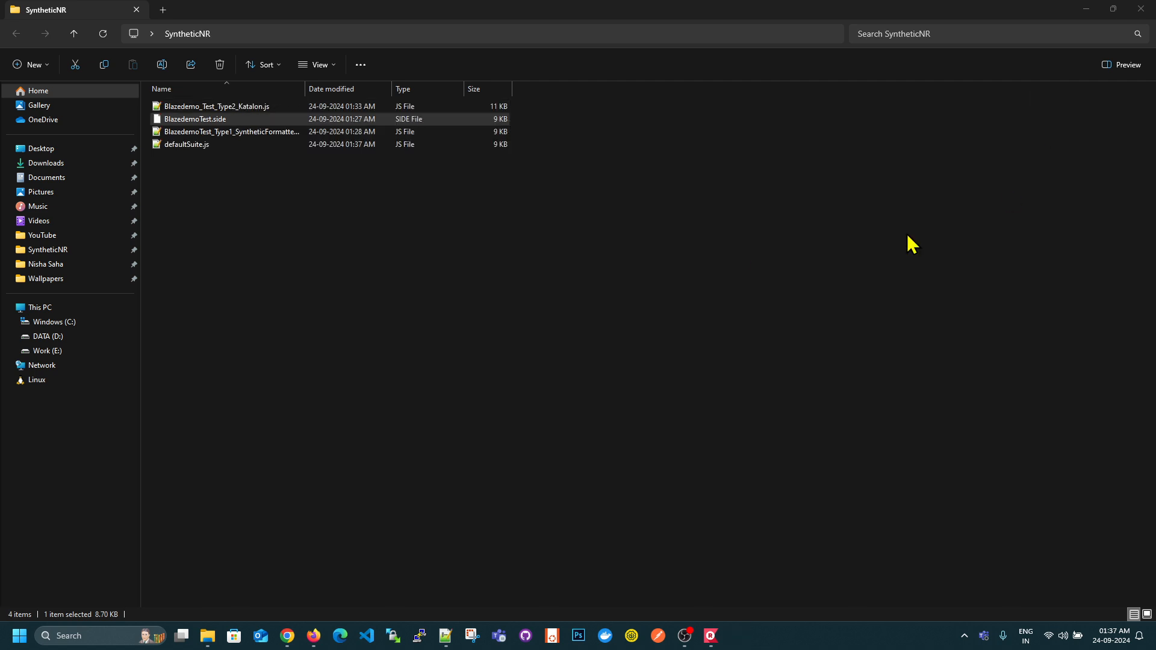
- Rename defaultSuite.js as BlazedemoTest_Type3_SideKick.js
click(195, 146)
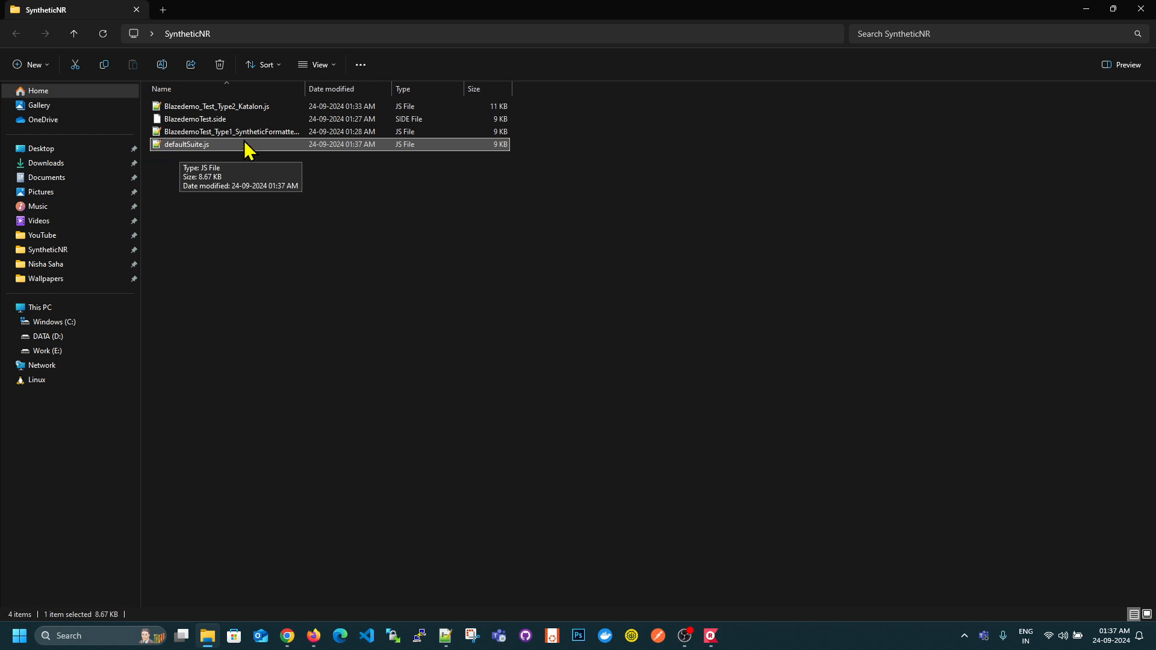
click(211, 149)
text(Blazedemo)
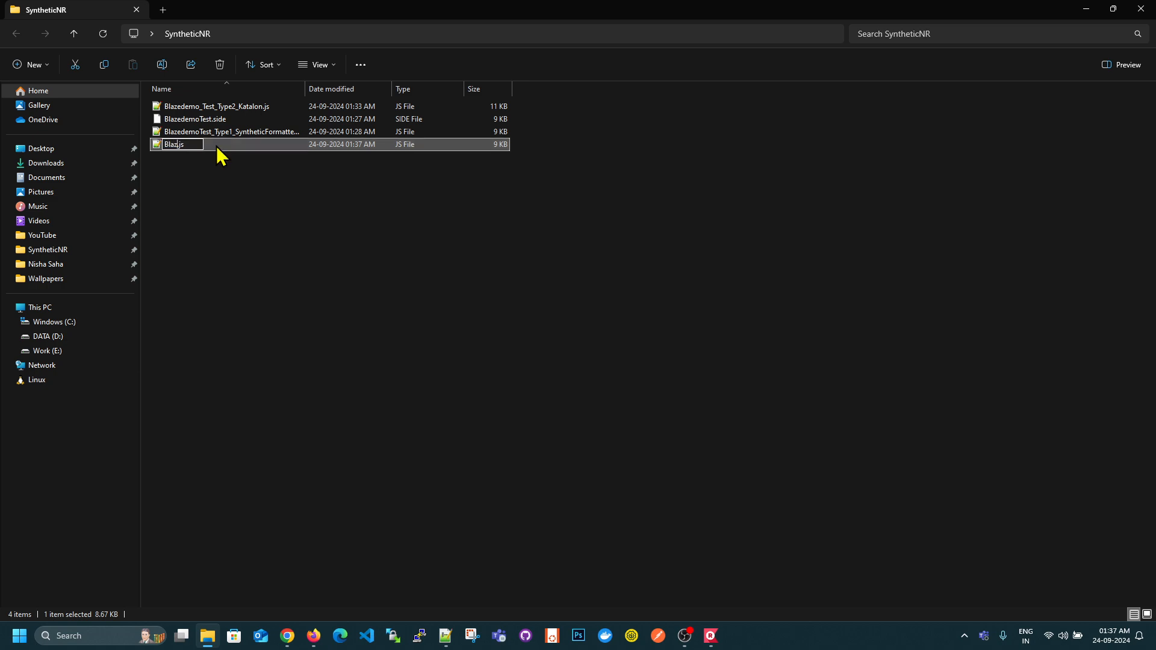
text(Test)
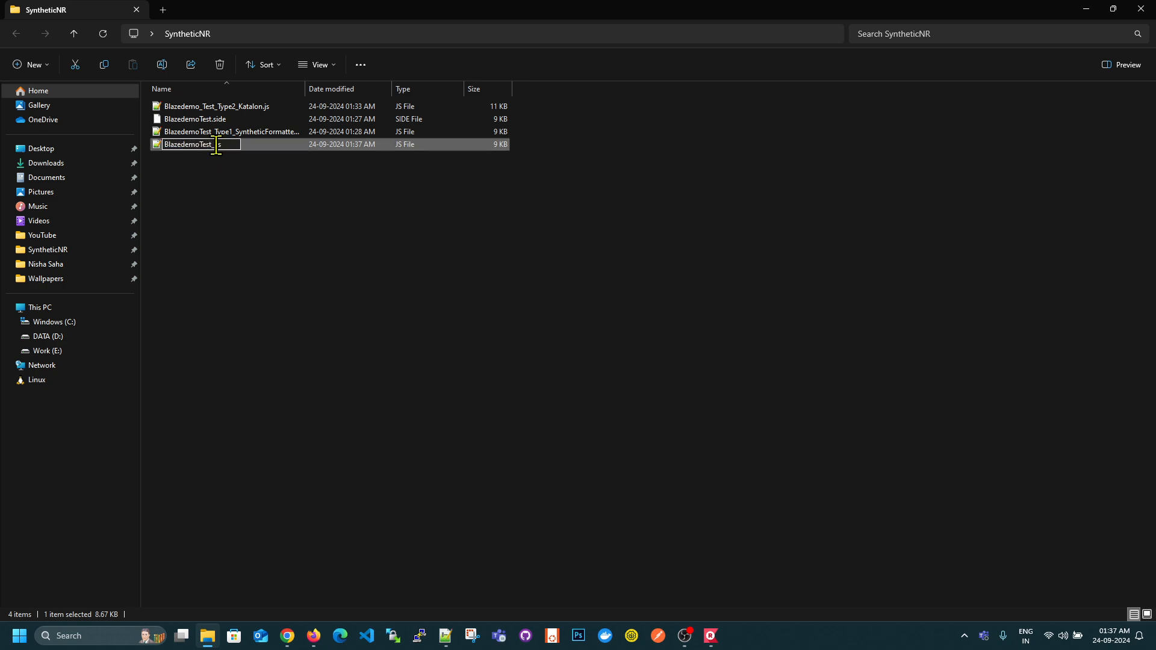
text(_Type3_SideKick)
key(Return)
- Open BlazedemoTest_Type3_SideKick.js in Notepad++, copy the whole script, and paste it into the New Relic monitor's script editor
double_click(272, 145)
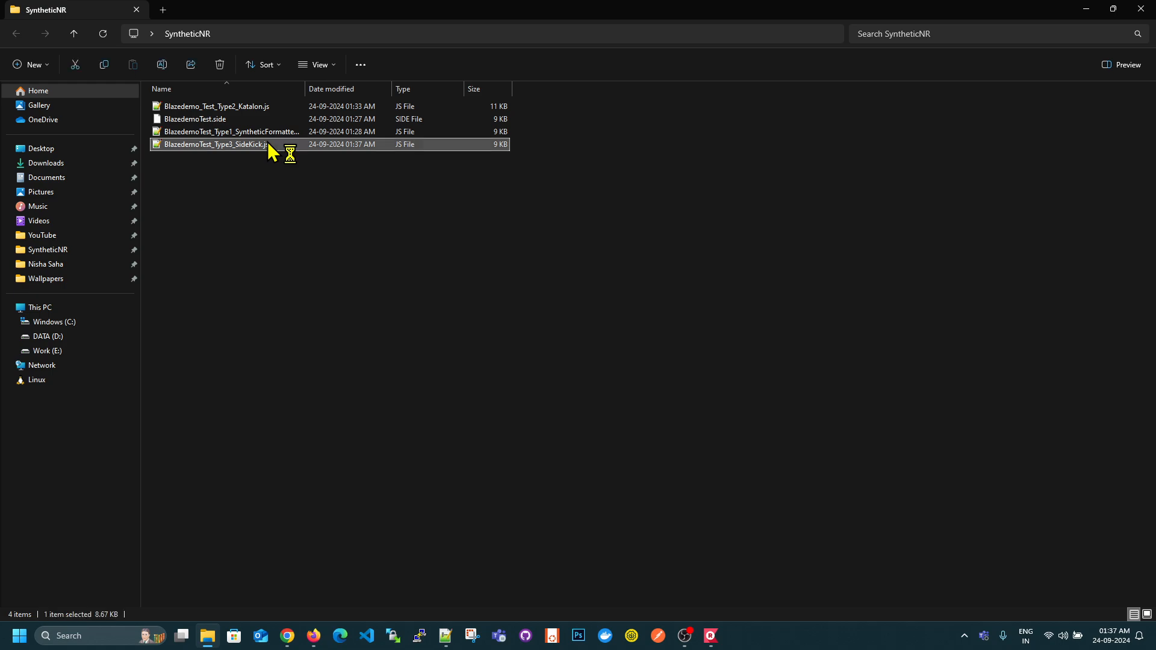
click(408, 183)
scroll(573, 297, down, 13)
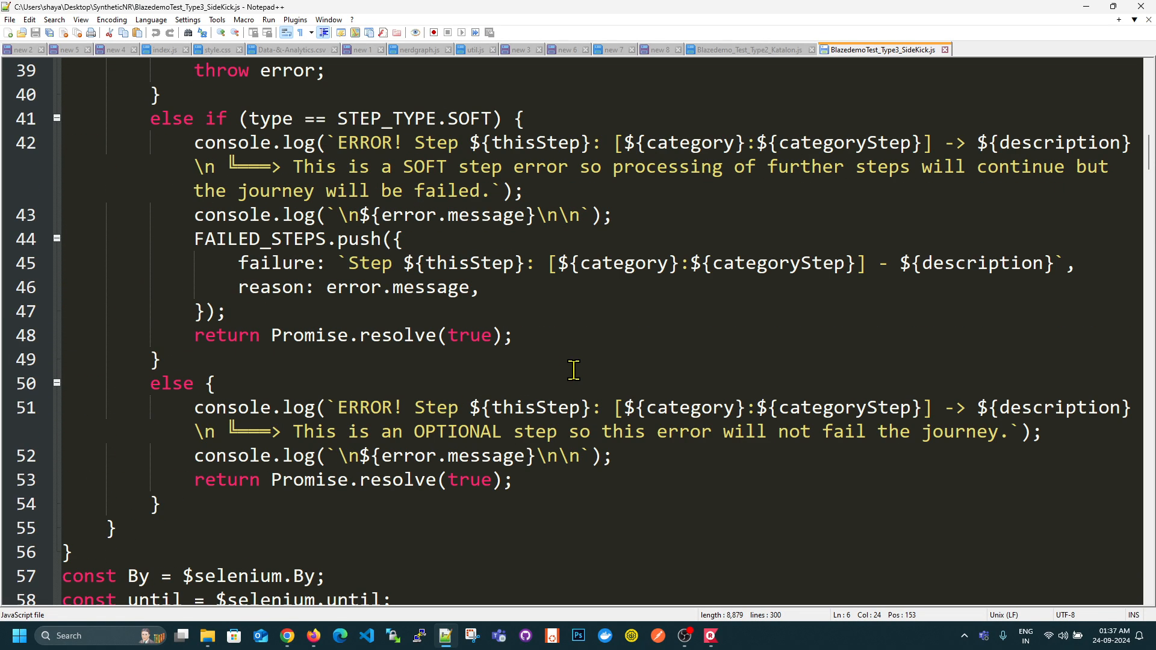
key(ctrl+a)
click(313, 636)
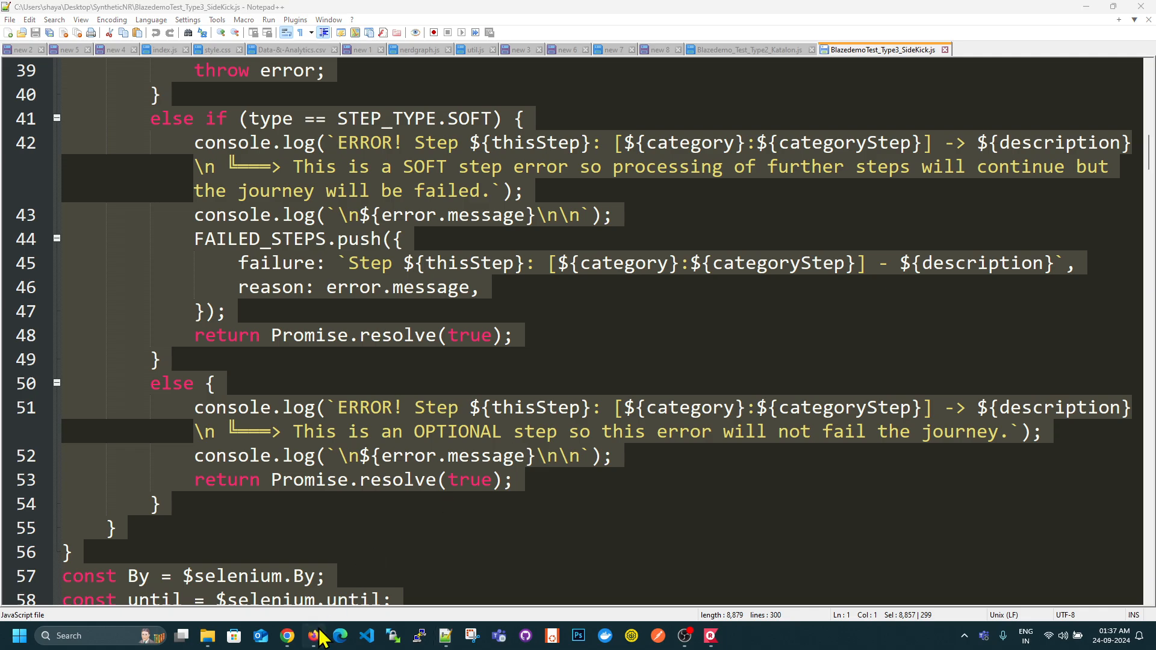
key(ctrl+v)
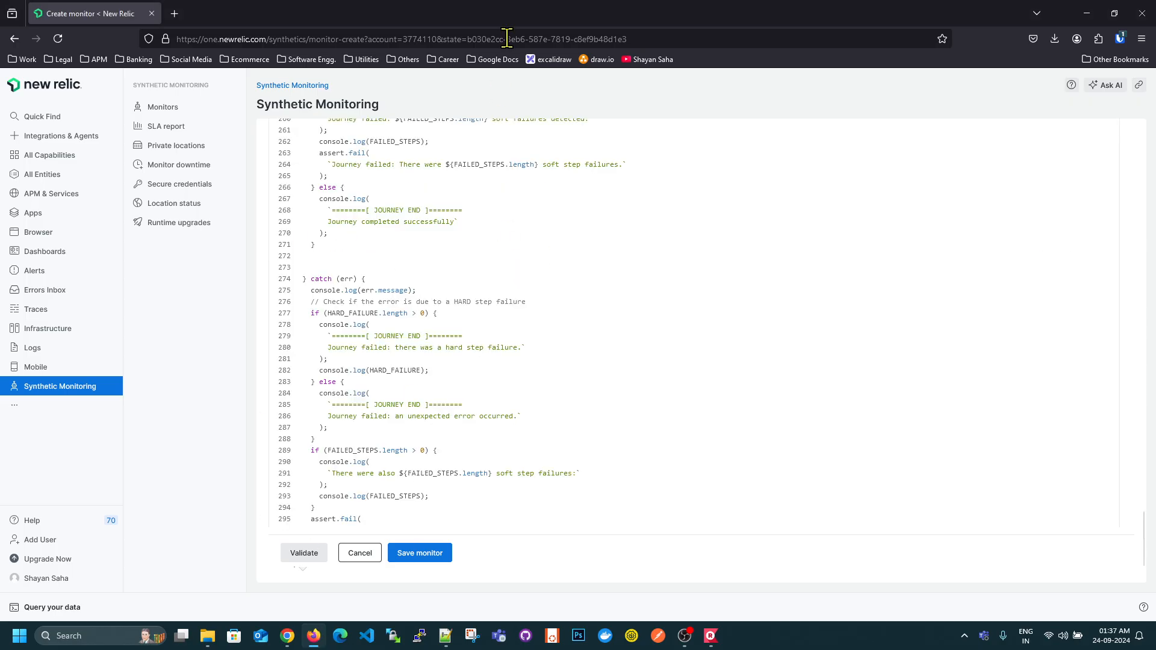
- Validate the Sidekick script and review the validation result, page screenshot, and request waterfall
click(304, 553)
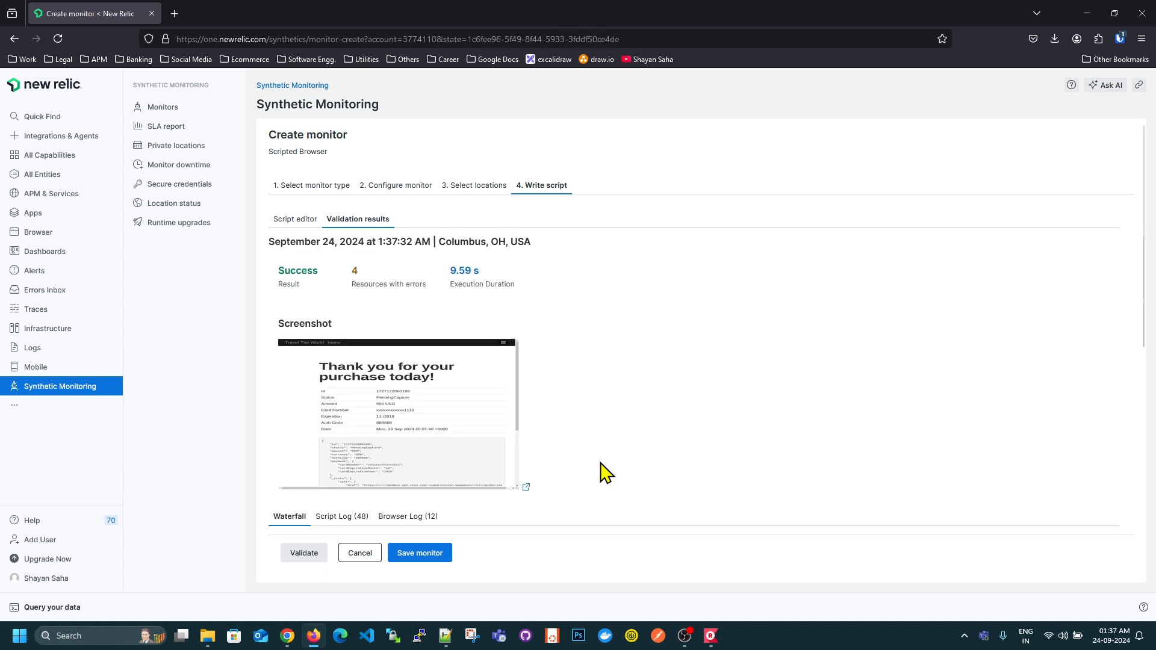
scroll(692, 325, down, 3)
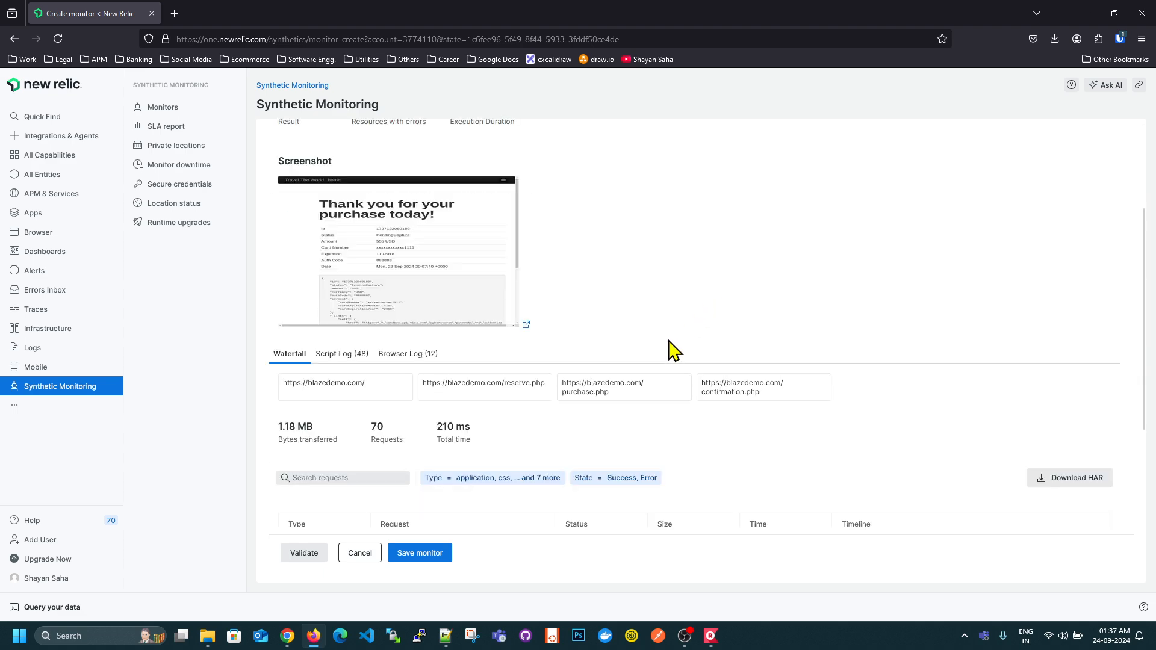
scroll(392, 376, up, 3)
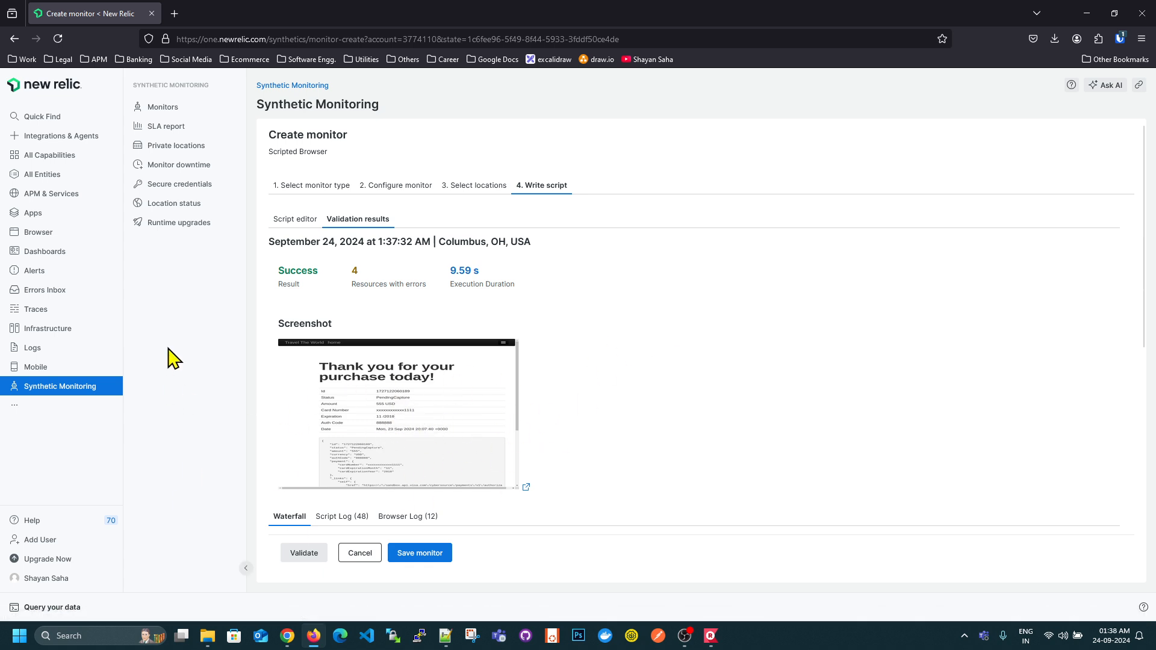
drag(319, 272, 279, 268)
click(745, 305)
- Switch to the Notepad++ notes in "new 8", append "- DONE" to the type3 line, and add two blank lines below it
click(453, 637)
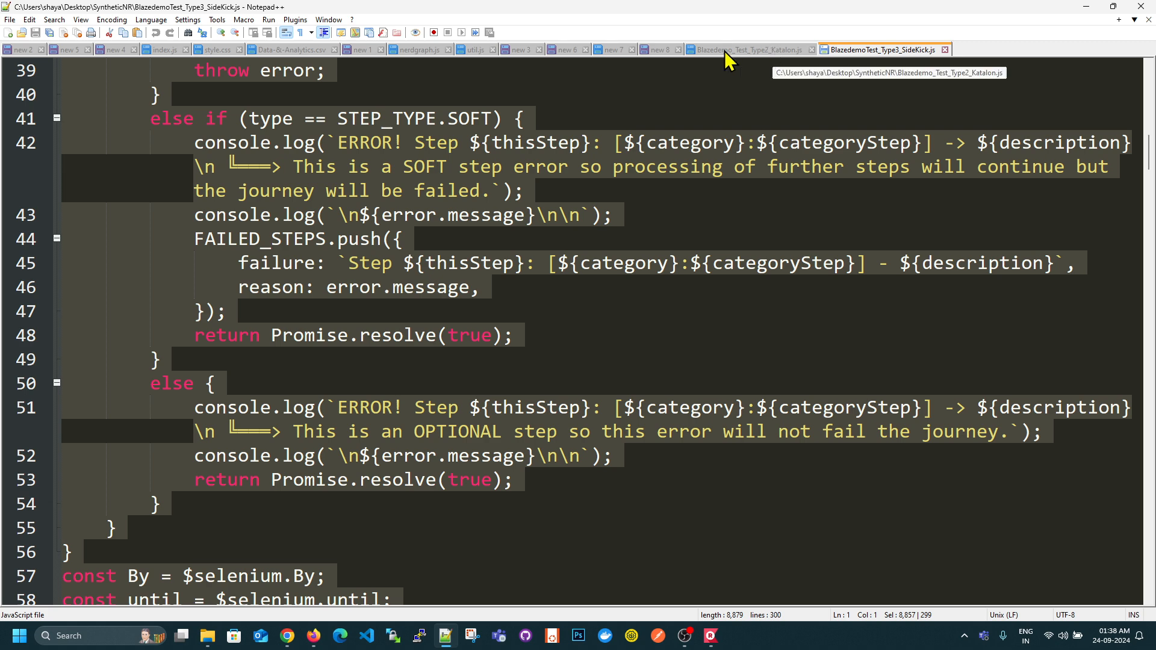
click(662, 50)
click(743, 120)
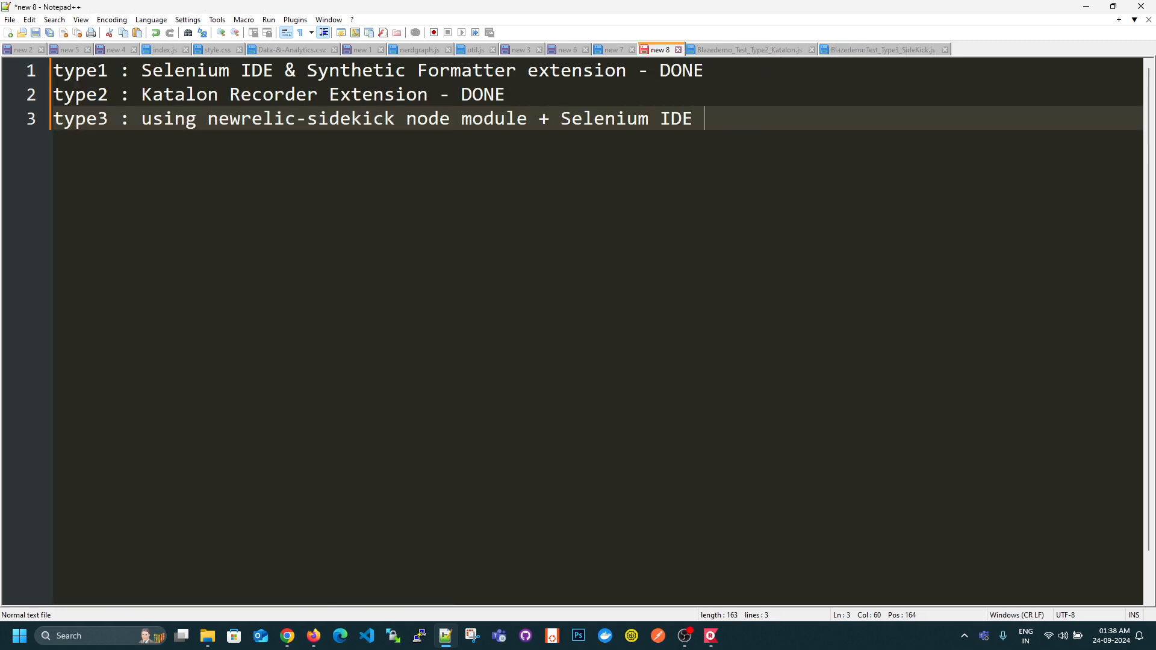
text(- DEO)
key(BackSpace)
key(BackSpace)
text(N)
key(BackSpace)
text(ONE)
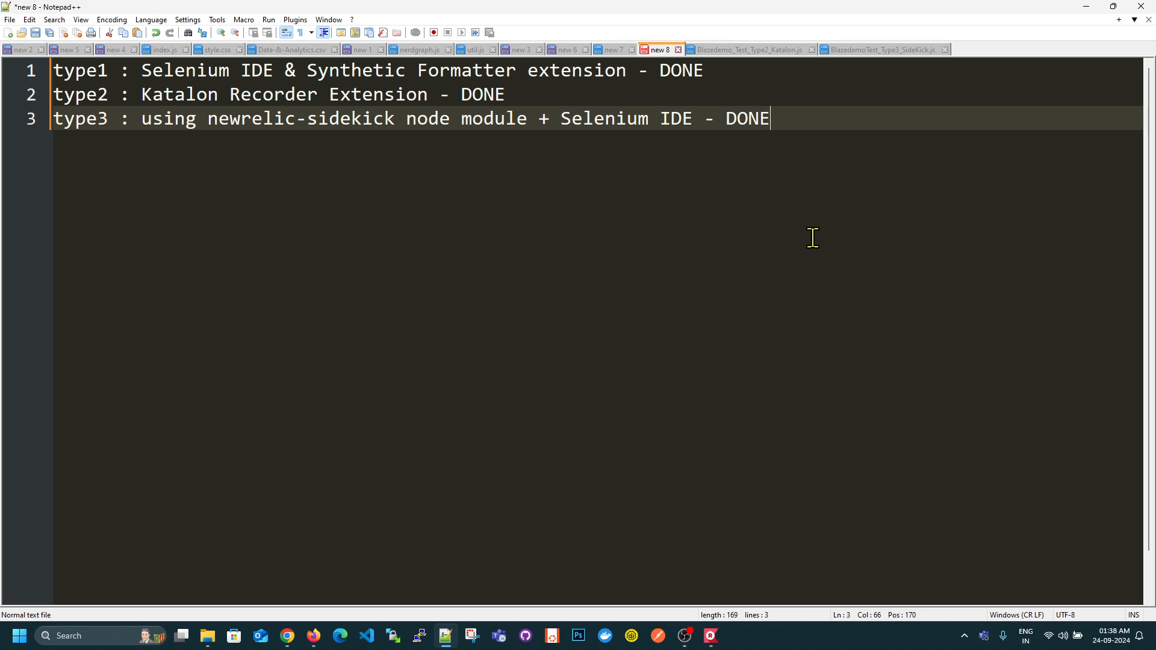
key(Return)
key(Return)
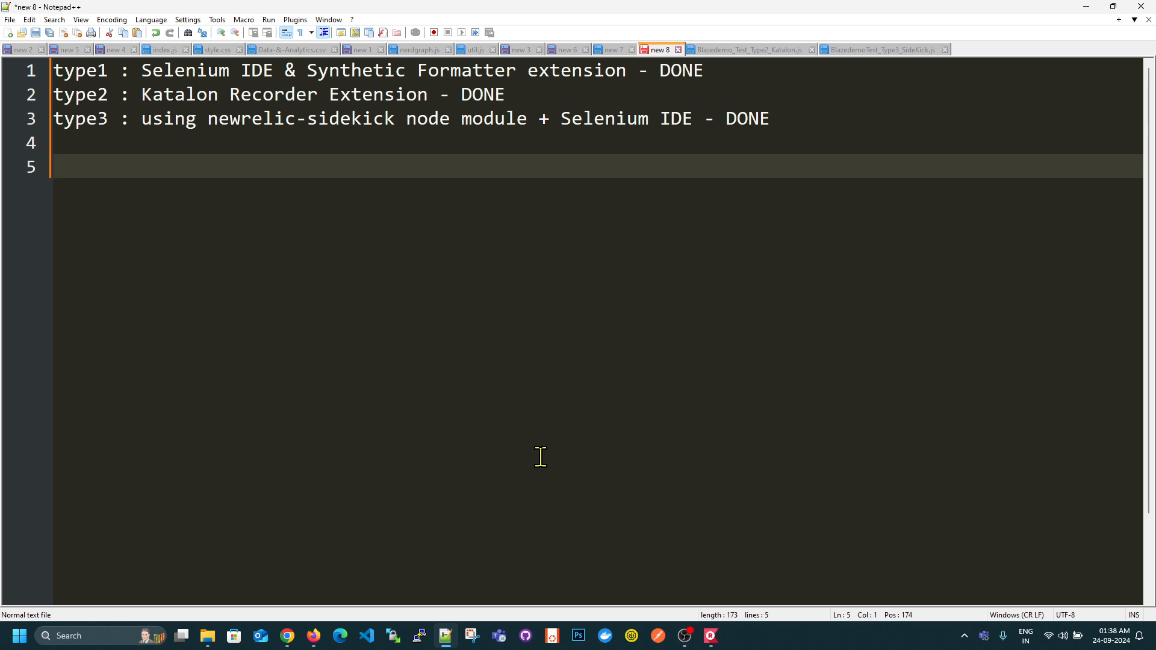
click(684, 636)
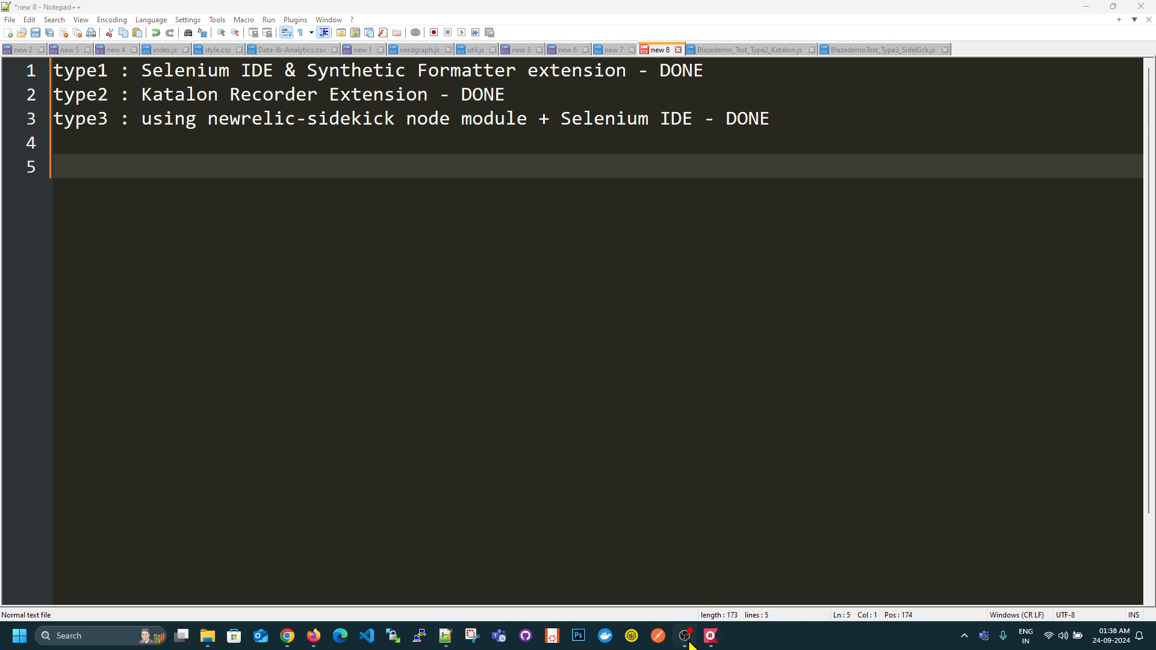